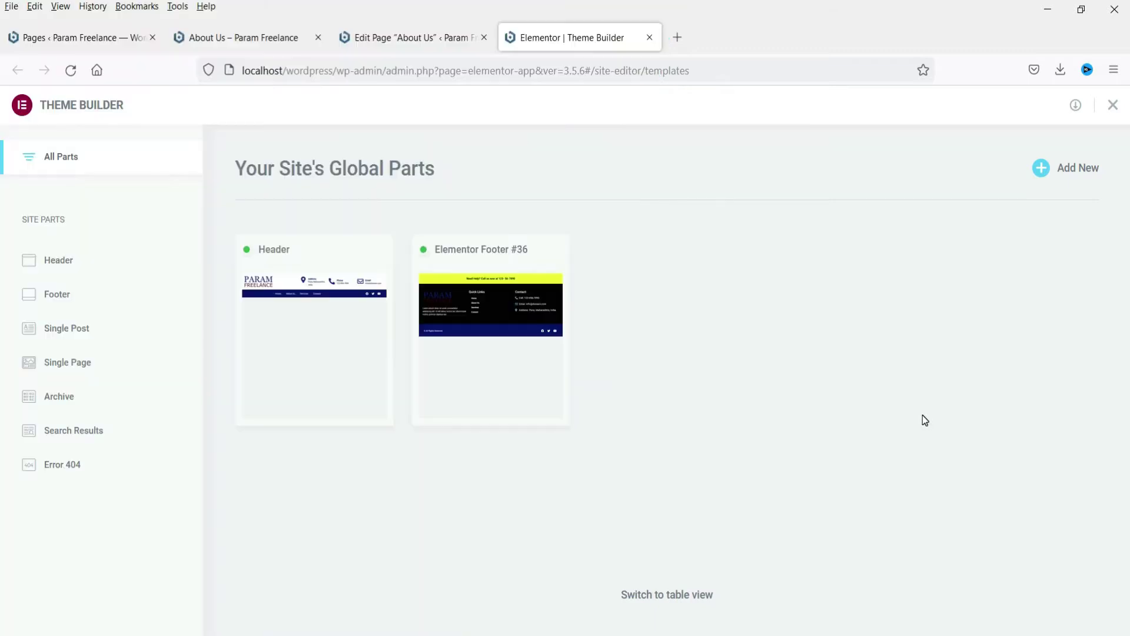
# Review the published About Us page and its page editor.
pyautogui.click(237, 38)
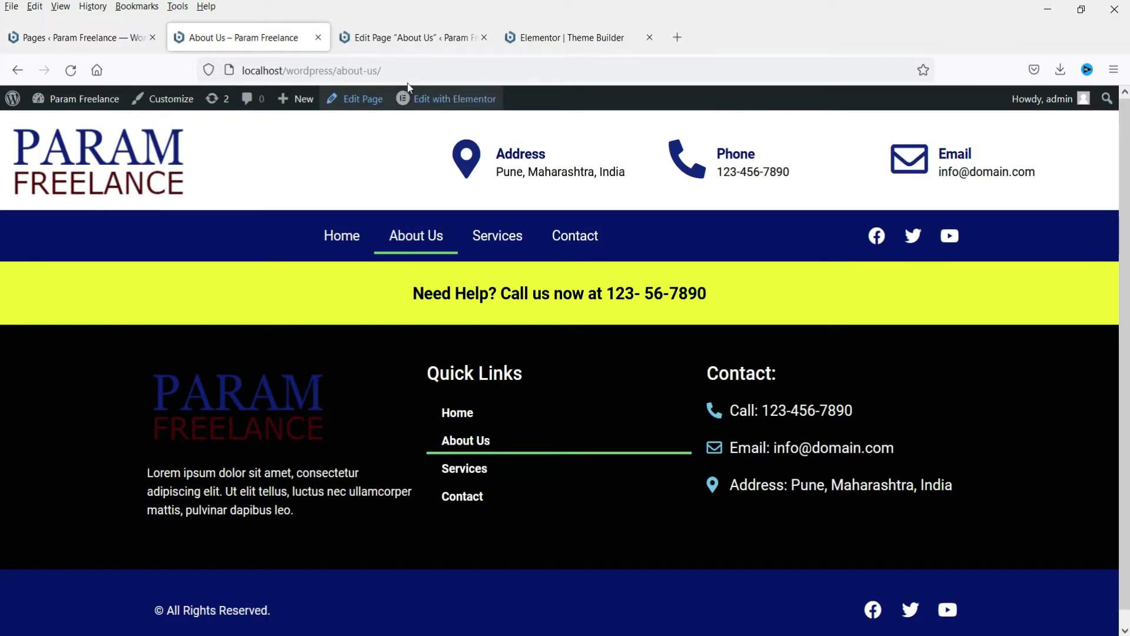
pyautogui.click(394, 31)
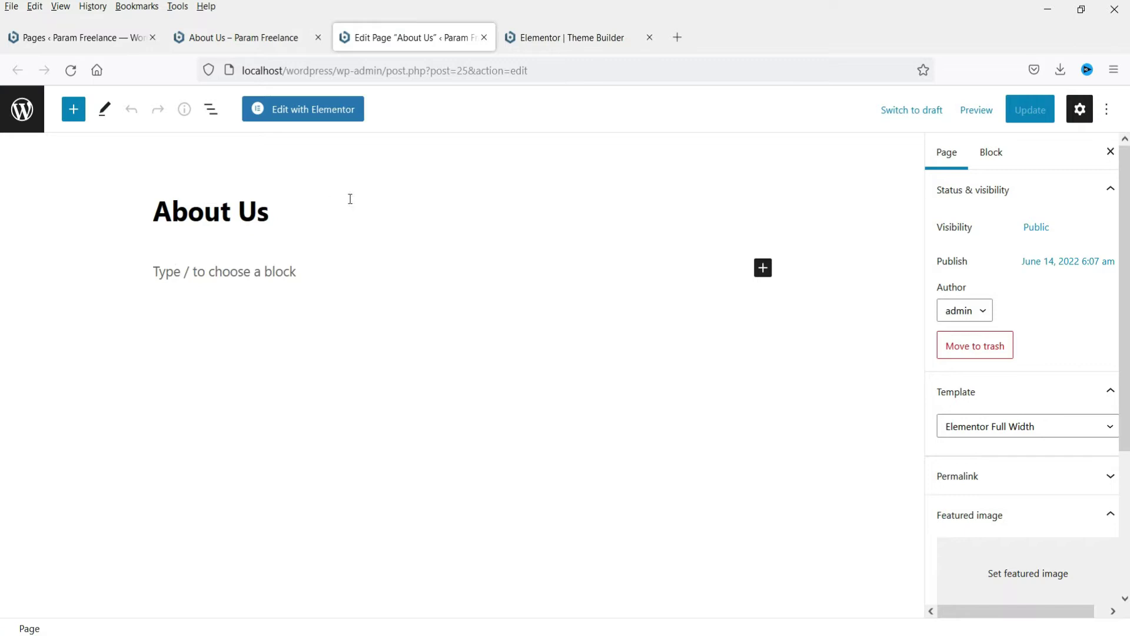
pyautogui.click(230, 38)
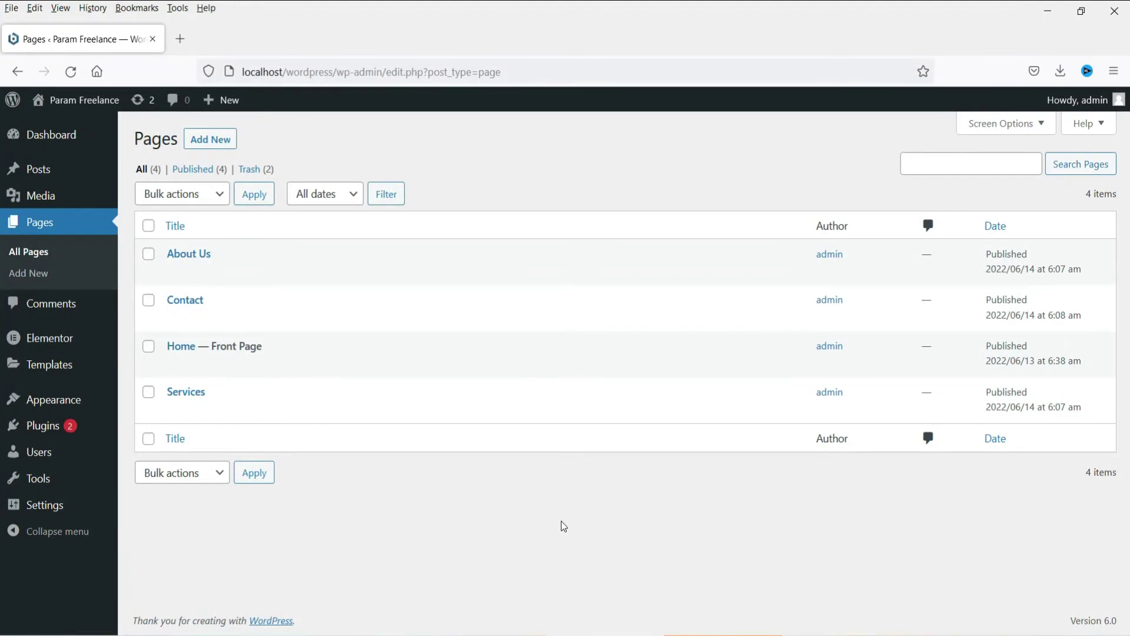
# Create a new Single Page template in the Theme Builder.
pyautogui.moveTo(49, 368)
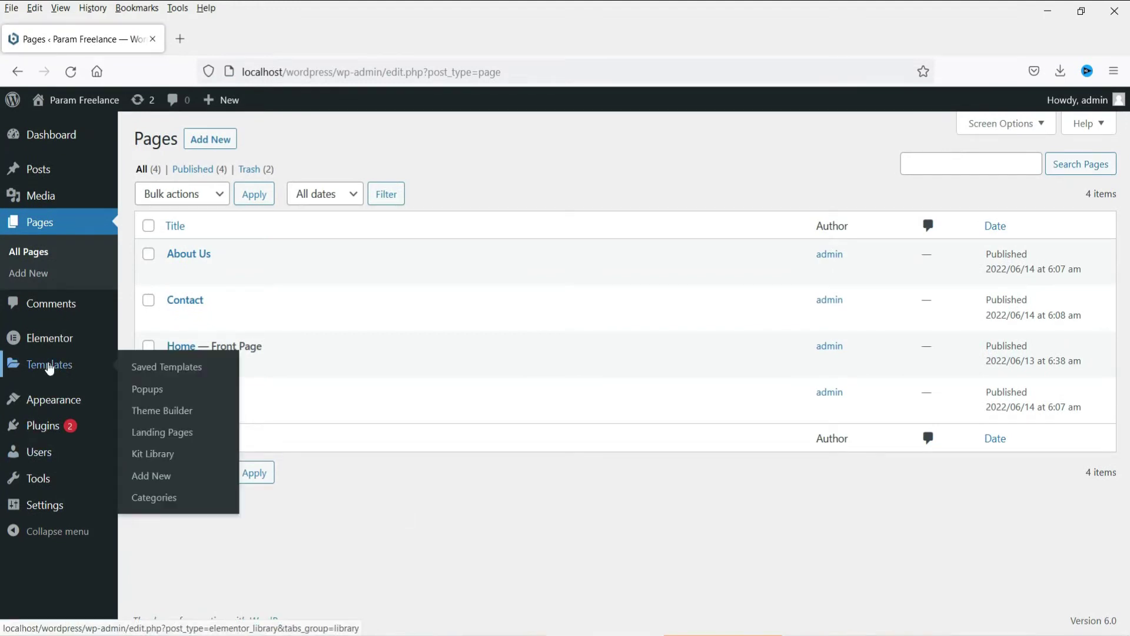
pyautogui.click(176, 412)
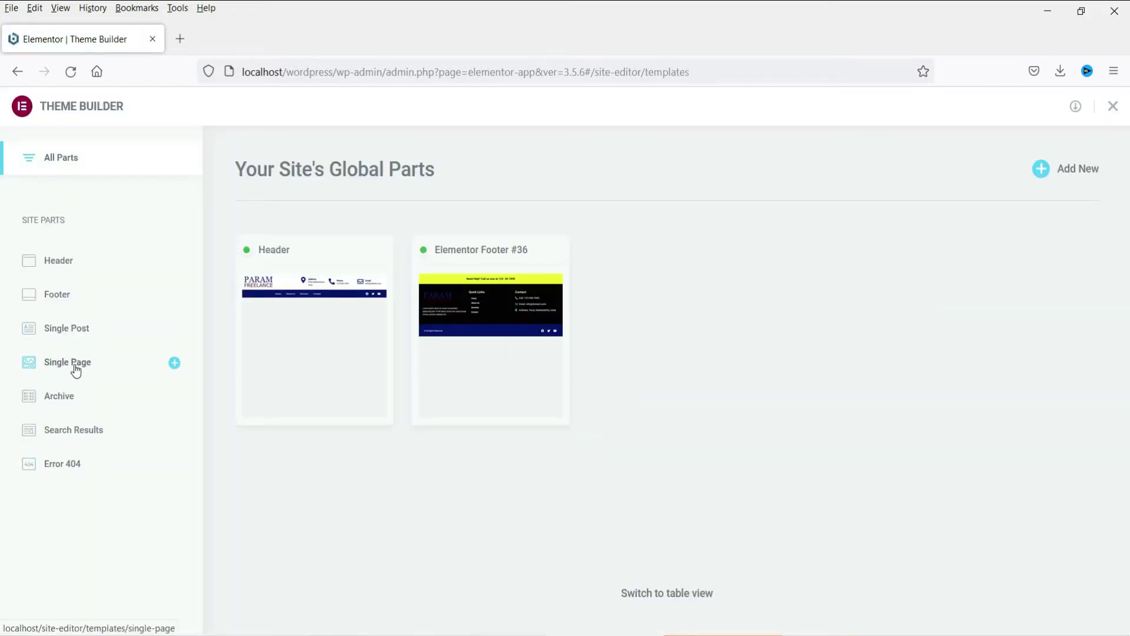
pyautogui.click(76, 370)
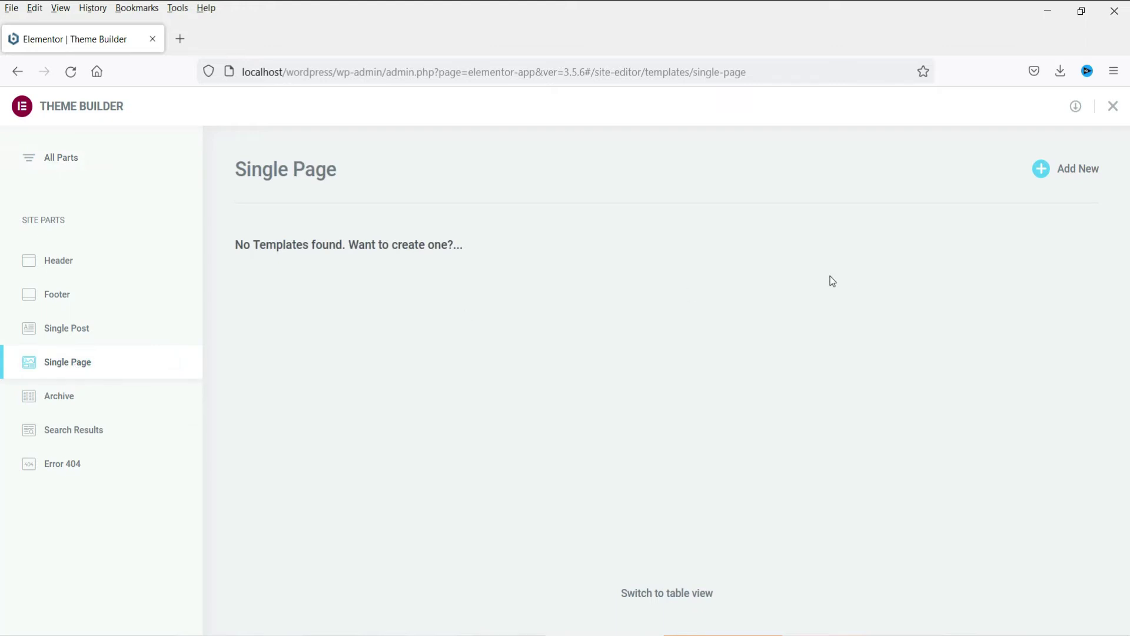
pyautogui.click(1069, 175)
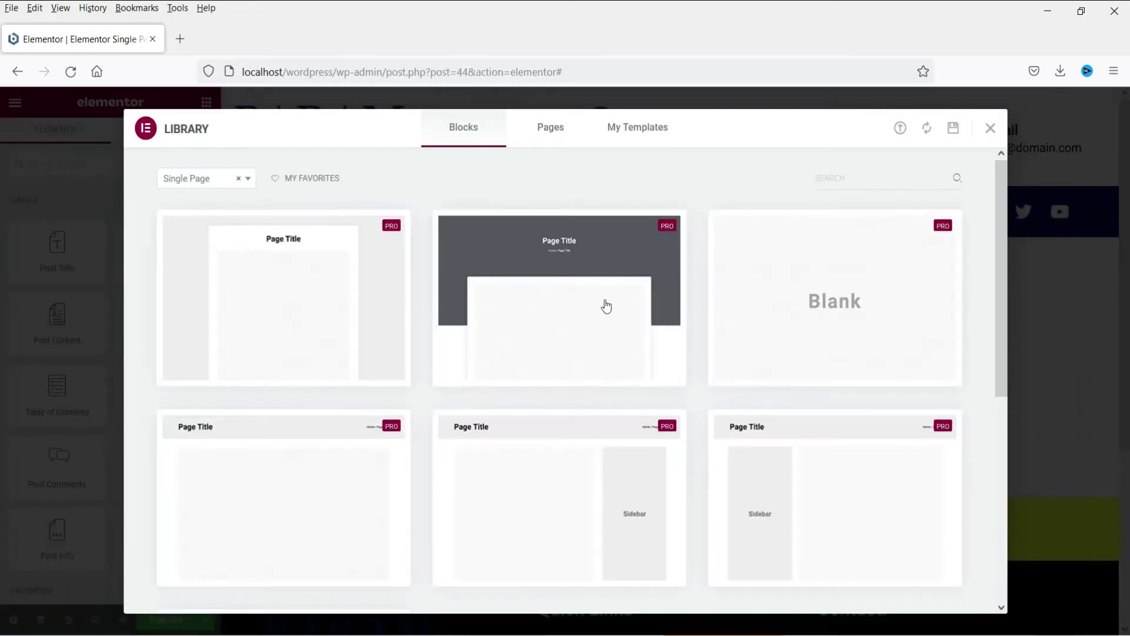
# Dismiss the block library without inserting a block and add a single-column section to the blank template.
pyautogui.moveTo(877, 372)
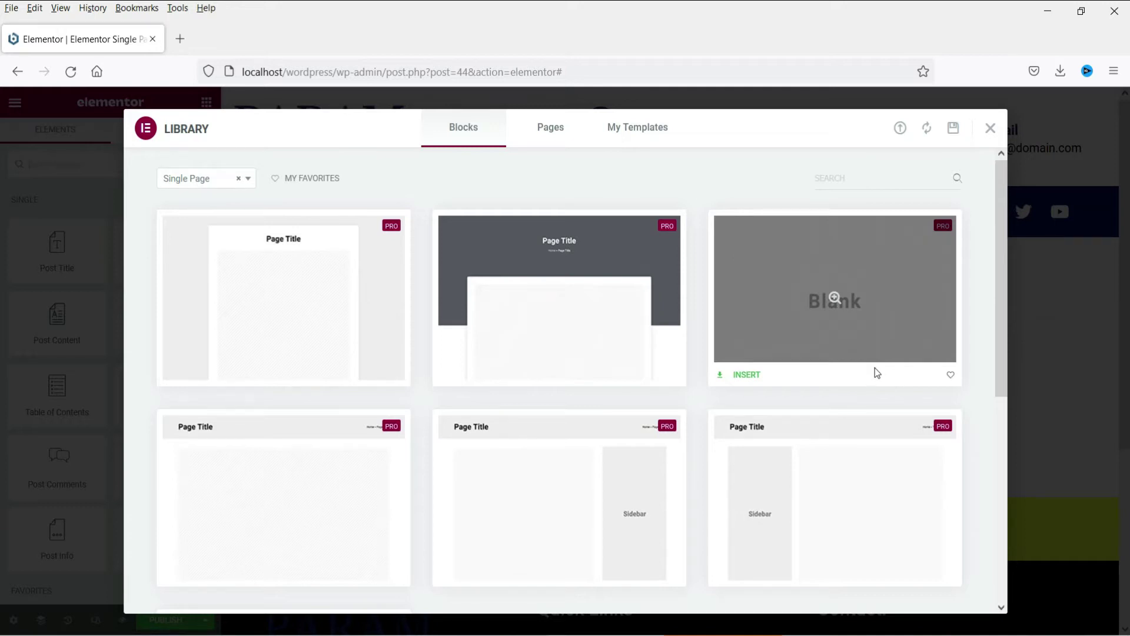
pyautogui.click(990, 128)
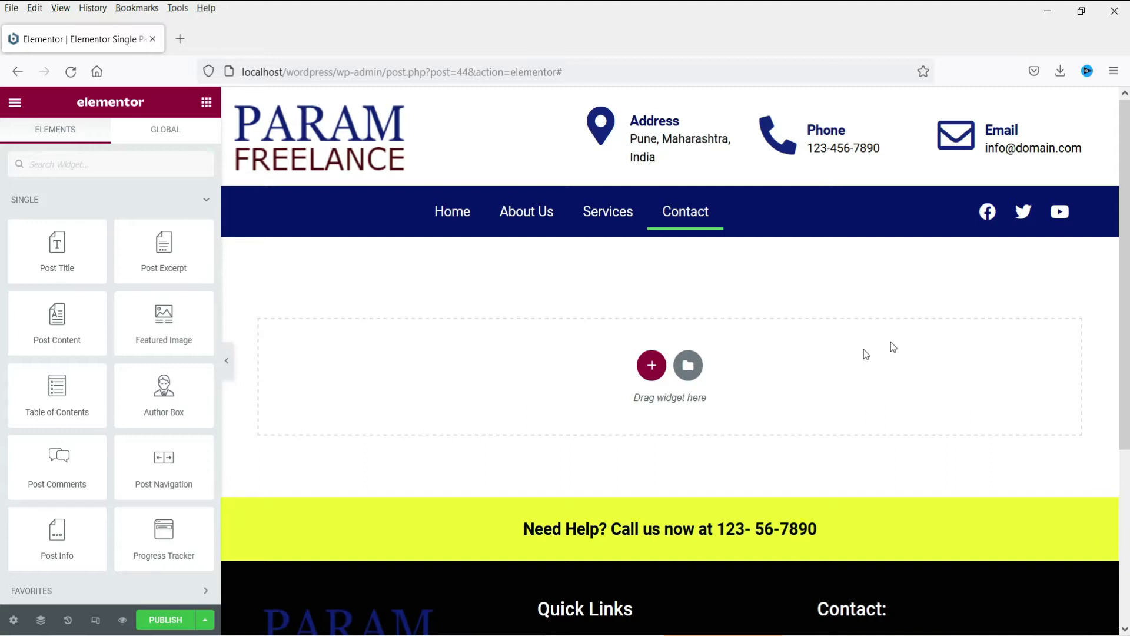
pyautogui.click(652, 365)
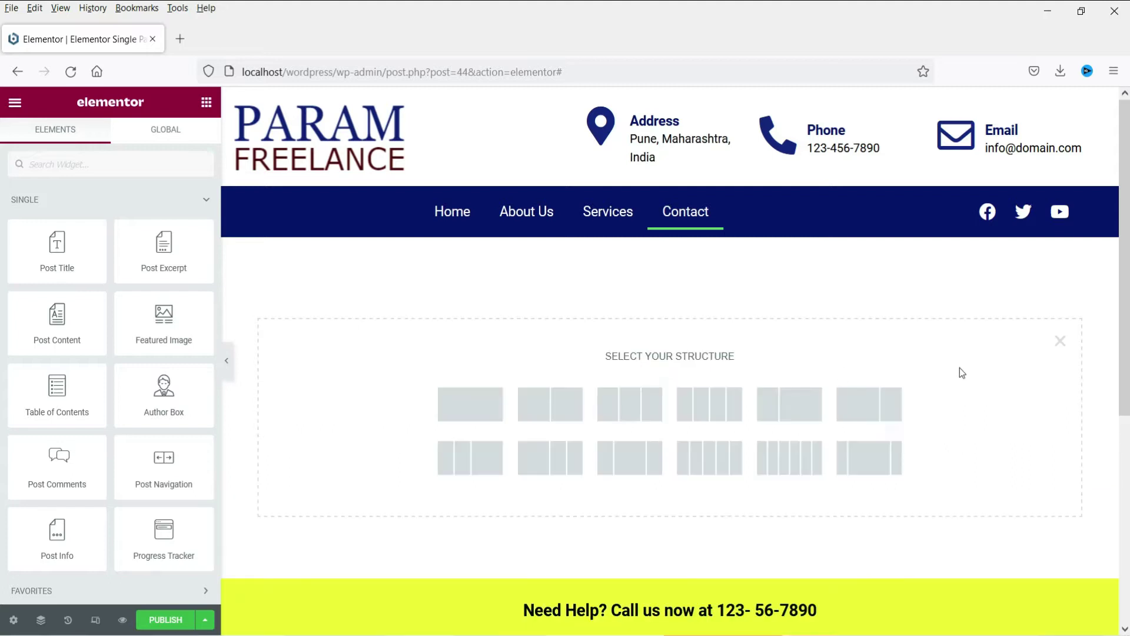
pyautogui.click(466, 415)
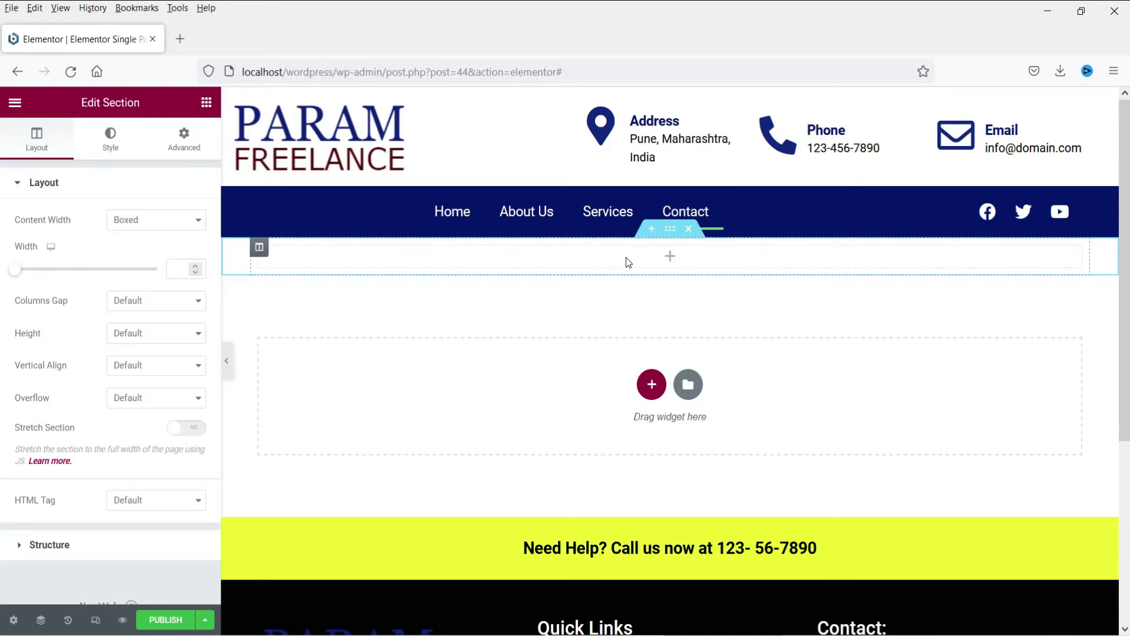
# Give the section a classic background and upload the single-page-banner image from the Desktop as its background image.
pyautogui.click(107, 138)
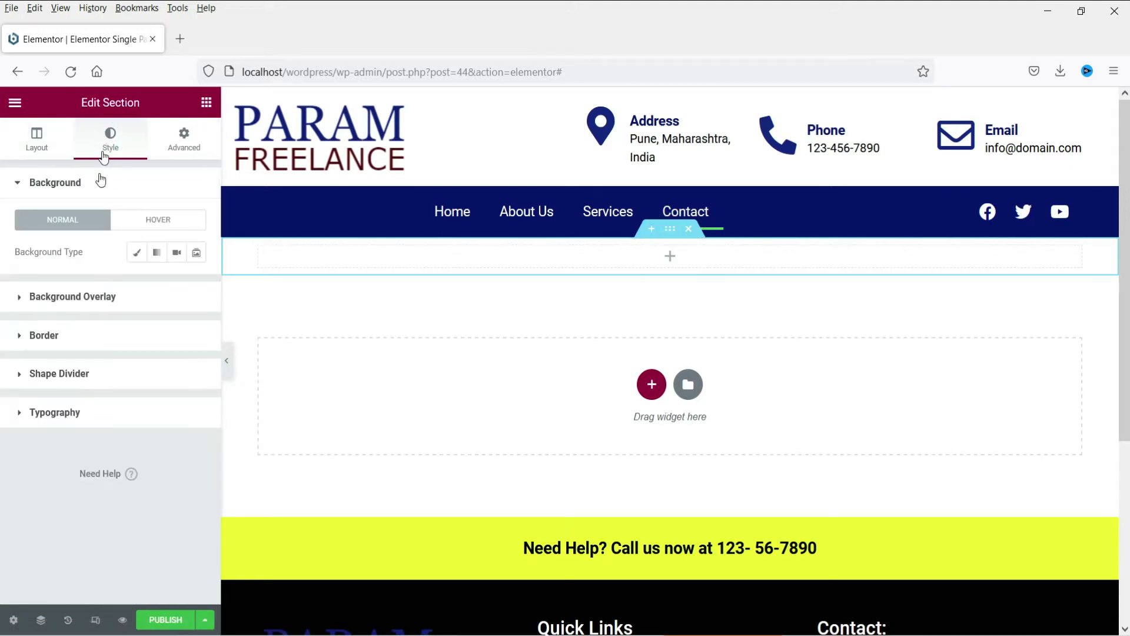
pyautogui.click(138, 259)
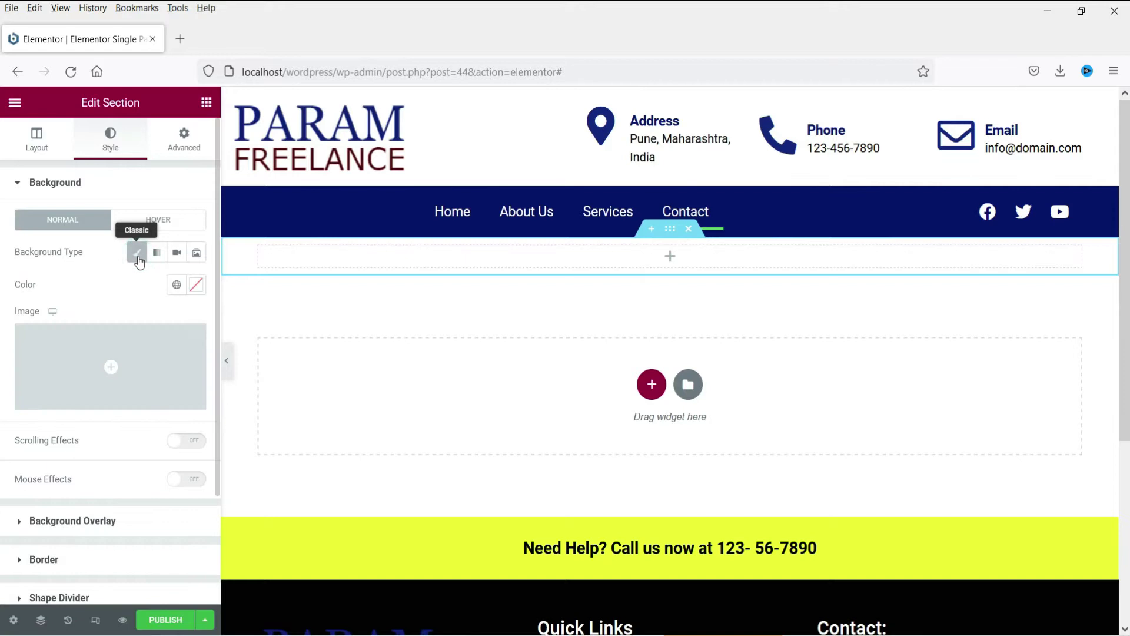
pyautogui.click(84, 360)
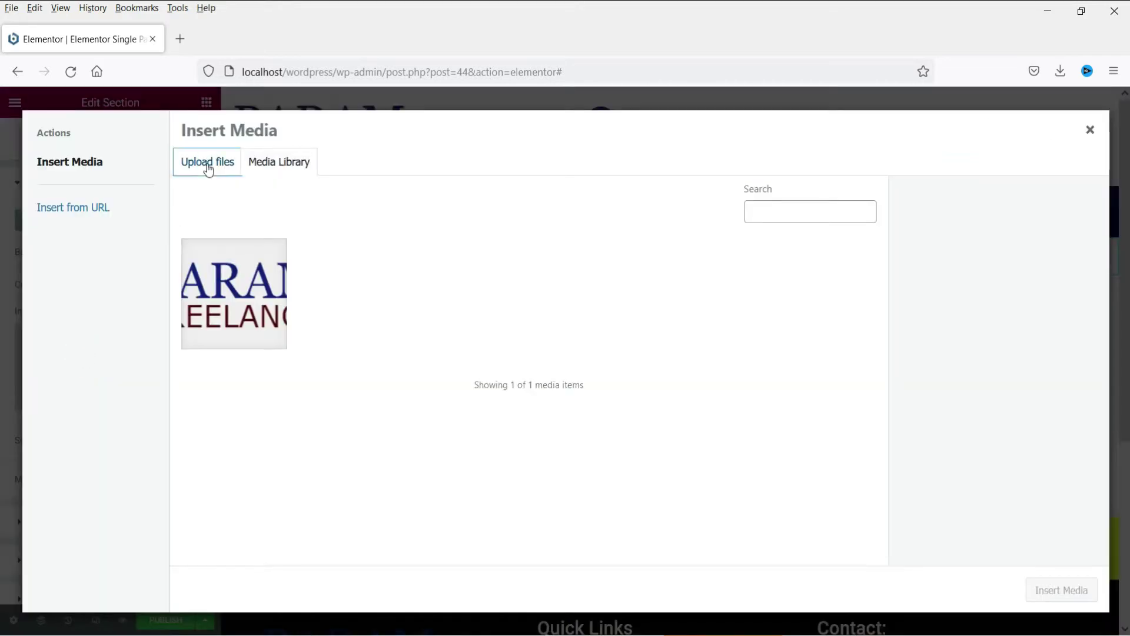
pyautogui.click(207, 163)
pyautogui.click(651, 374)
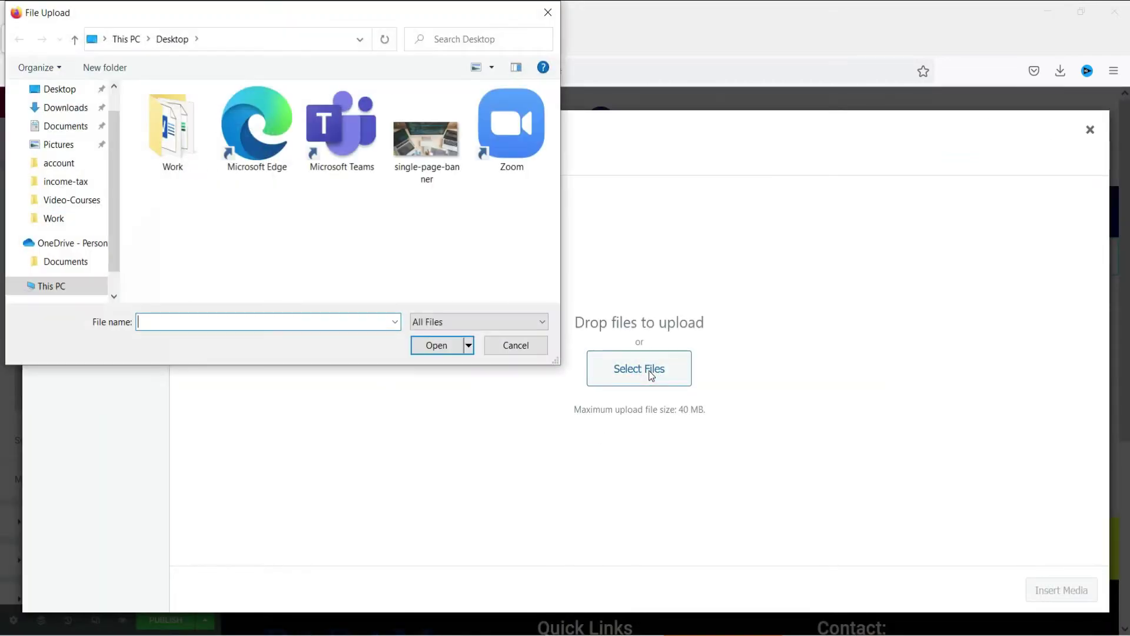
pyautogui.click(424, 156)
pyautogui.click(443, 346)
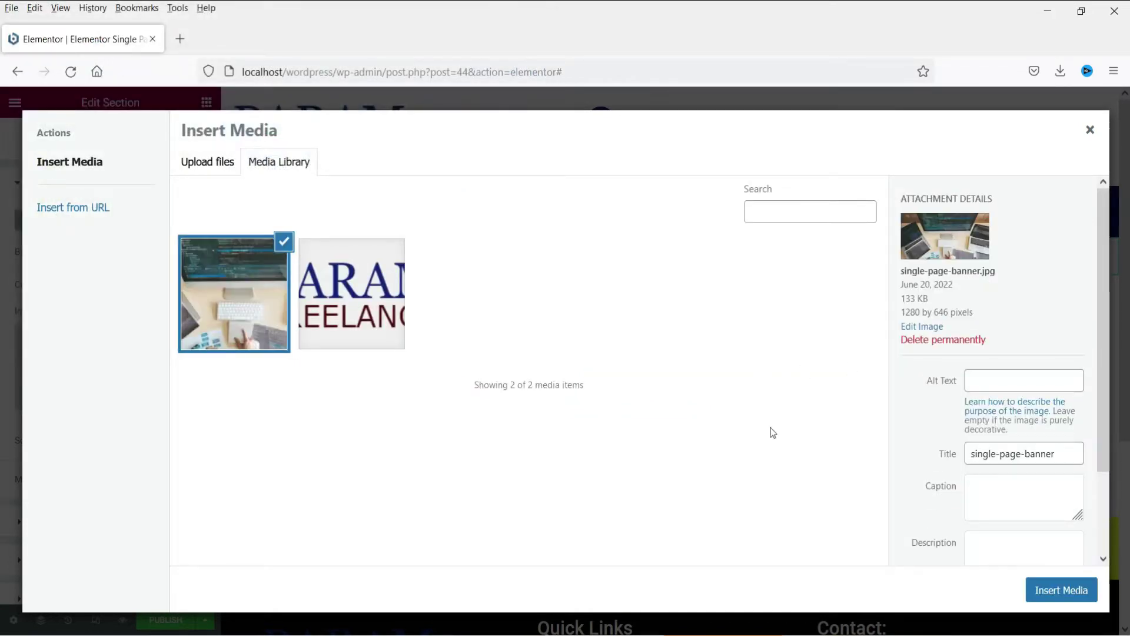
pyautogui.click(1047, 589)
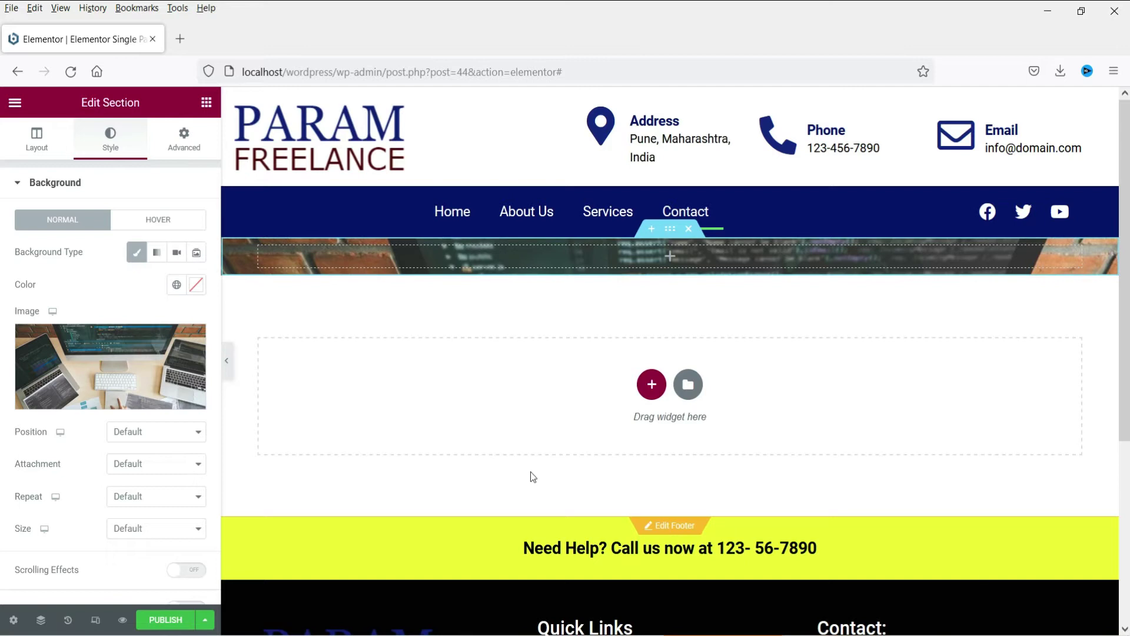
# Configure the section's background image with position Center Center, attachment Scroll, repeat No-repeat and size Cover.
pyautogui.click(148, 433)
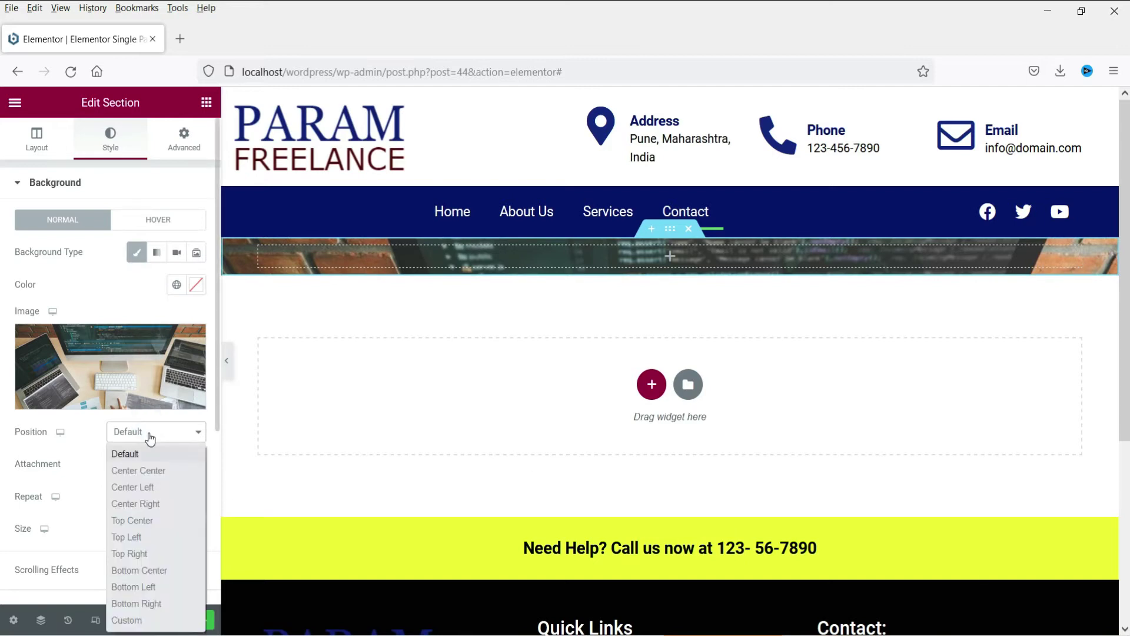
pyautogui.click(156, 471)
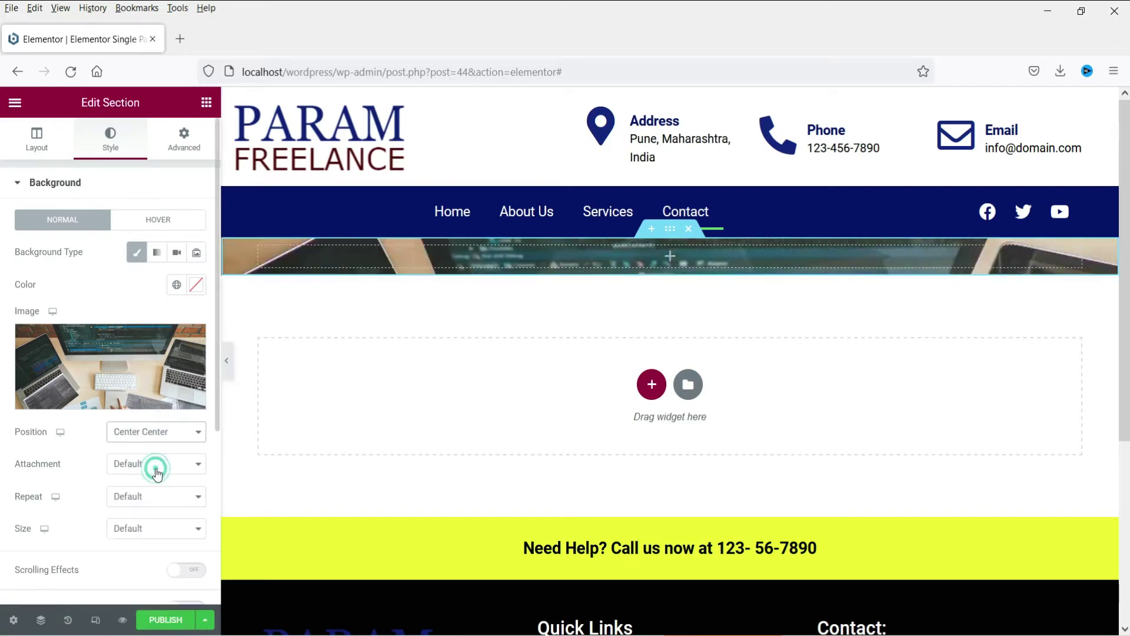
pyautogui.click(154, 465)
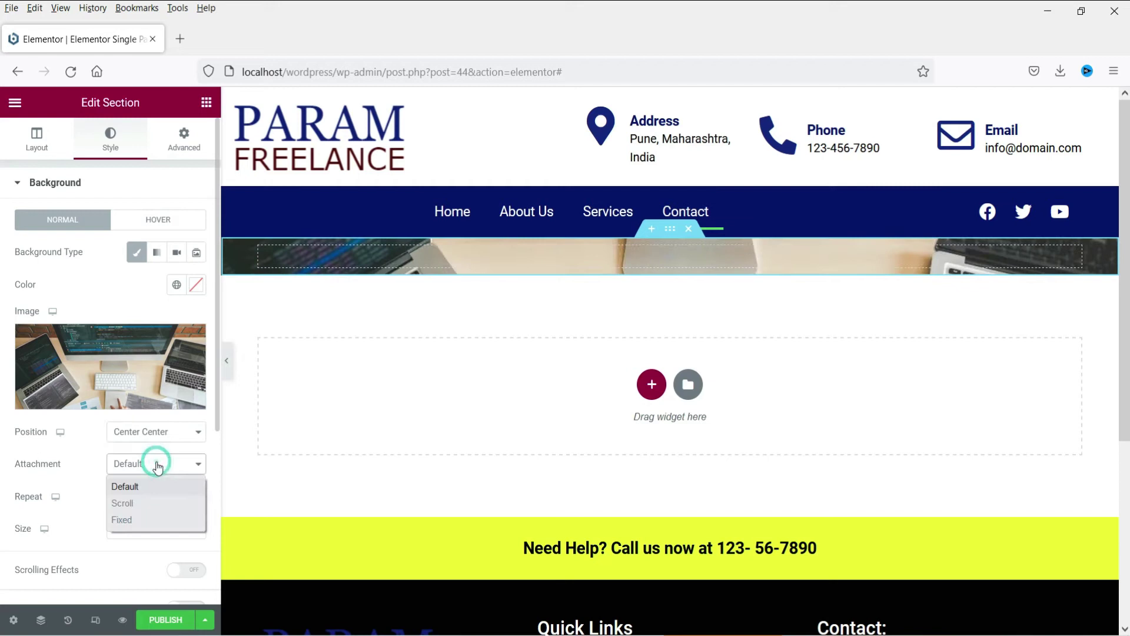
pyautogui.click(156, 503)
pyautogui.click(148, 499)
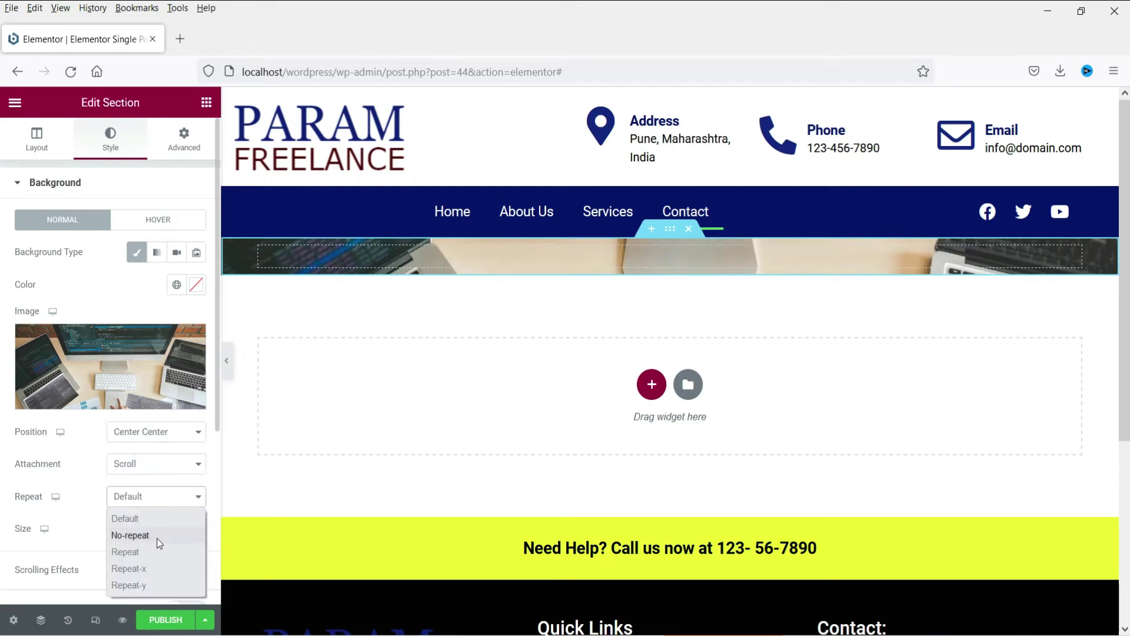
pyautogui.click(158, 538)
pyautogui.click(155, 531)
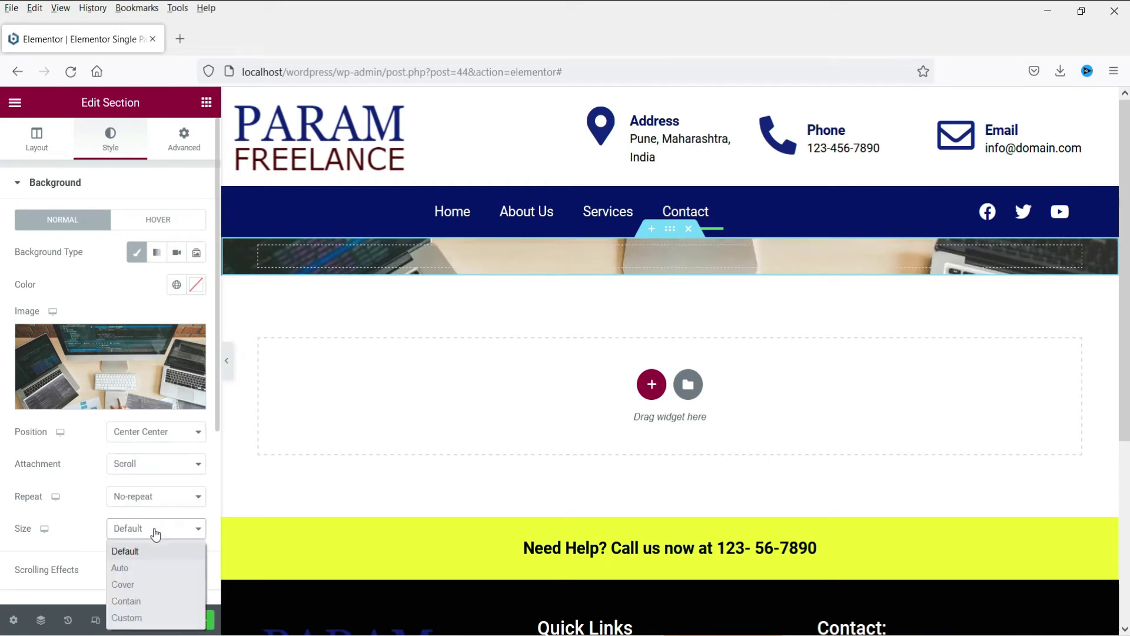
pyautogui.click(156, 585)
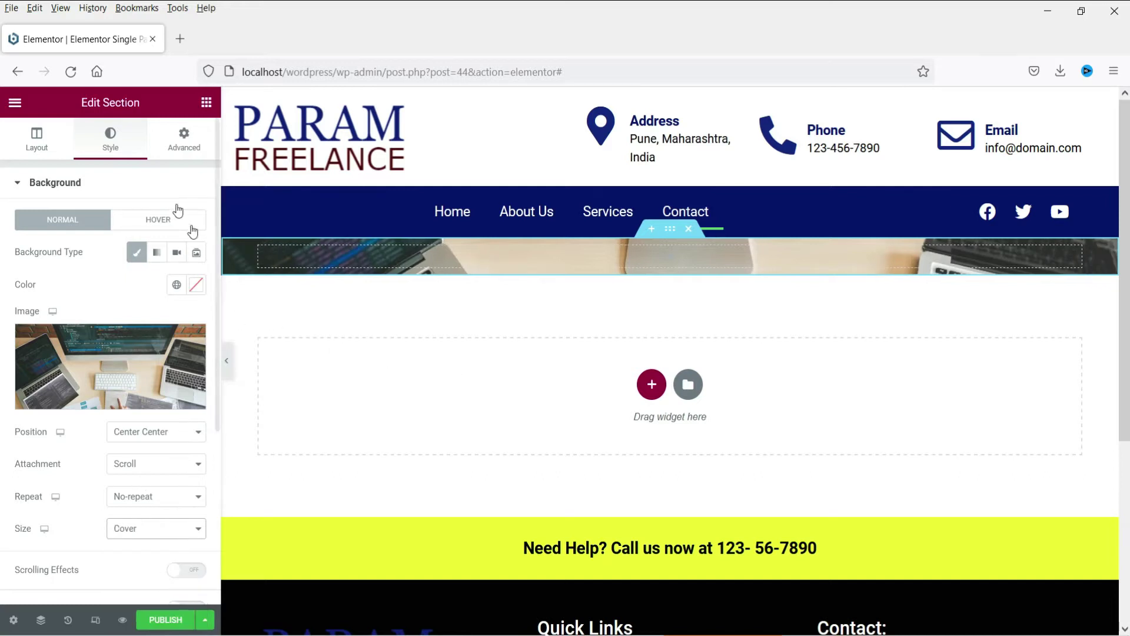
# Unlink the section's padding values and set the top and bottom padding to 60 px.
pyautogui.click(179, 146)
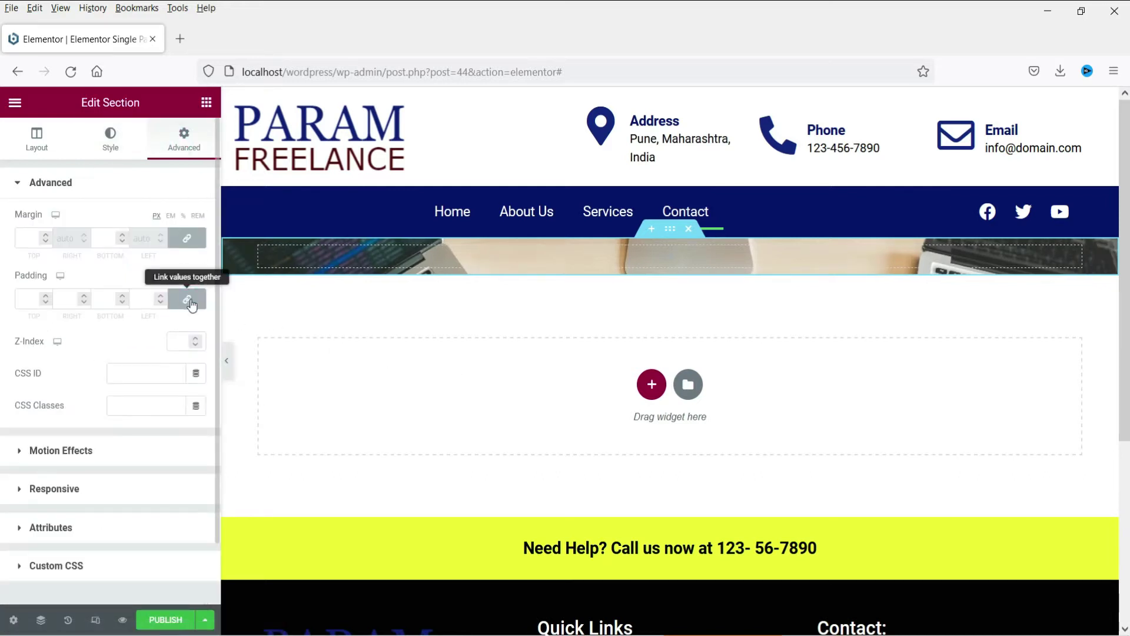
pyautogui.doubleClick(31, 299)
pyautogui.write('60')
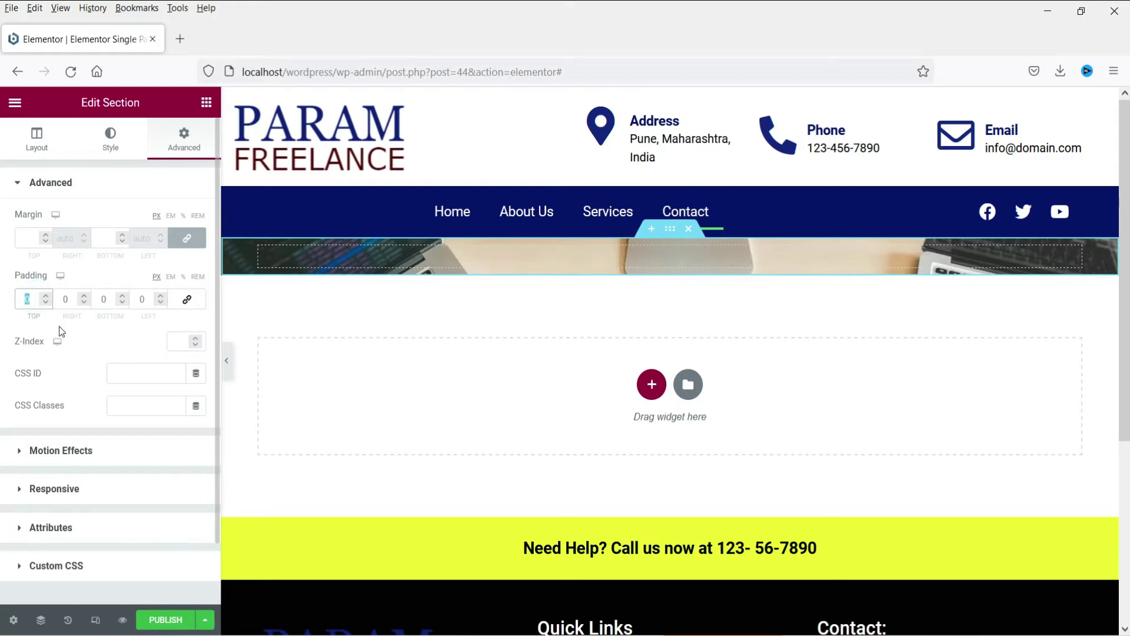
pyautogui.doubleClick(106, 299)
pyautogui.write('60')
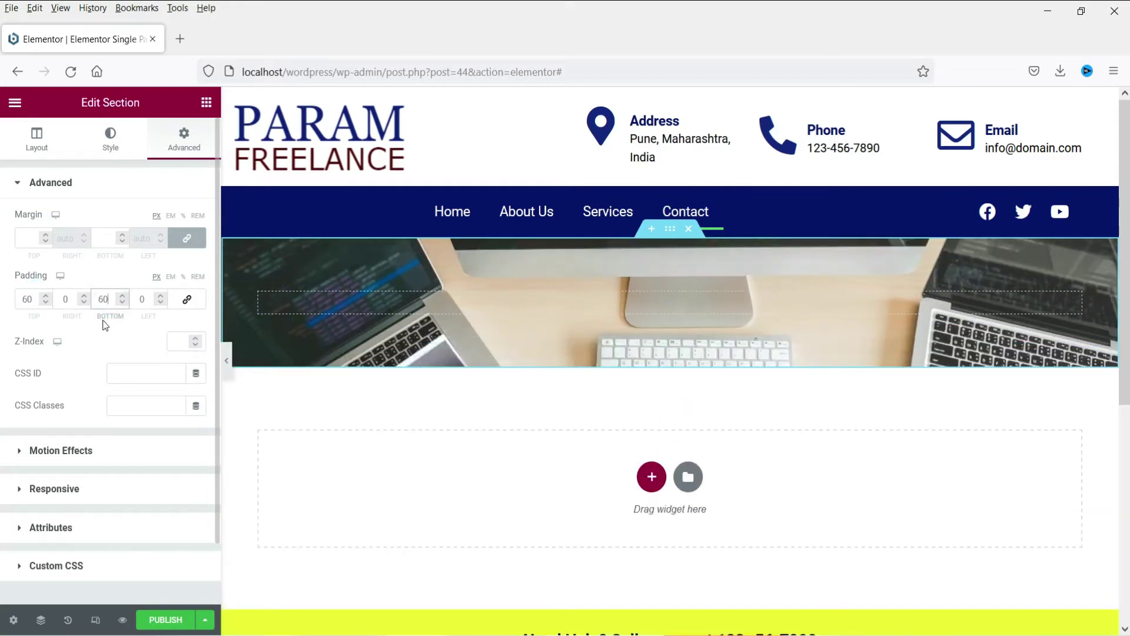
# Increase the section's top and bottom padding to 80 px.
pyautogui.click(25, 299)
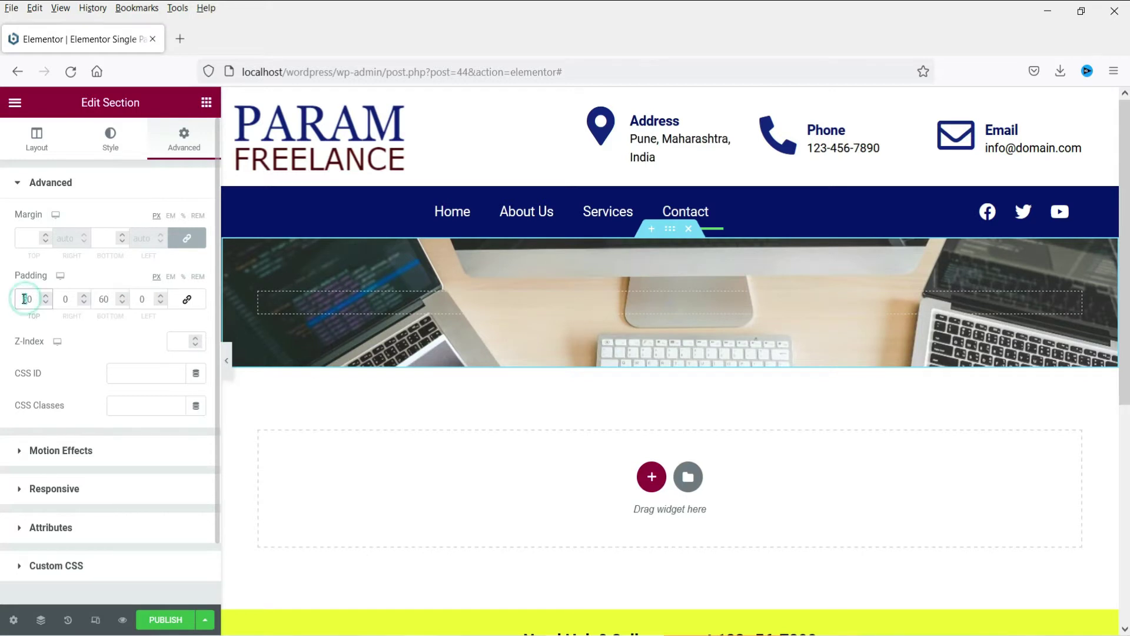
pyautogui.doubleClick(25, 299)
pyautogui.write('80')
pyautogui.click(102, 298)
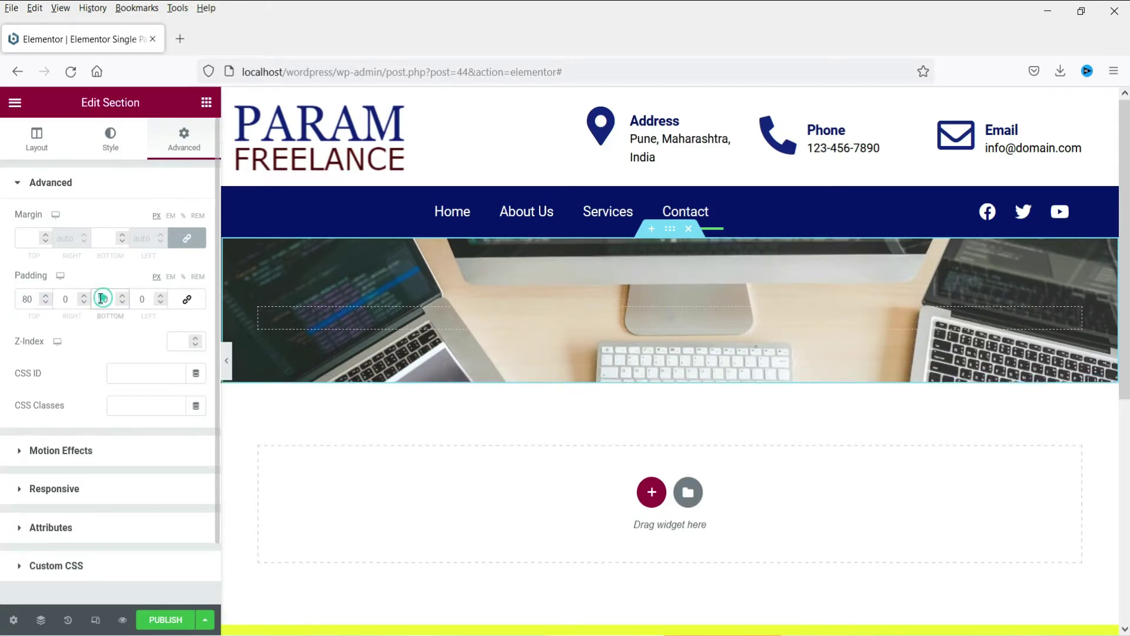
pyautogui.write('80')
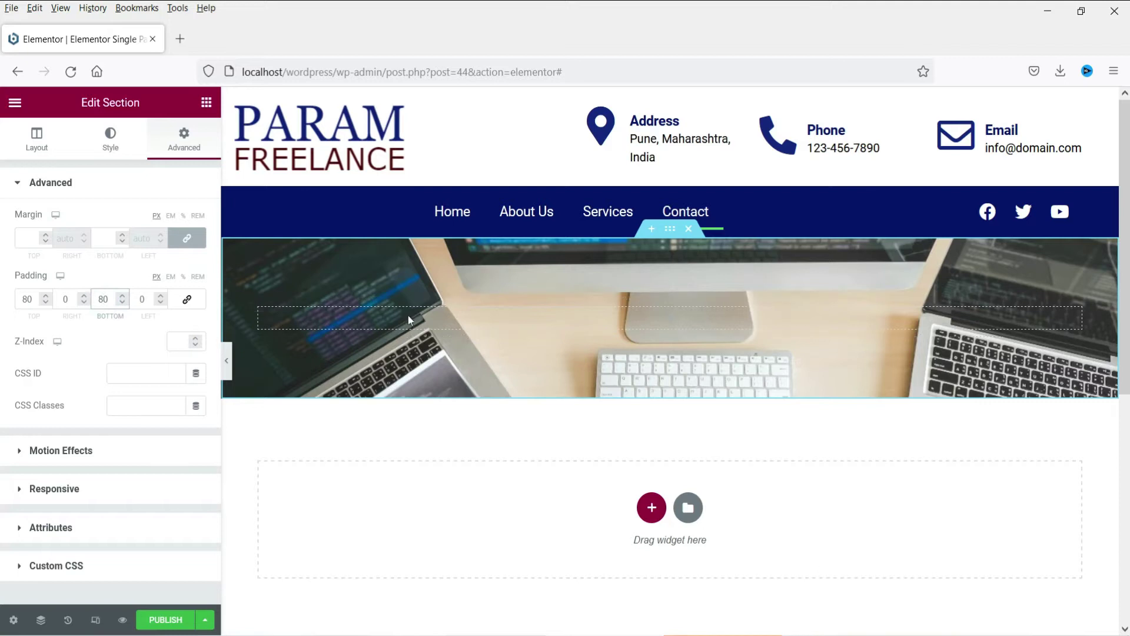
# Add a classic background overlay to the section using the global black color, with opacity set to 0.69.
pyautogui.click(110, 141)
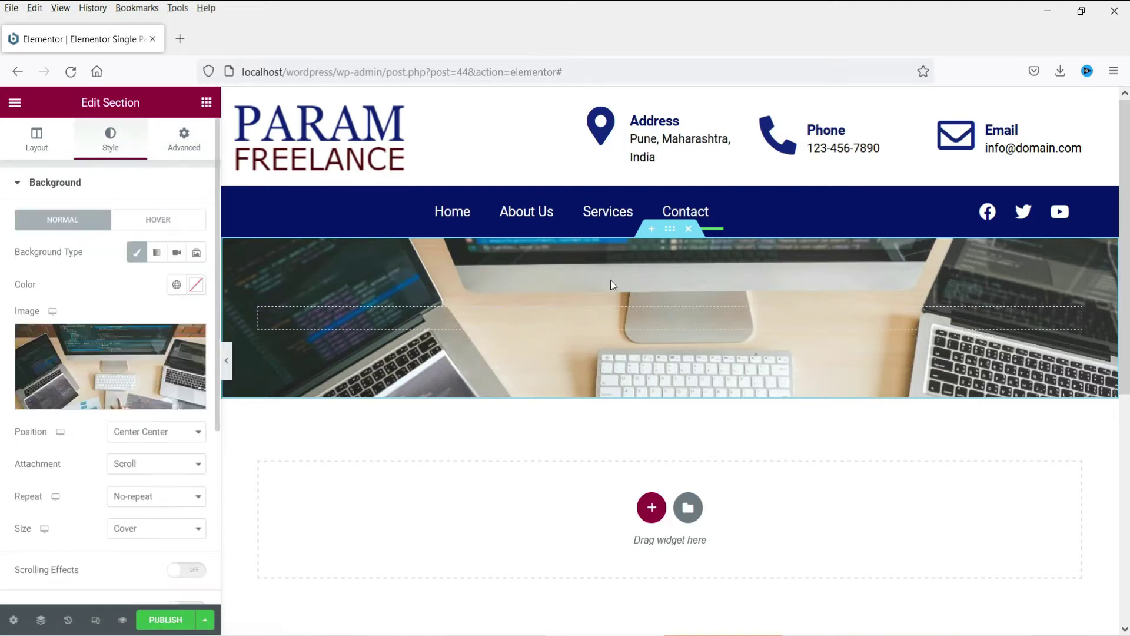
pyautogui.scroll(-3, 82, 326)
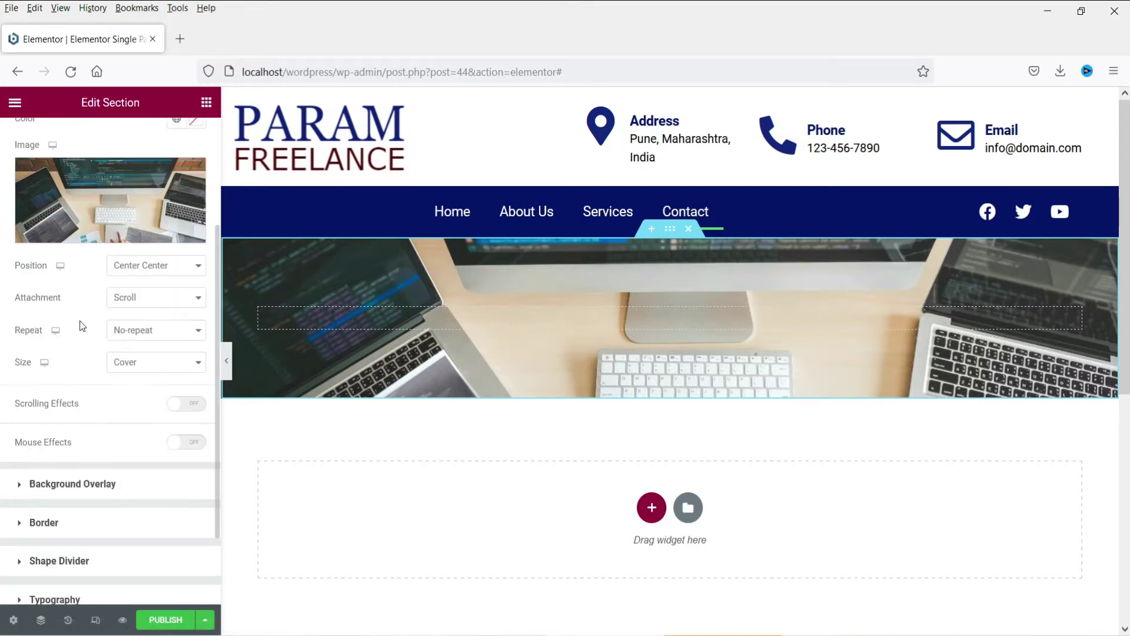
pyautogui.click(71, 484)
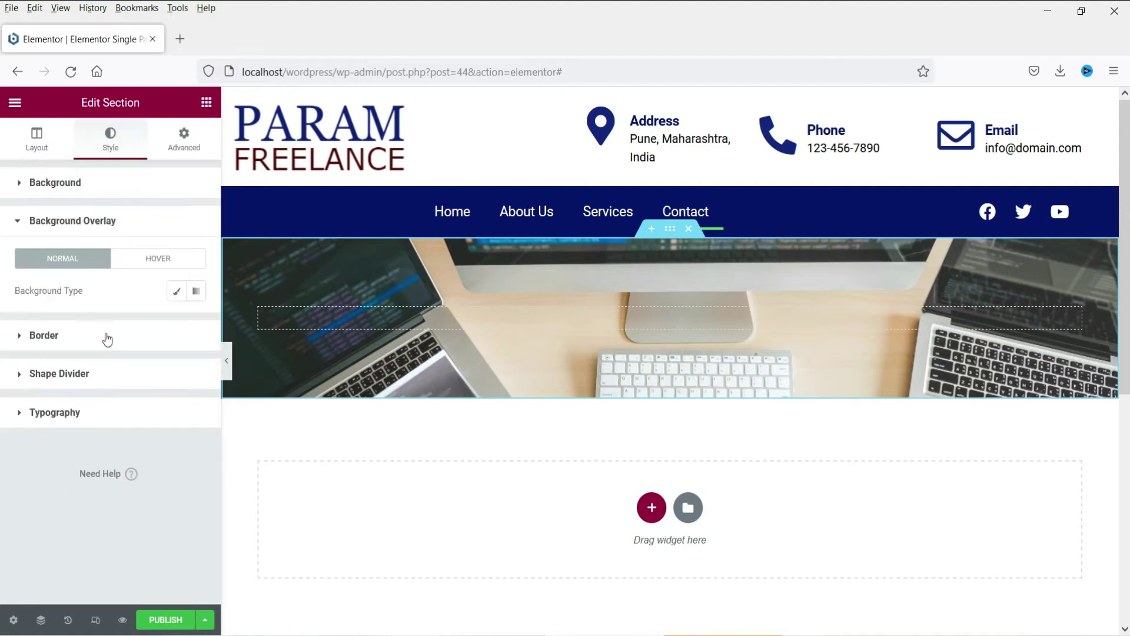
pyautogui.click(176, 291)
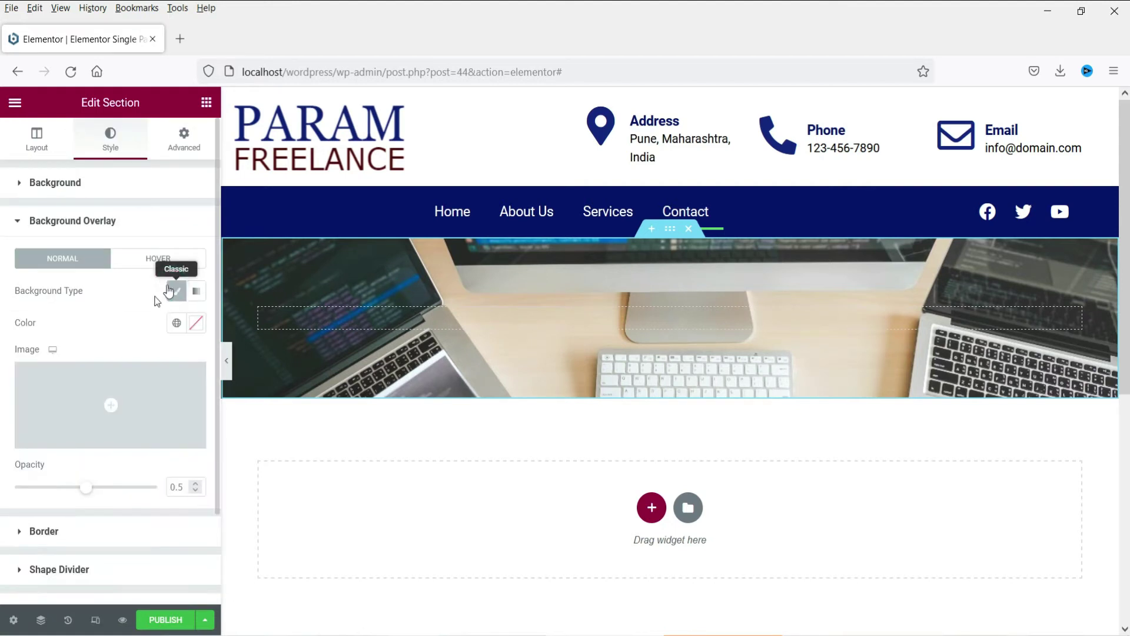
pyautogui.click(176, 324)
pyautogui.click(46, 536)
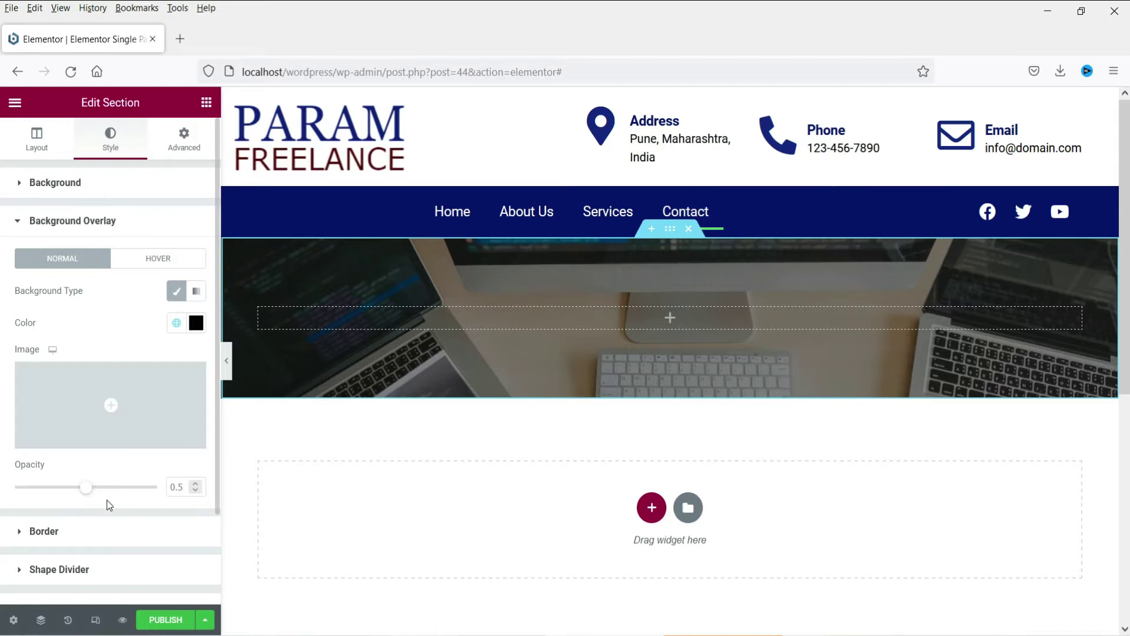
pyautogui.moveTo(86, 490); pyautogui.dragTo(113, 496)
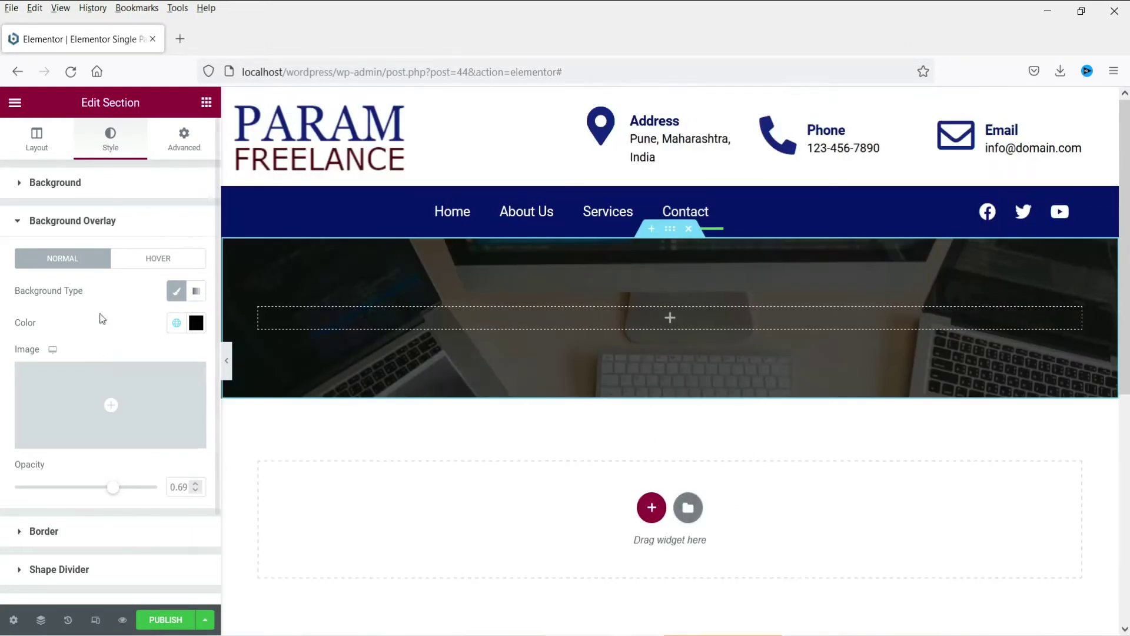
# Set the attachment of the banner section's background image to Fixed and check the effect while scrolling the page.
pyautogui.click(91, 184)
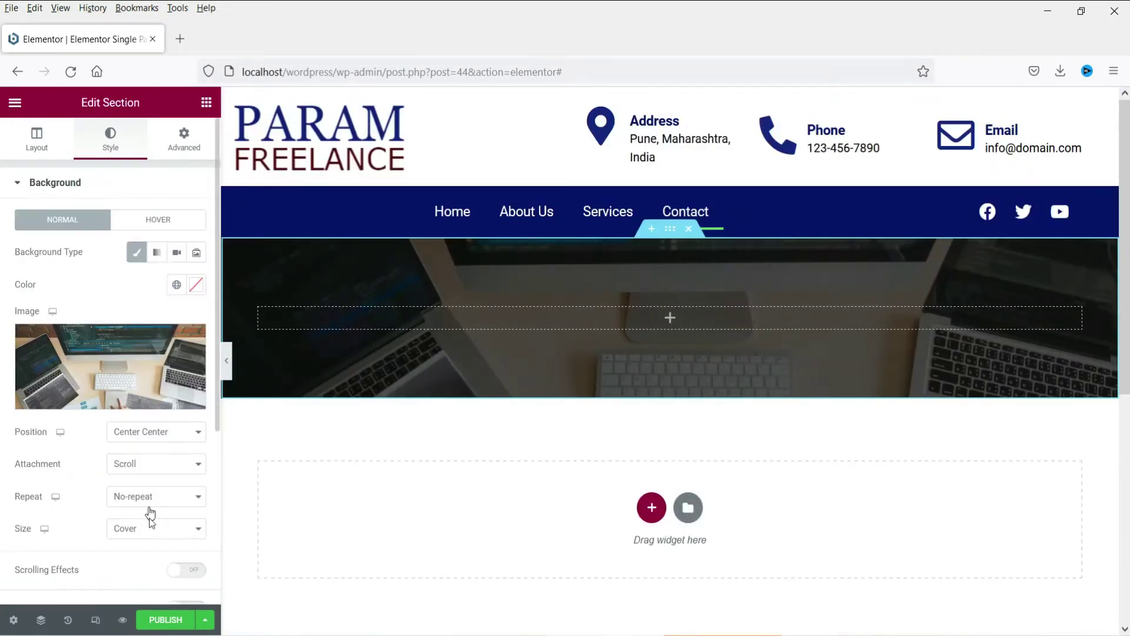
pyautogui.click(145, 528)
pyautogui.click(152, 496)
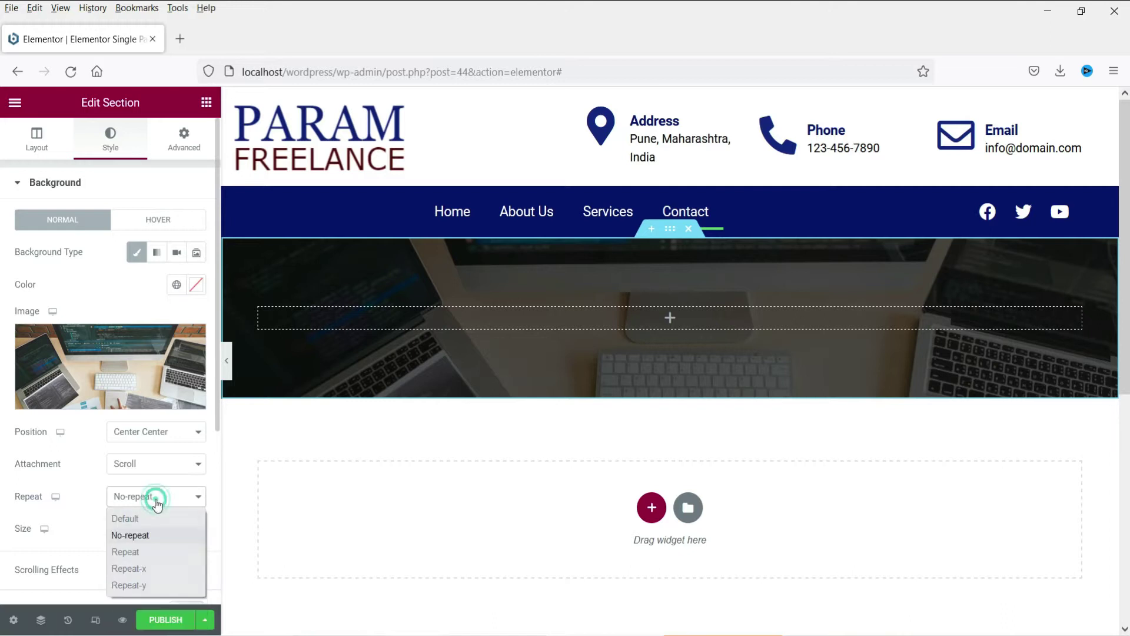
pyautogui.click(152, 463)
pyautogui.click(151, 463)
pyautogui.click(150, 520)
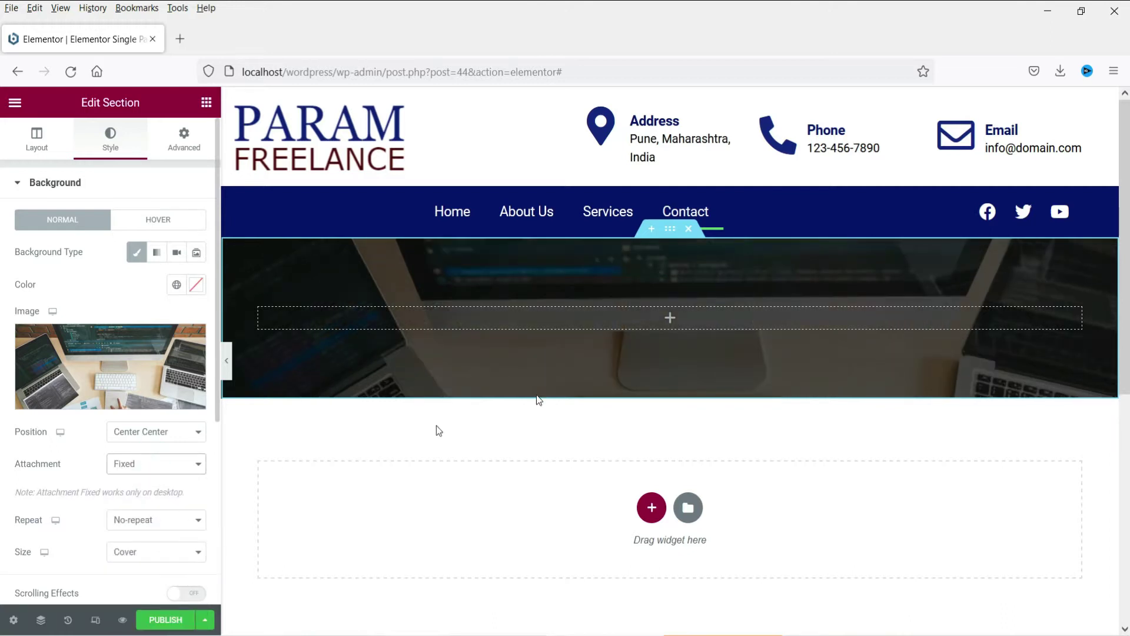
pyautogui.scroll(-3, 658, 379)
pyautogui.scroll(3, 642, 377)
pyautogui.scroll(-3, 654, 294)
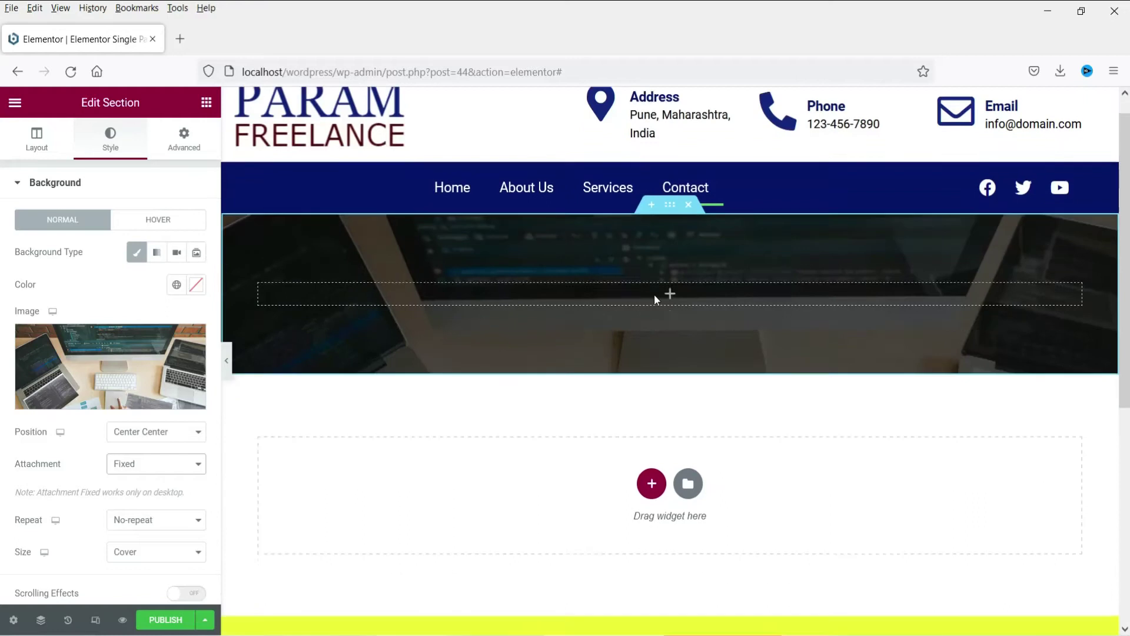
pyautogui.scroll(3, 642, 294)
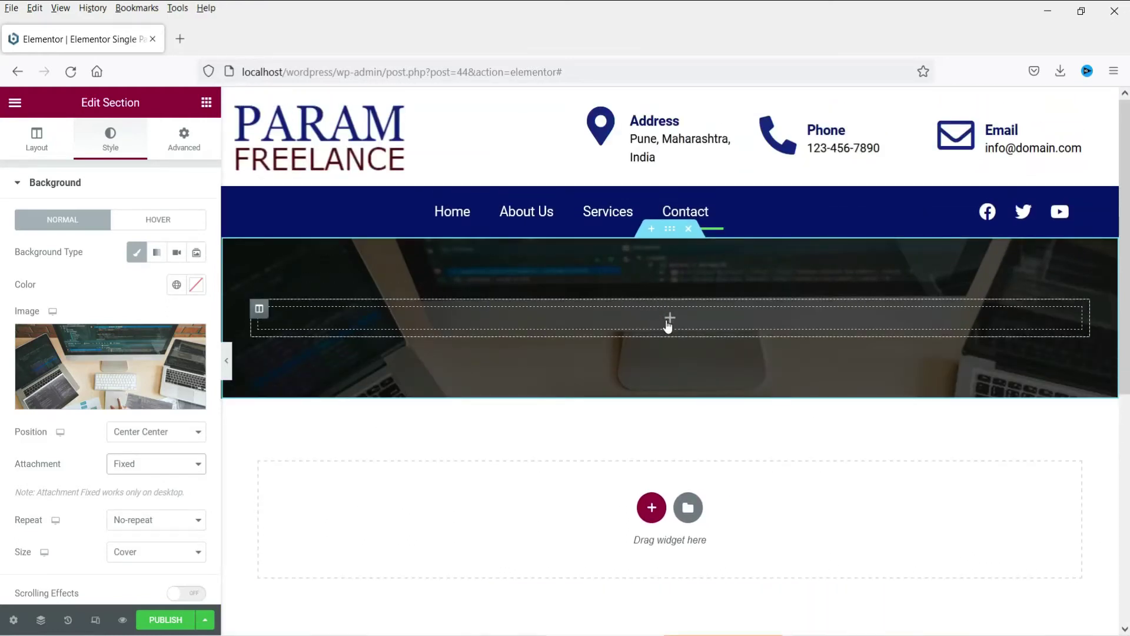
# Find the Page Title widget by searching for "title" and place it in the banner section's empty column.
pyautogui.click(669, 320)
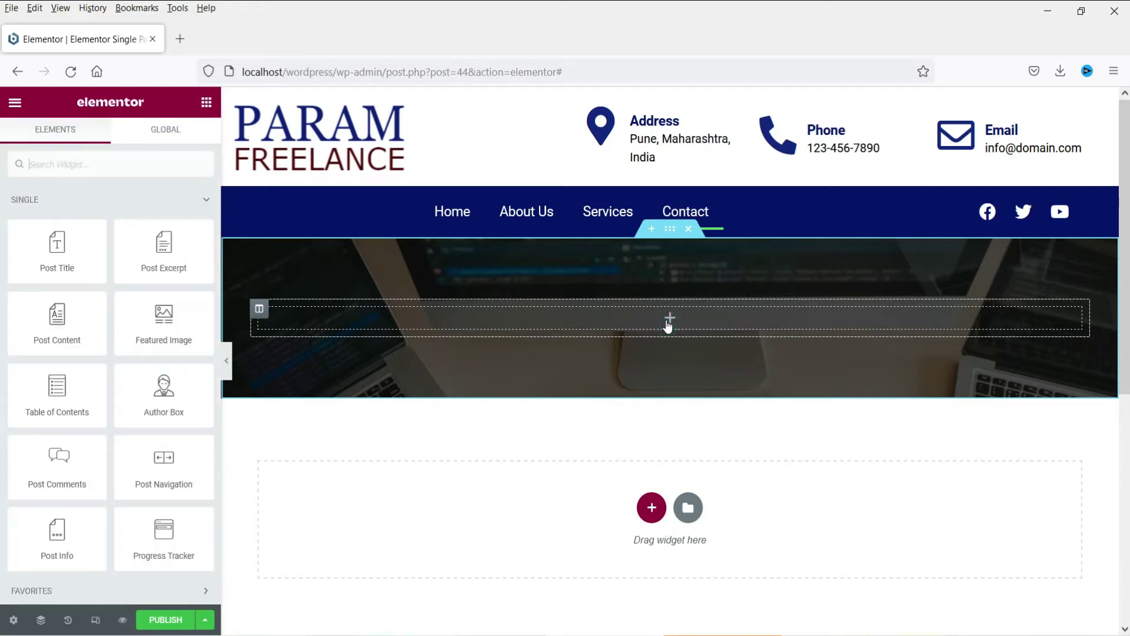
pyautogui.click(89, 162)
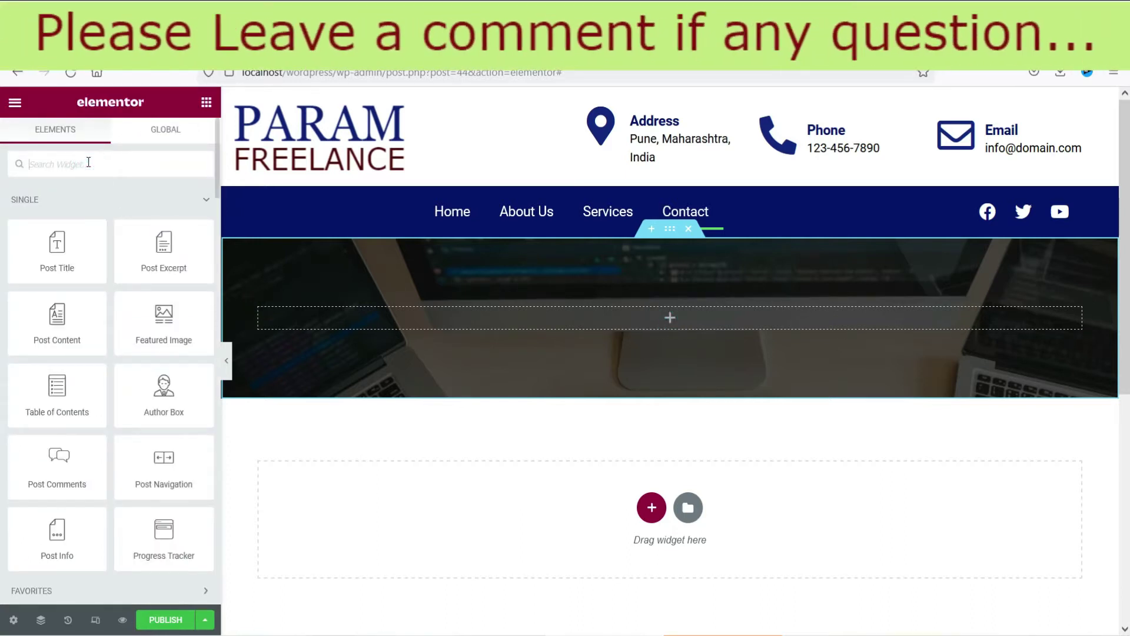
pyautogui.write('tit')
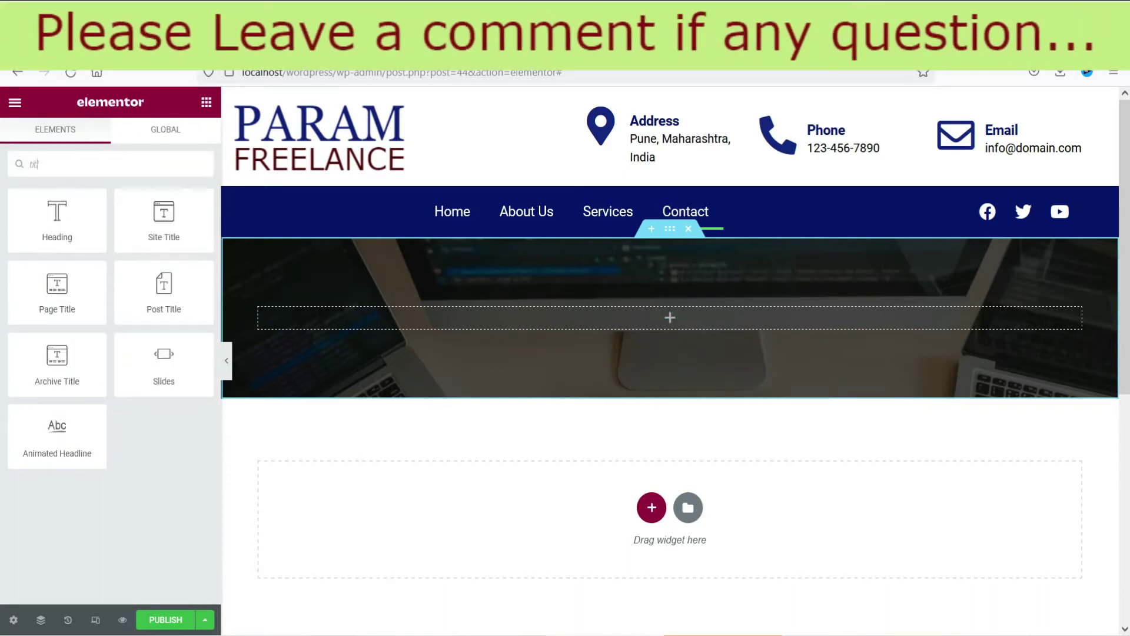
pyautogui.write('le')
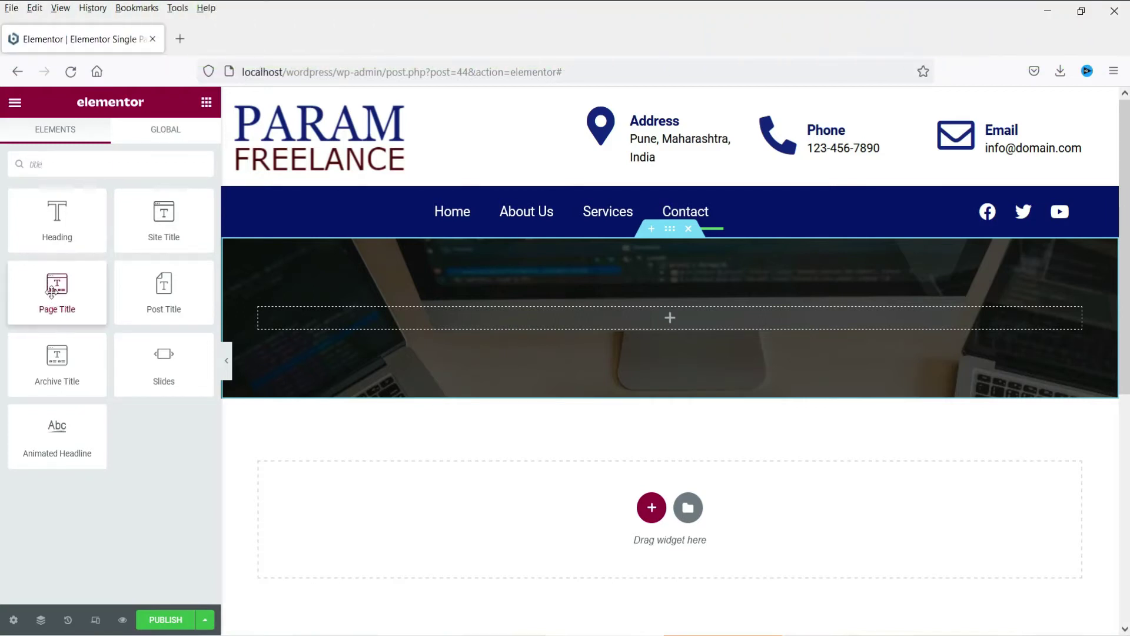
pyautogui.moveTo(51, 290); pyautogui.dragTo(625, 319)
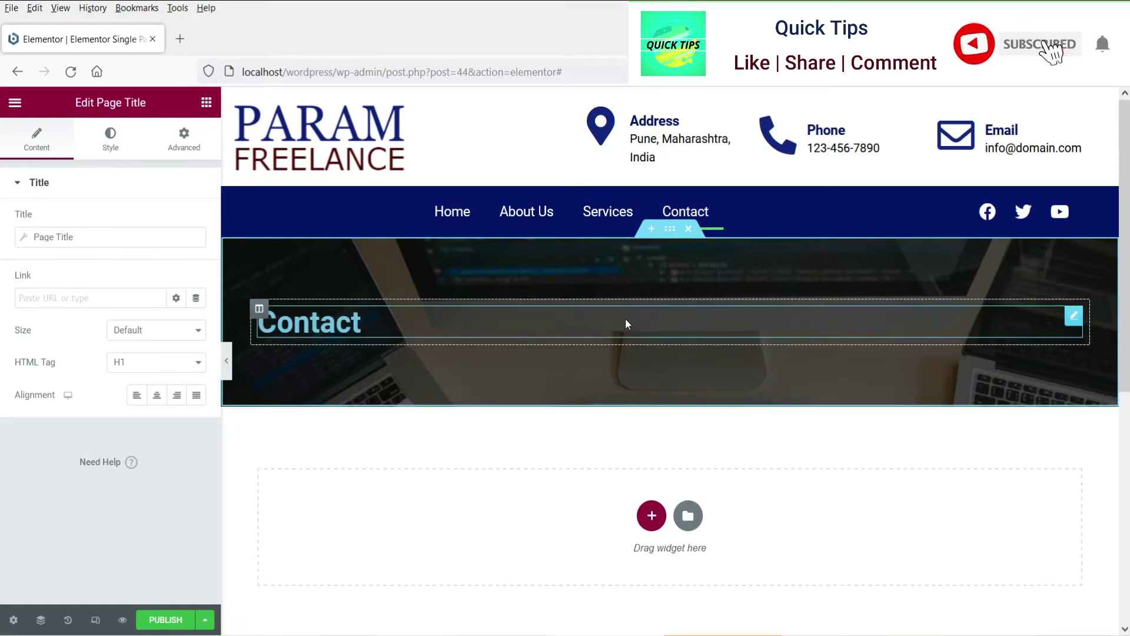
# Center the page title in the banner and set its text color to the global white.
pyautogui.click(155, 397)
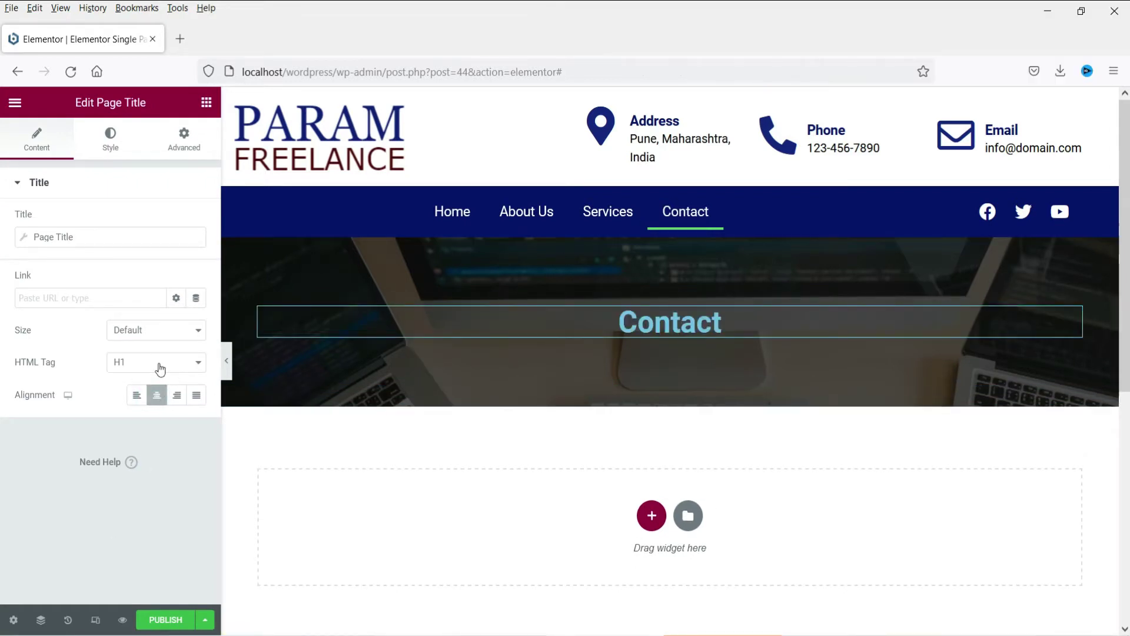
pyautogui.click(109, 140)
pyautogui.click(176, 221)
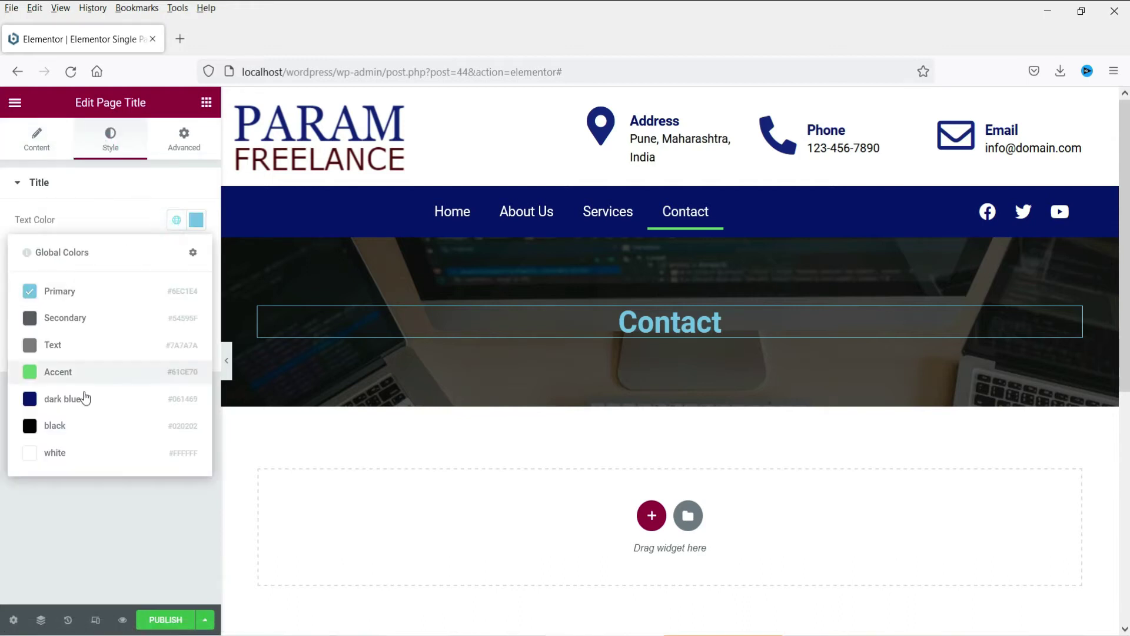
pyautogui.click(62, 454)
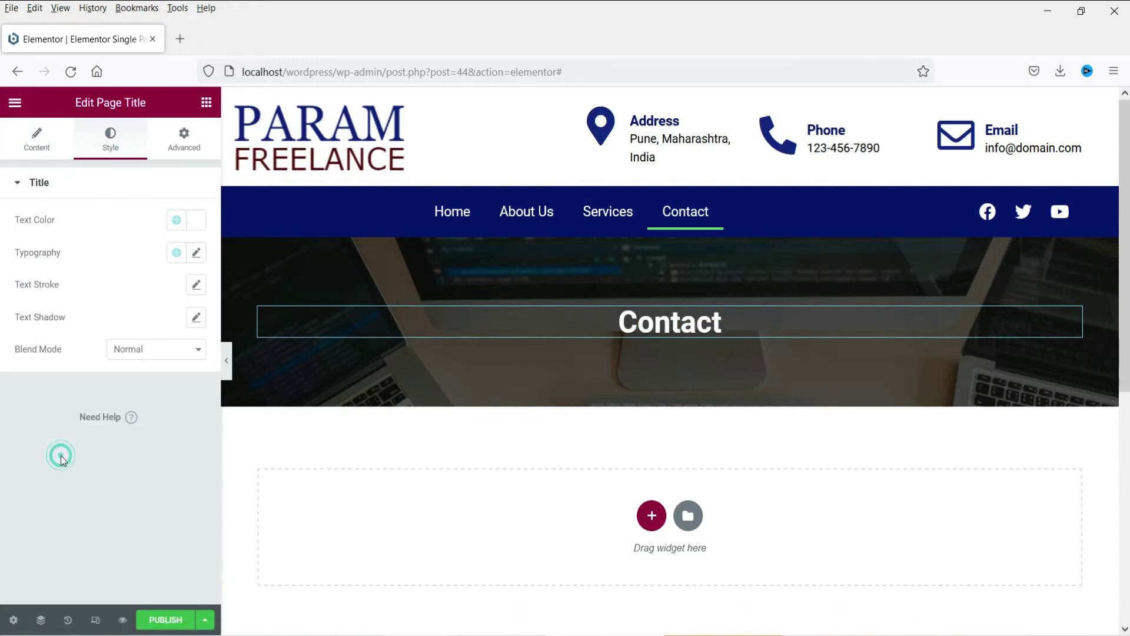
# Set the page title's typography to weight 500 and size 40 px.
pyautogui.click(196, 252)
pyautogui.click(153, 406)
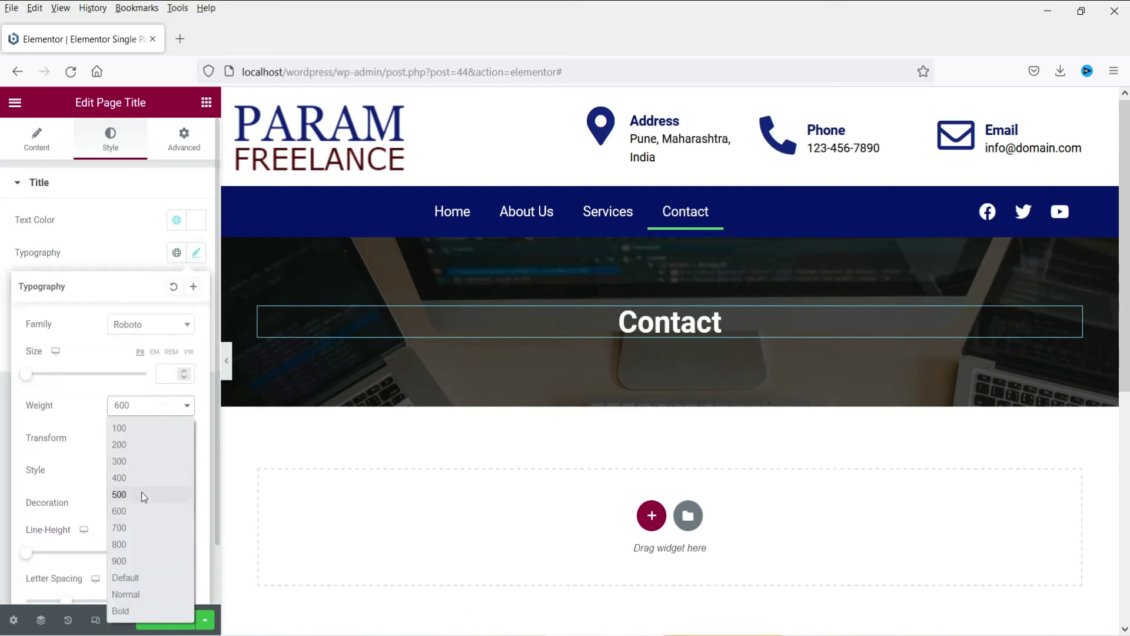
pyautogui.click(141, 494)
pyautogui.click(166, 373)
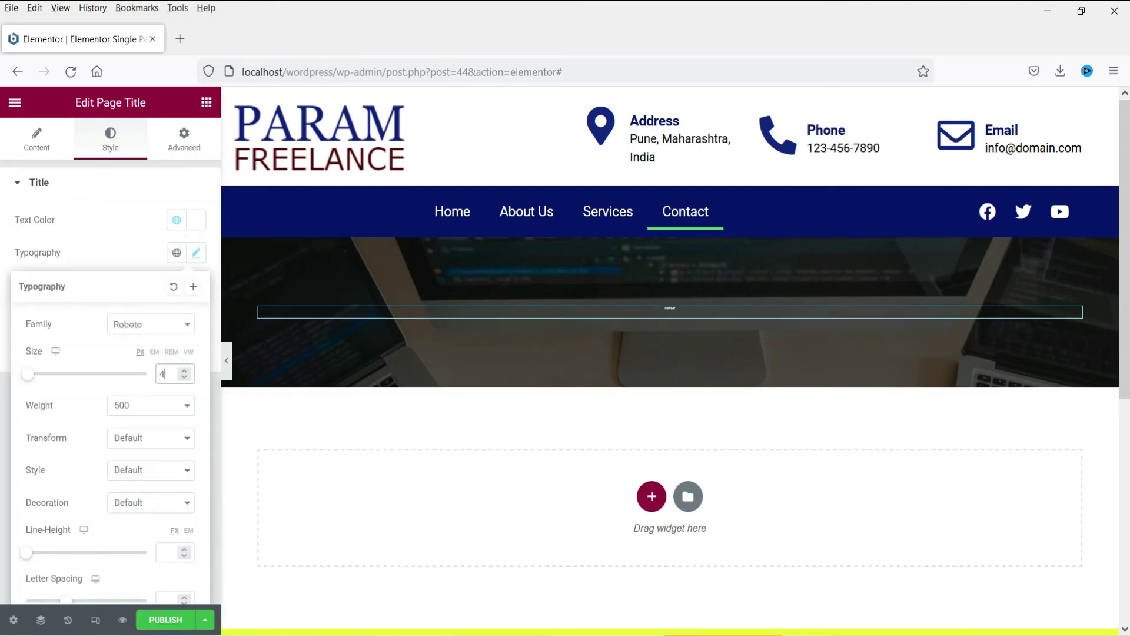
pyautogui.write('40')
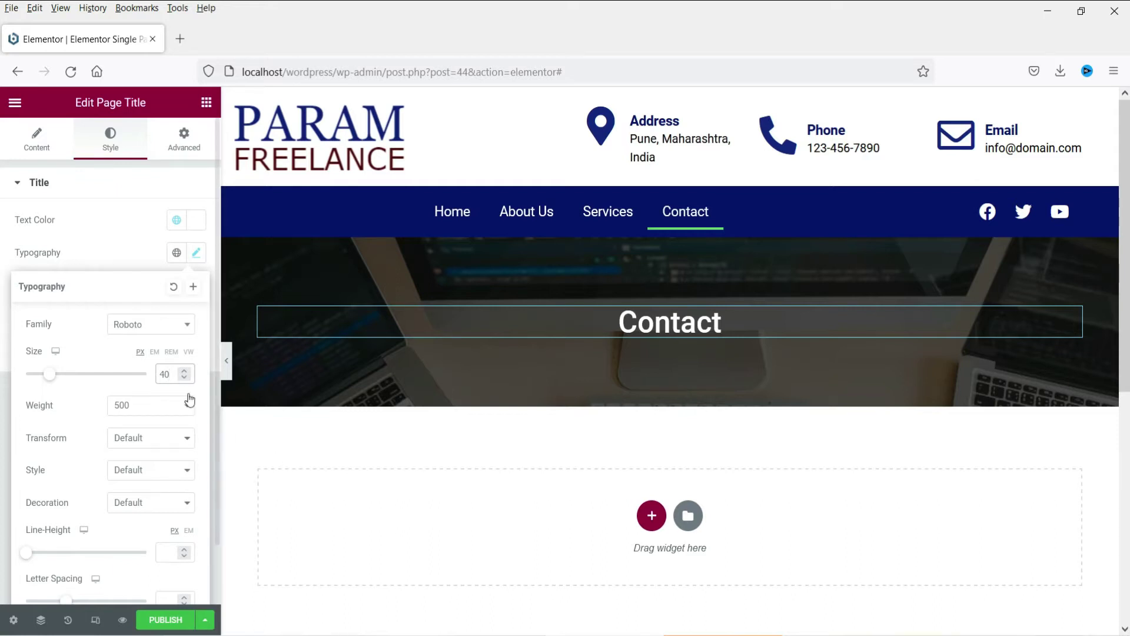
# Set the page title's typography to size 50 px, weight 400 and the Roboto Condensed font family.
pyautogui.doubleClick(166, 374)
pyautogui.write('50')
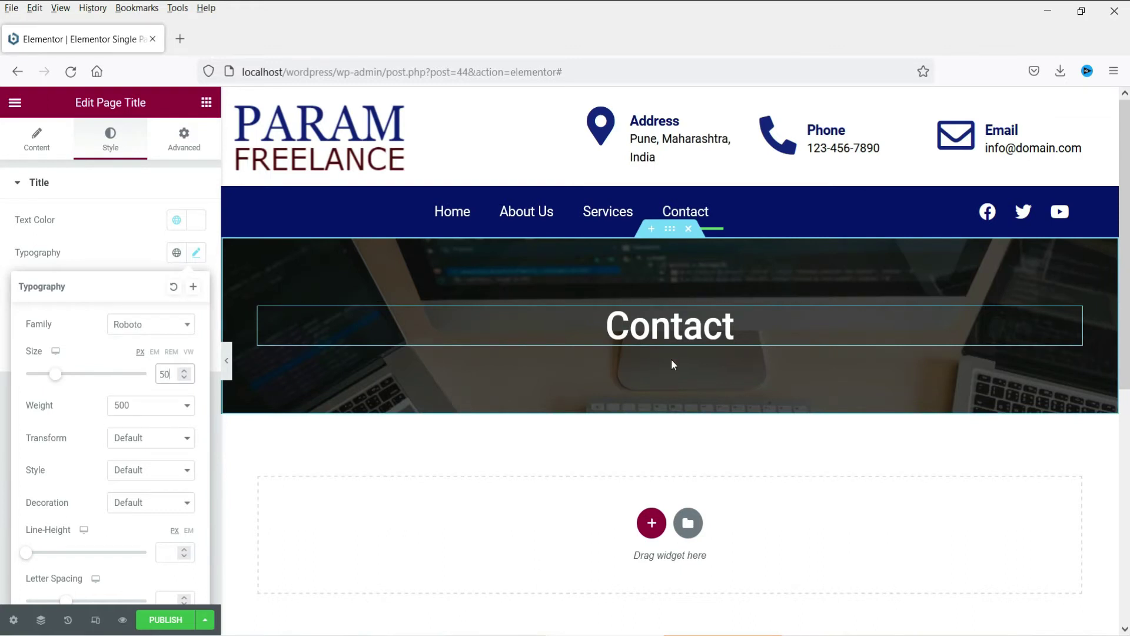
pyautogui.click(123, 410)
pyautogui.click(126, 477)
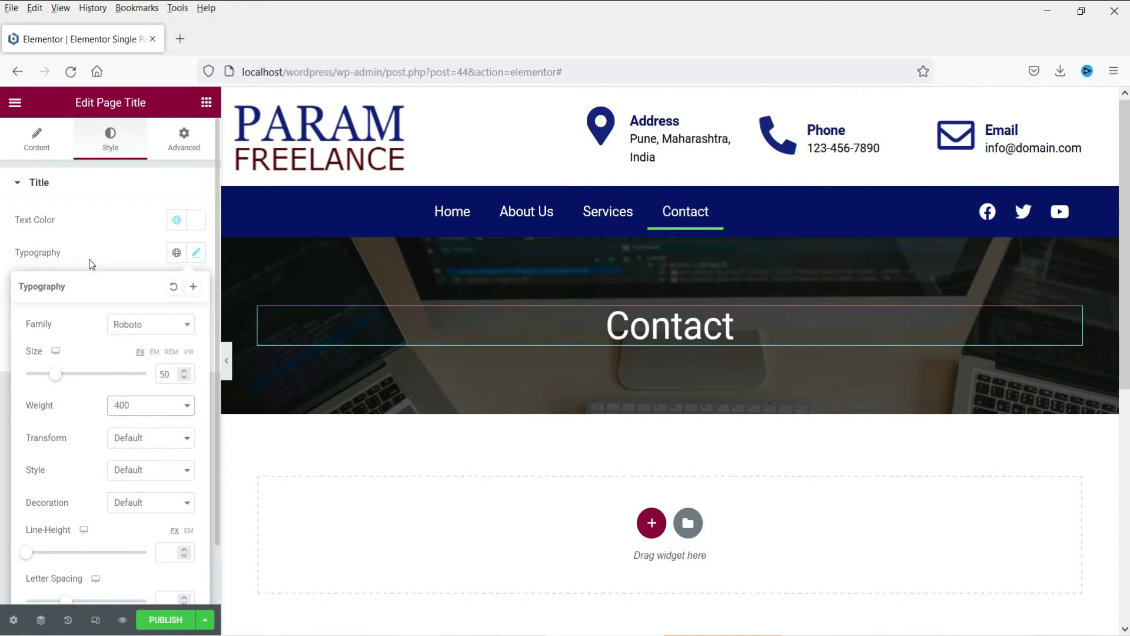
pyautogui.click(133, 336)
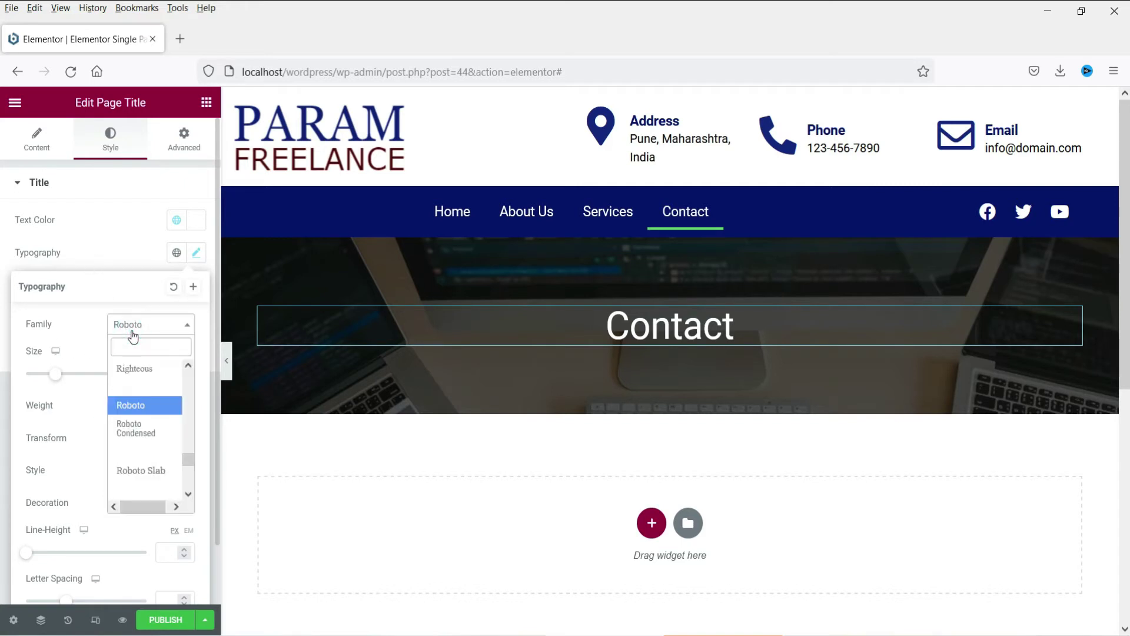
pyautogui.click(151, 436)
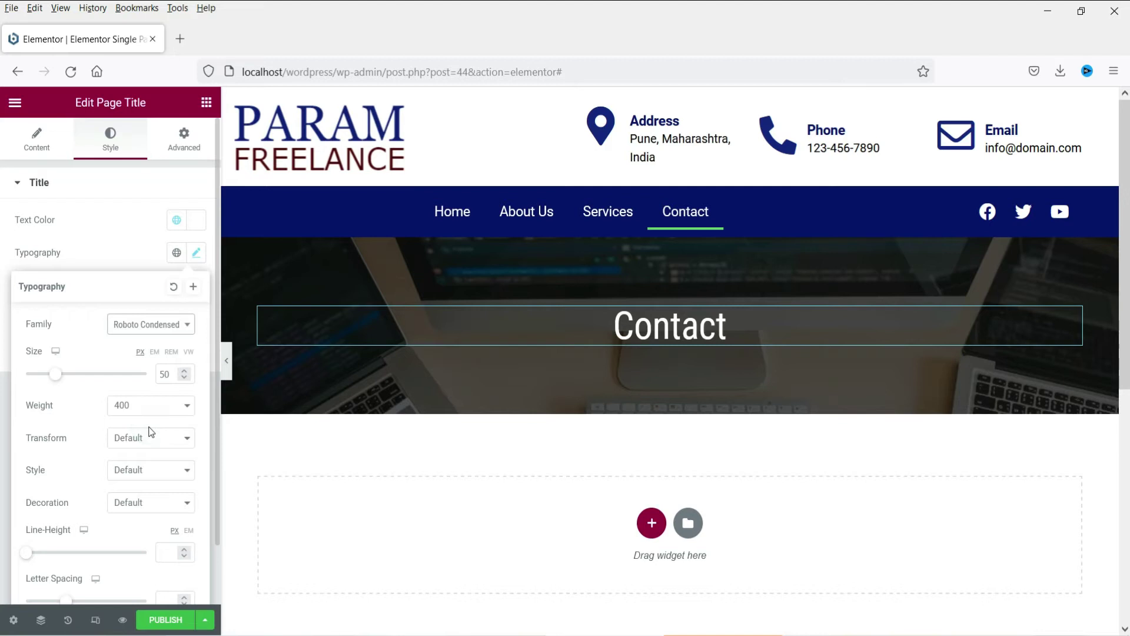
pyautogui.click(88, 240)
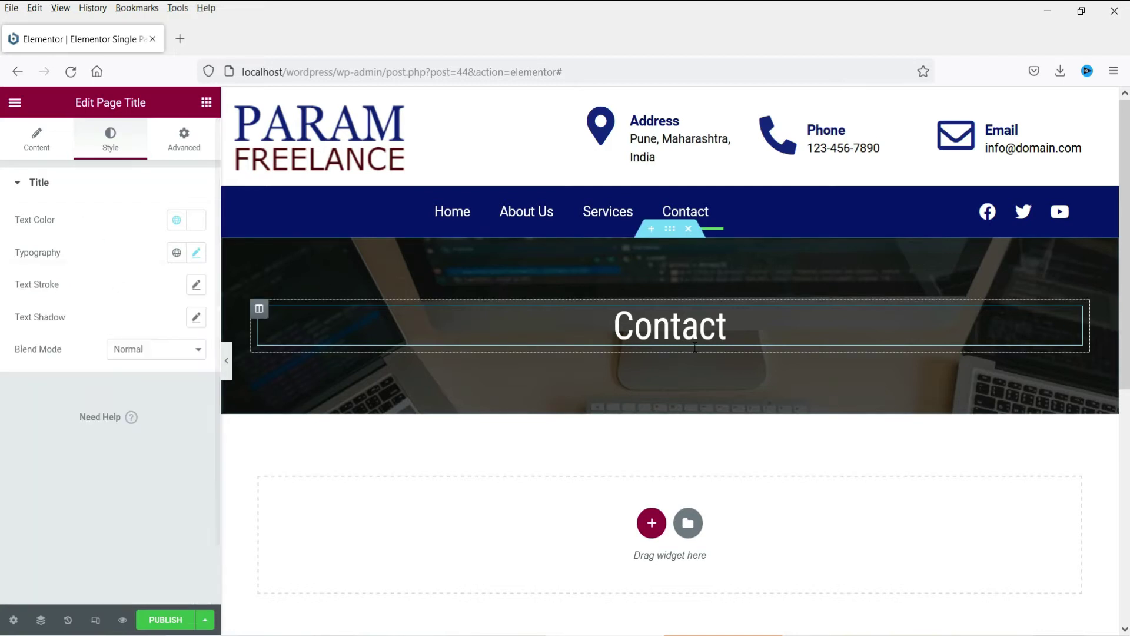
# Add a two-column section below the banner, with a wide first column and a narrow second column.
pyautogui.scroll(-3, 736, 366)
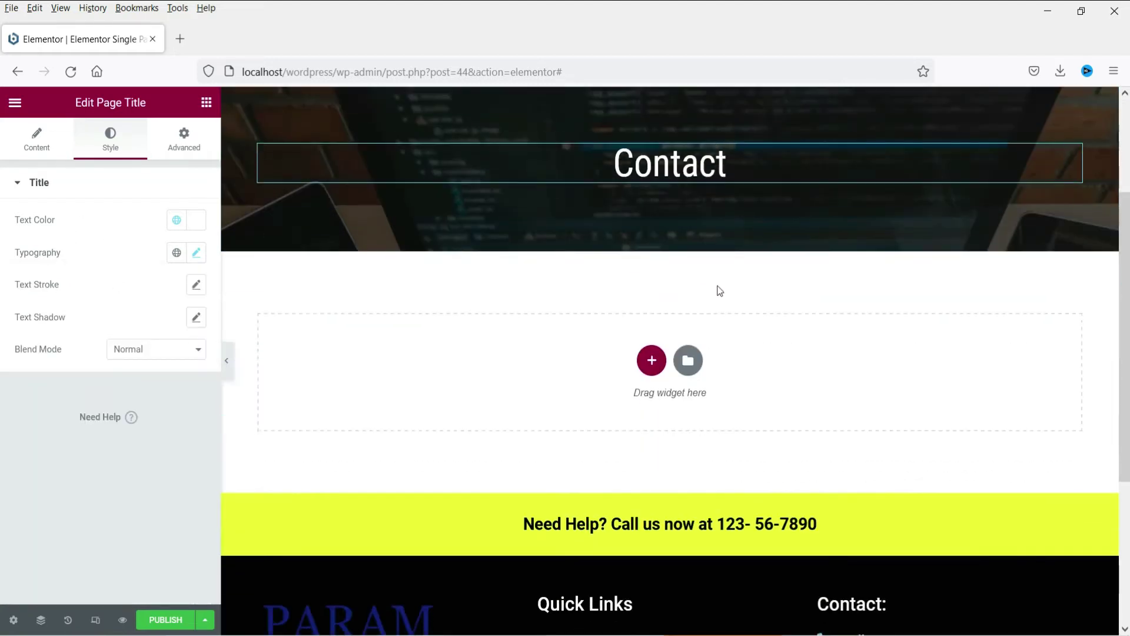
pyautogui.scroll(3, 694, 247)
pyautogui.scroll(-3, 696, 271)
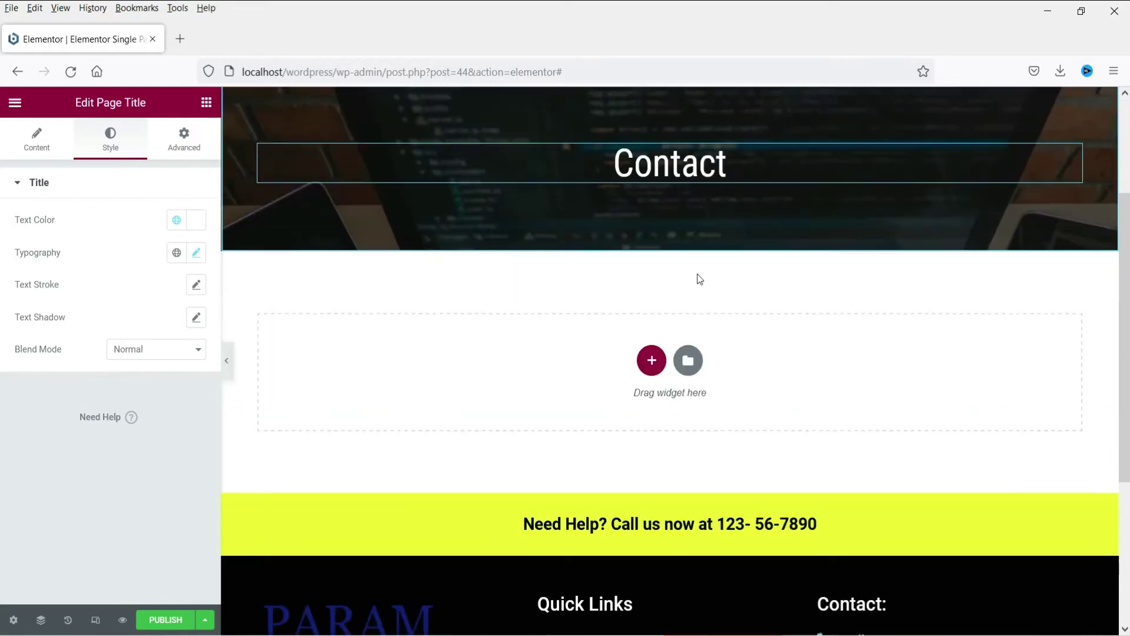
pyautogui.click(652, 360)
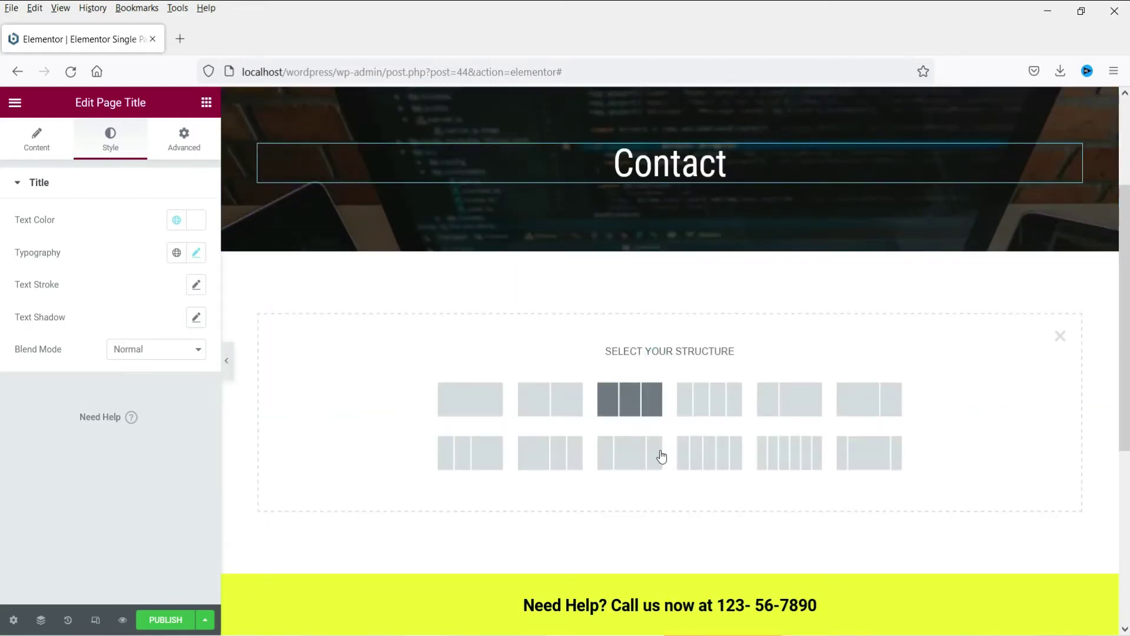
pyautogui.click(866, 406)
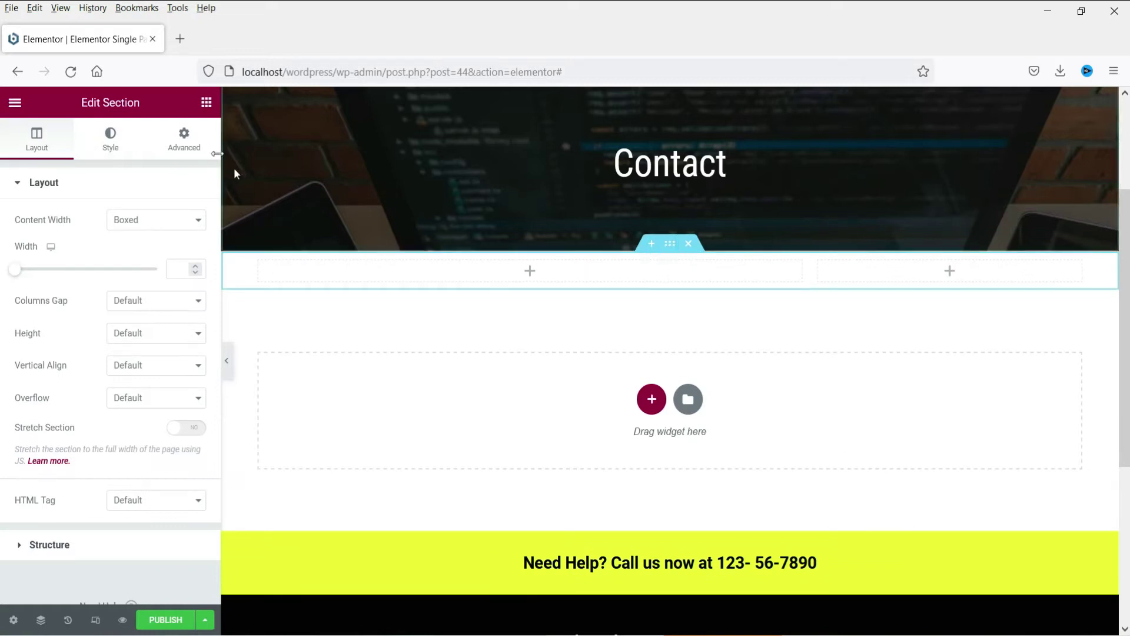
# Unlink the new two-column section's padding values and set its top and bottom padding to 60 px.
pyautogui.click(197, 137)
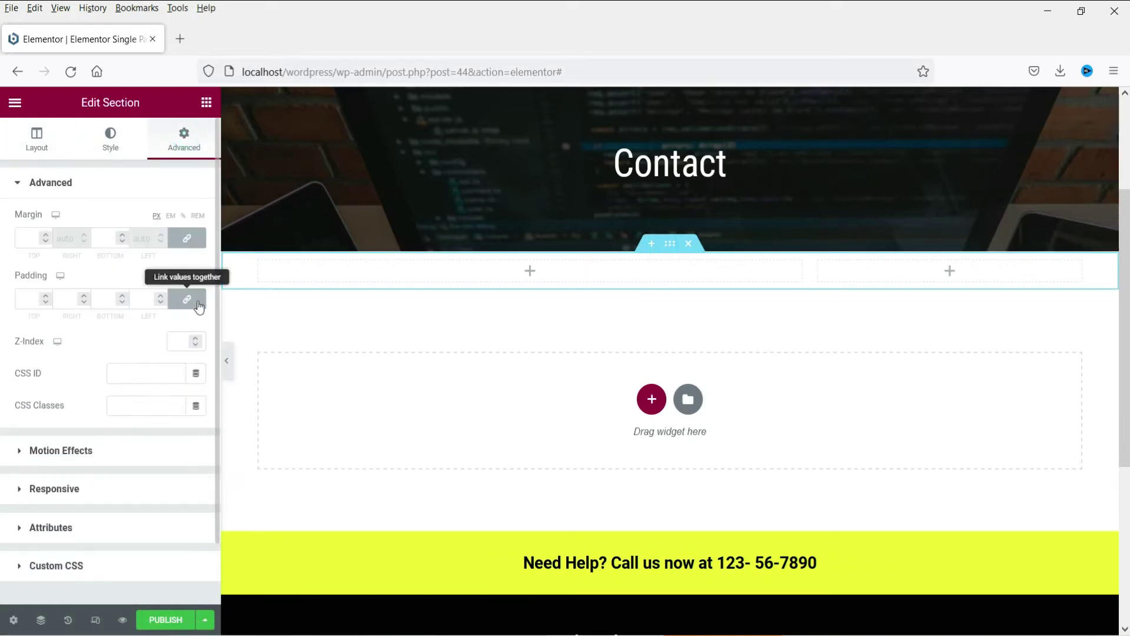
pyautogui.click(187, 299)
pyautogui.doubleClick(27, 299)
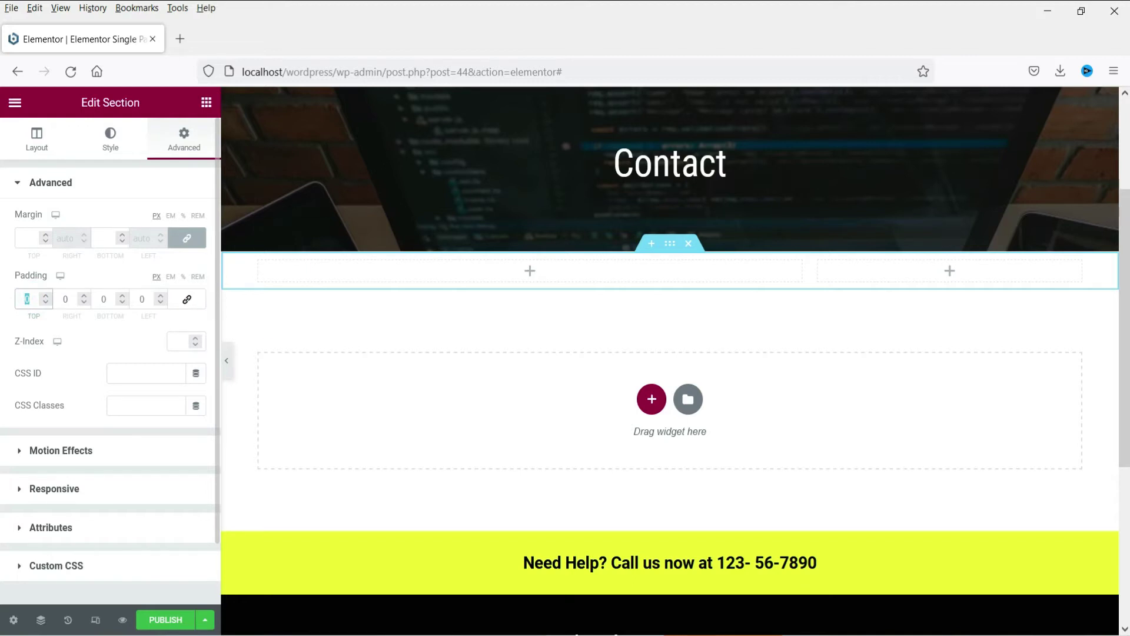
pyautogui.write('60')
pyautogui.doubleClick(106, 300)
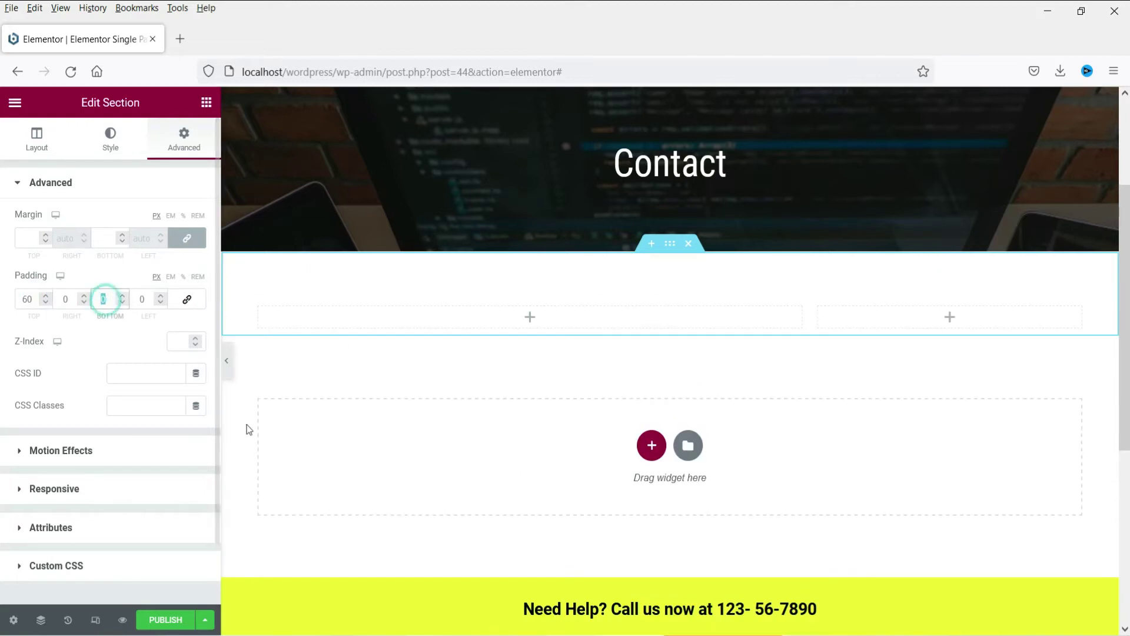
pyautogui.write('60')
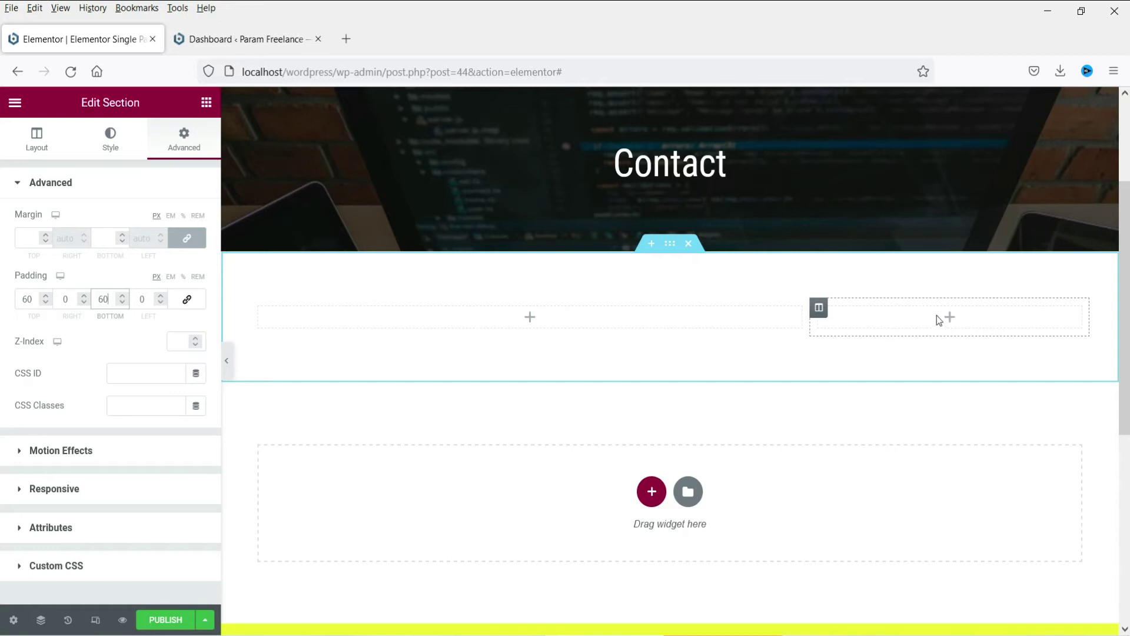
# Switch to the WordPress dashboard and open the list of saved Elementor templates.
pyautogui.click(254, 43)
pyautogui.moveTo(17, 369)
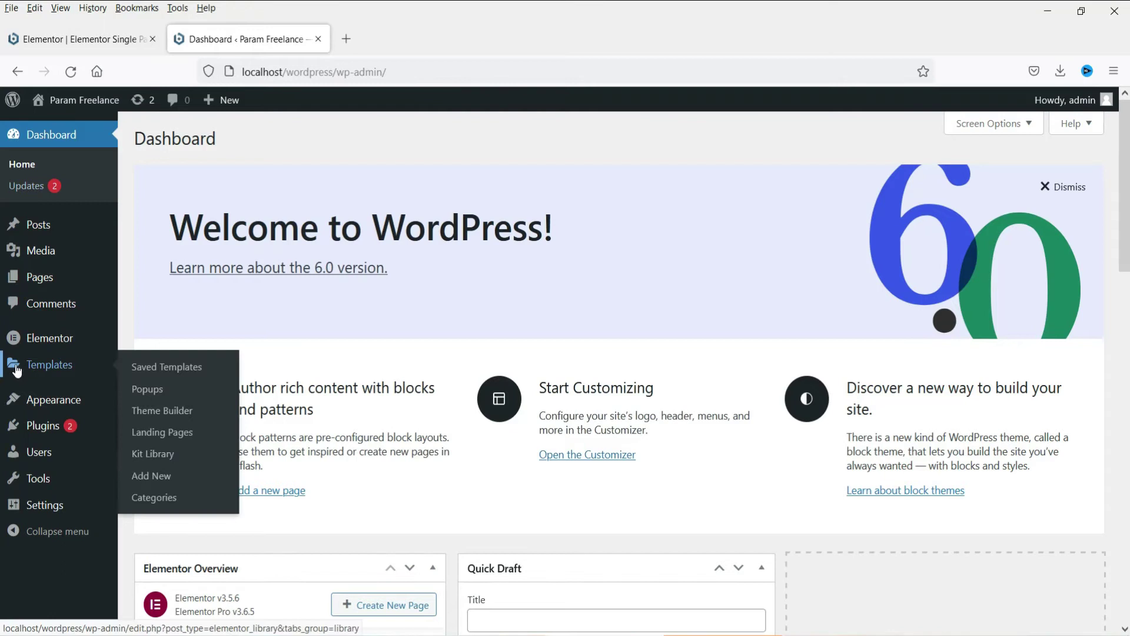
pyautogui.click(174, 368)
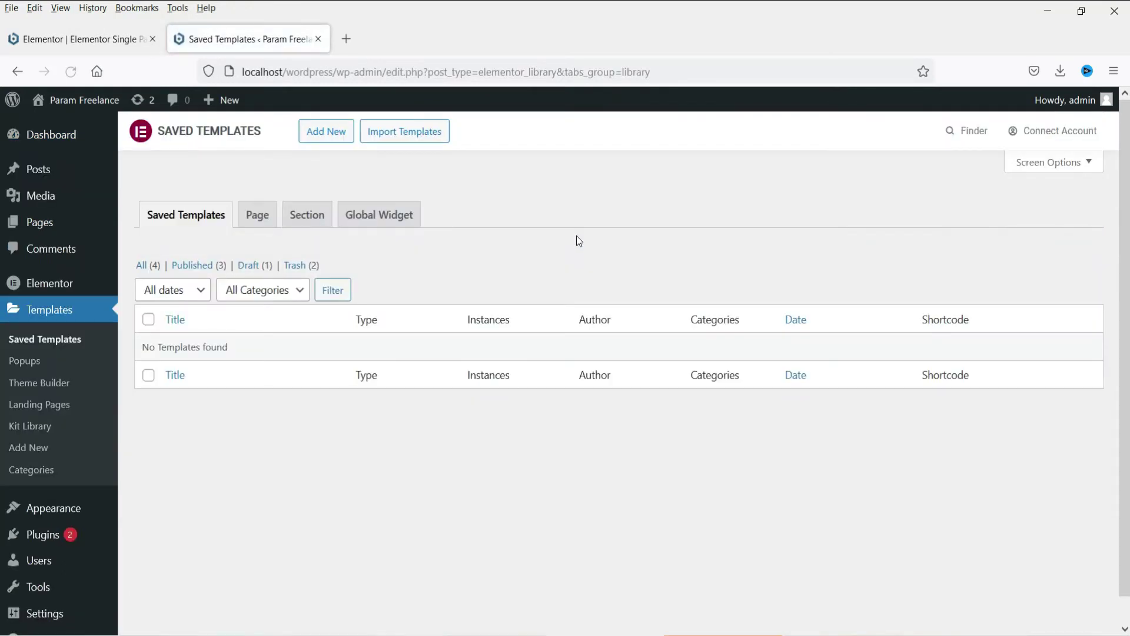
# Create a new template of type Section named "Sidebar for Single Page".
pyautogui.click(321, 135)
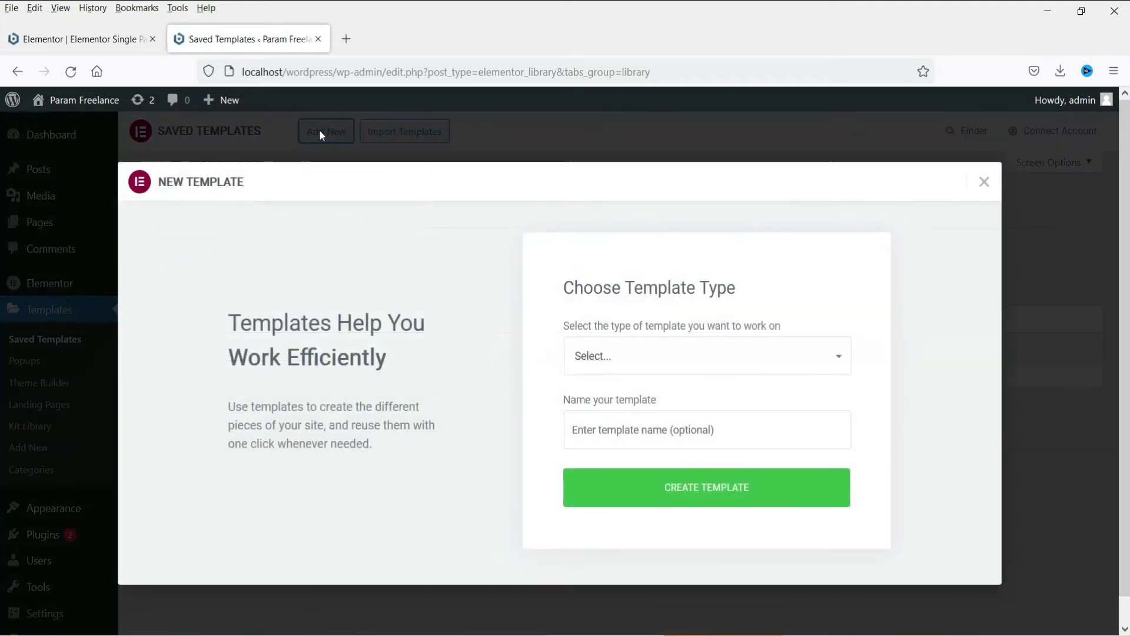
pyautogui.click(678, 360)
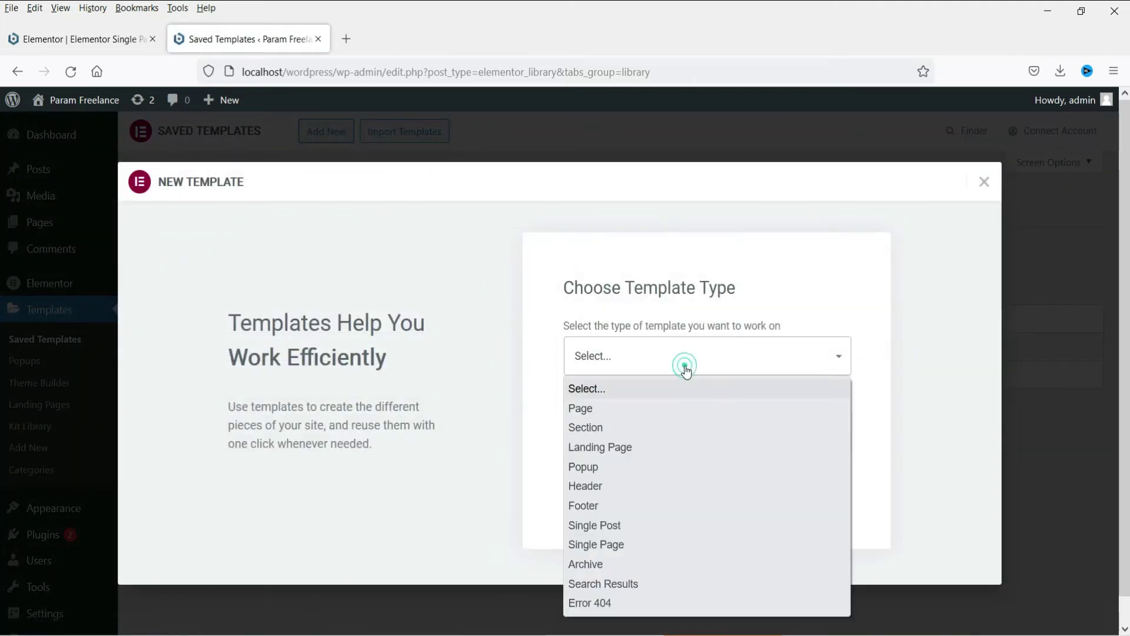
pyautogui.click(672, 427)
pyautogui.click(621, 430)
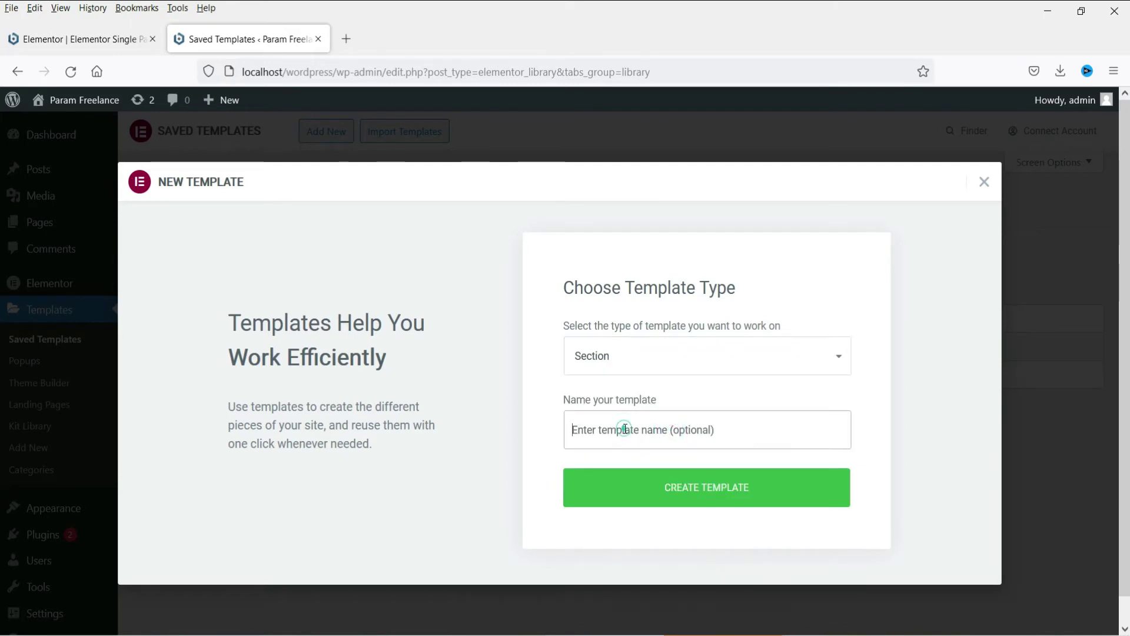
pyautogui.write('Sideb')
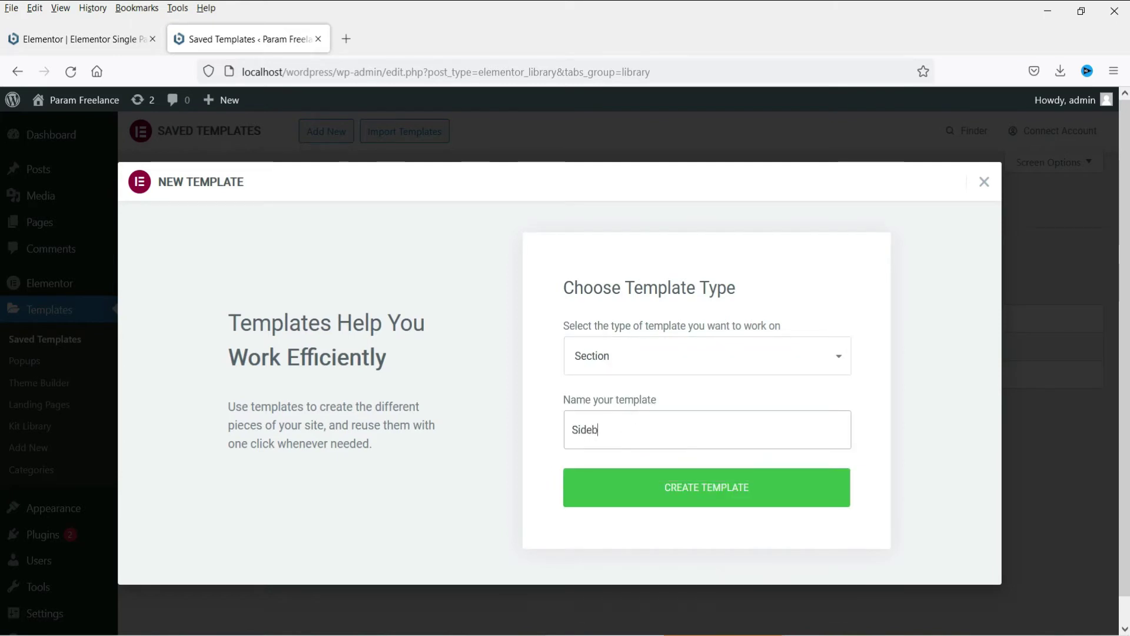
pyautogui.write('ar for Sing')
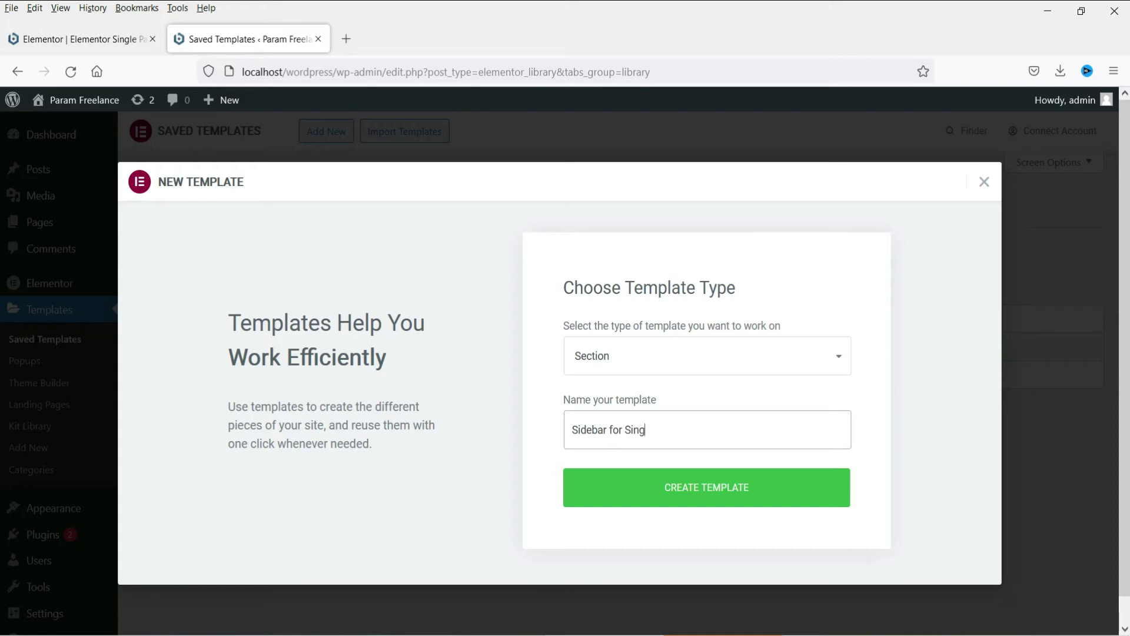
pyautogui.write('le Page')
pyautogui.click(714, 492)
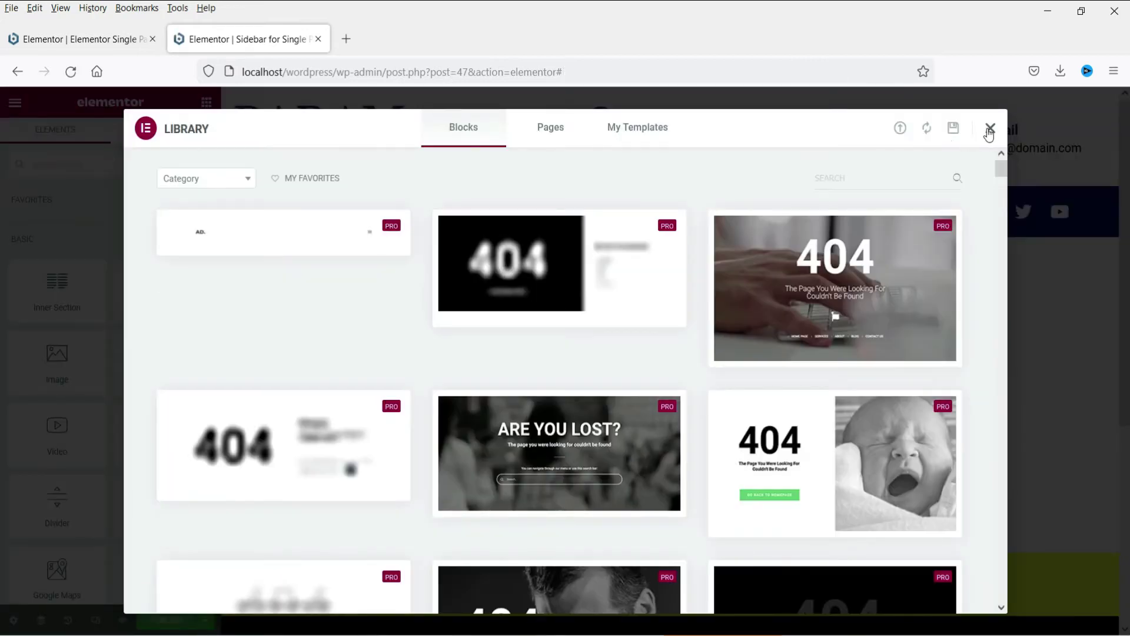
# Dismiss the template library and add a single-column section to the empty sidebar template.
pyautogui.click(989, 128)
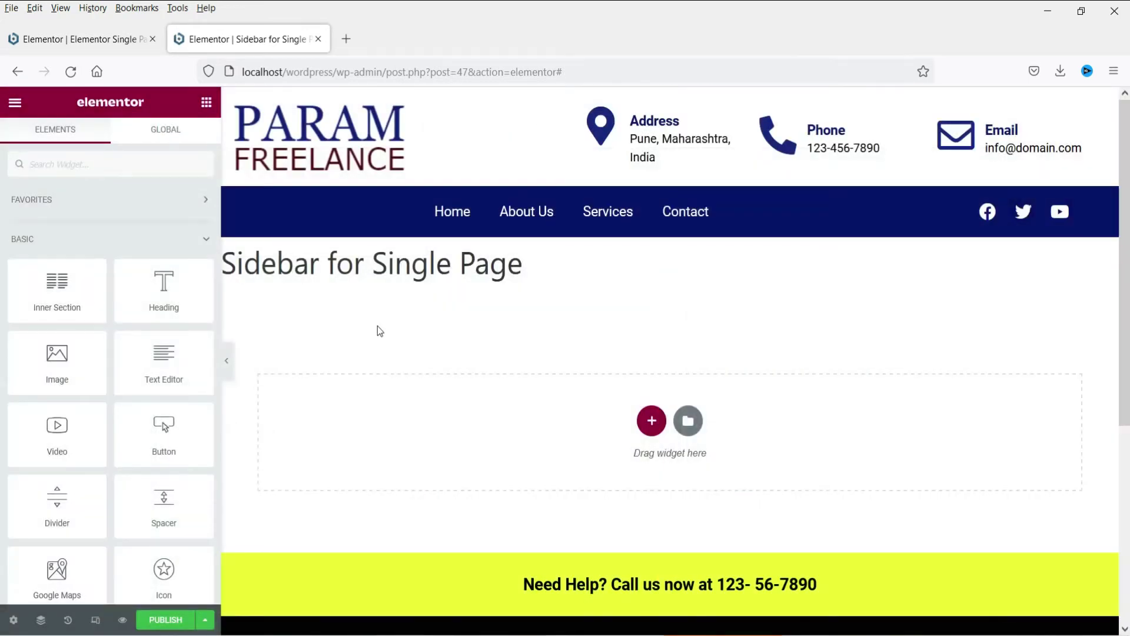
pyautogui.click(649, 425)
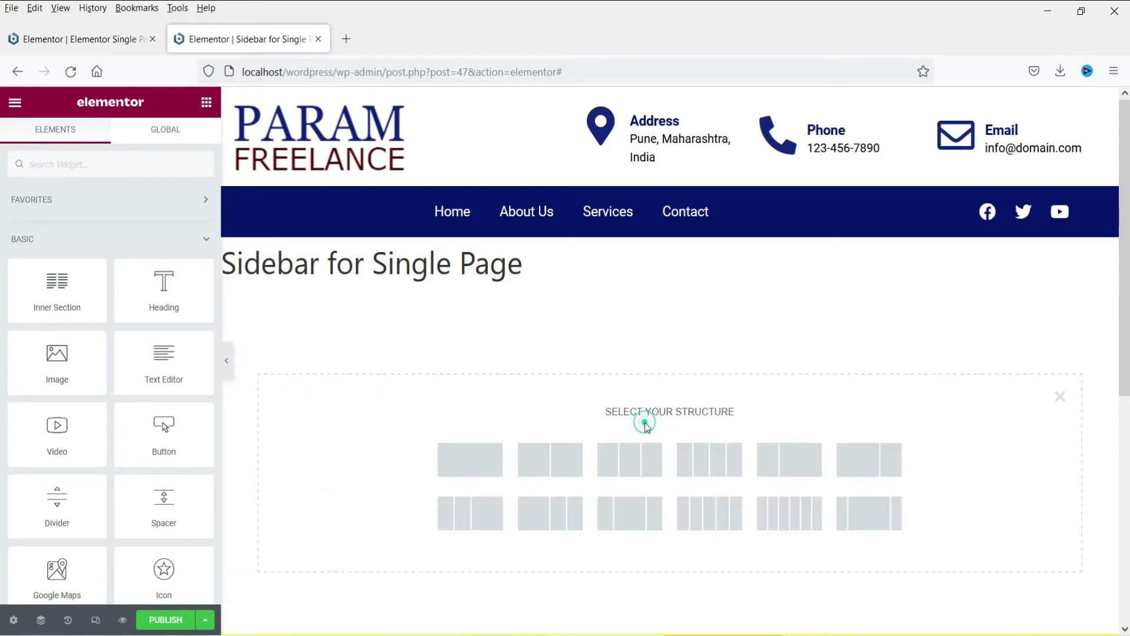
pyautogui.click(471, 465)
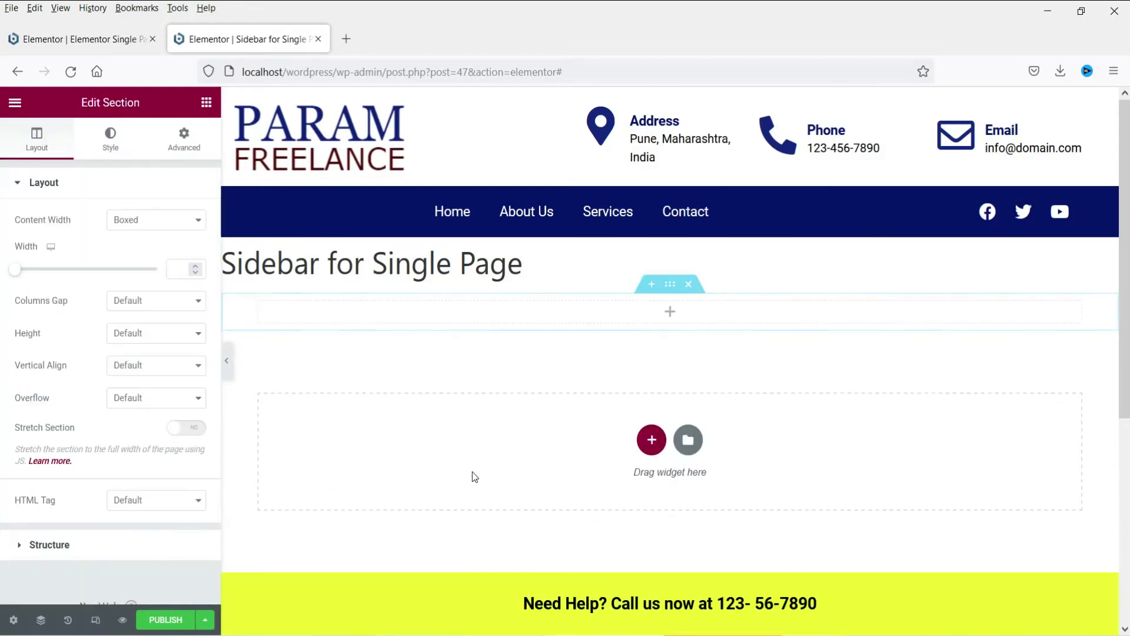
# Add a Heading widget to the new section and set its title to "Contact Us".
pyautogui.click(670, 313)
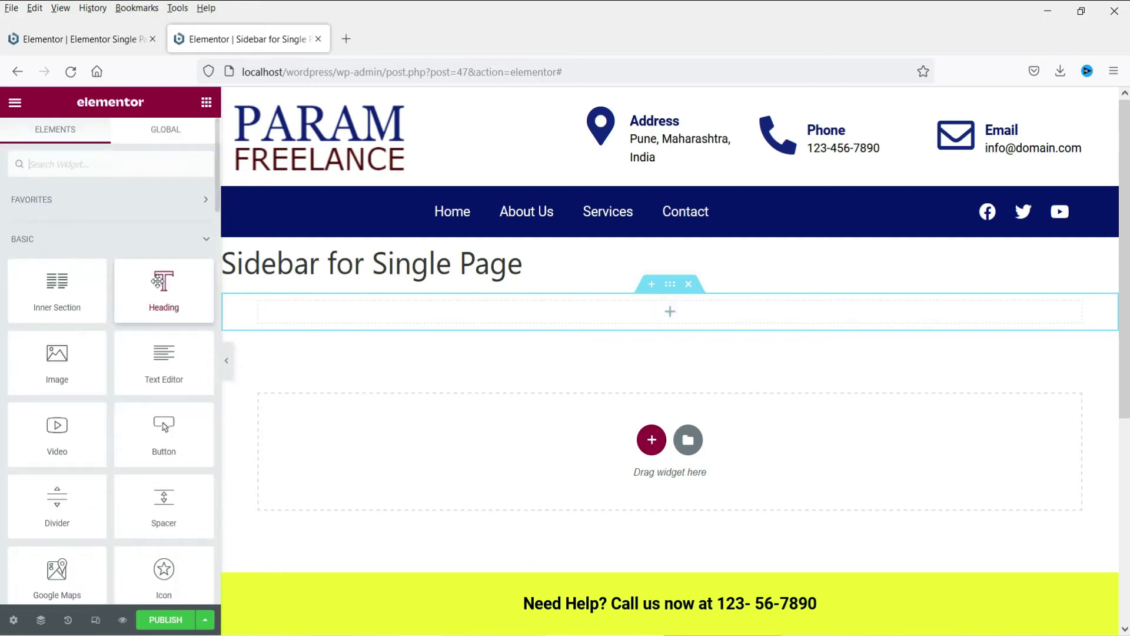
pyautogui.moveTo(162, 283); pyautogui.dragTo(576, 310)
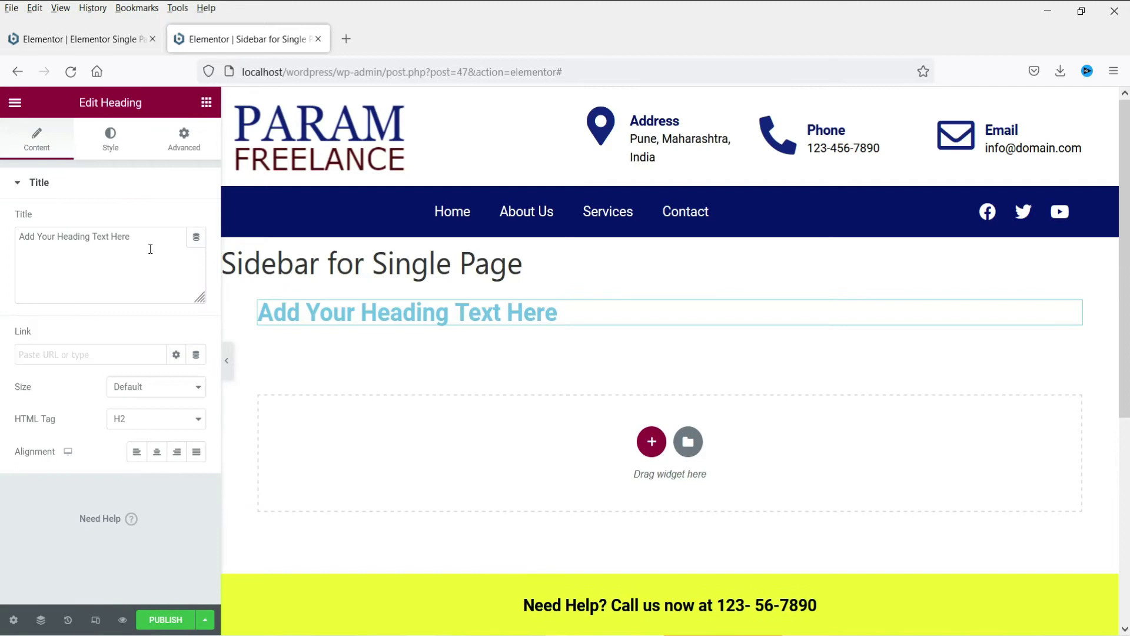
pyautogui.tripleClick(144, 235)
pyautogui.write('Co')
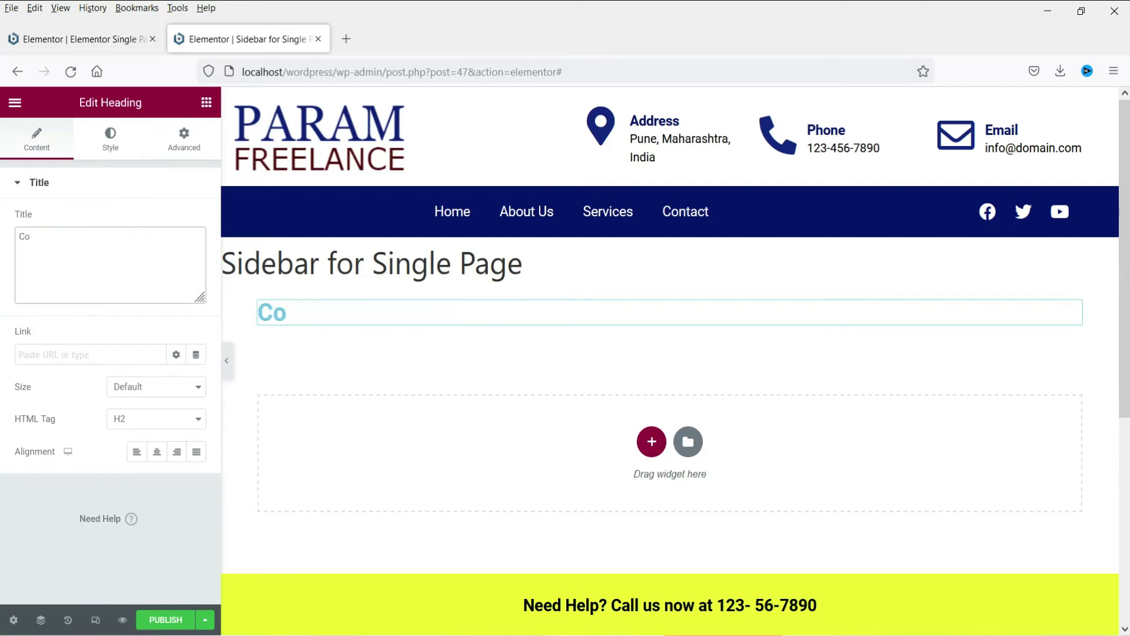
pyautogui.write('ntact Us')
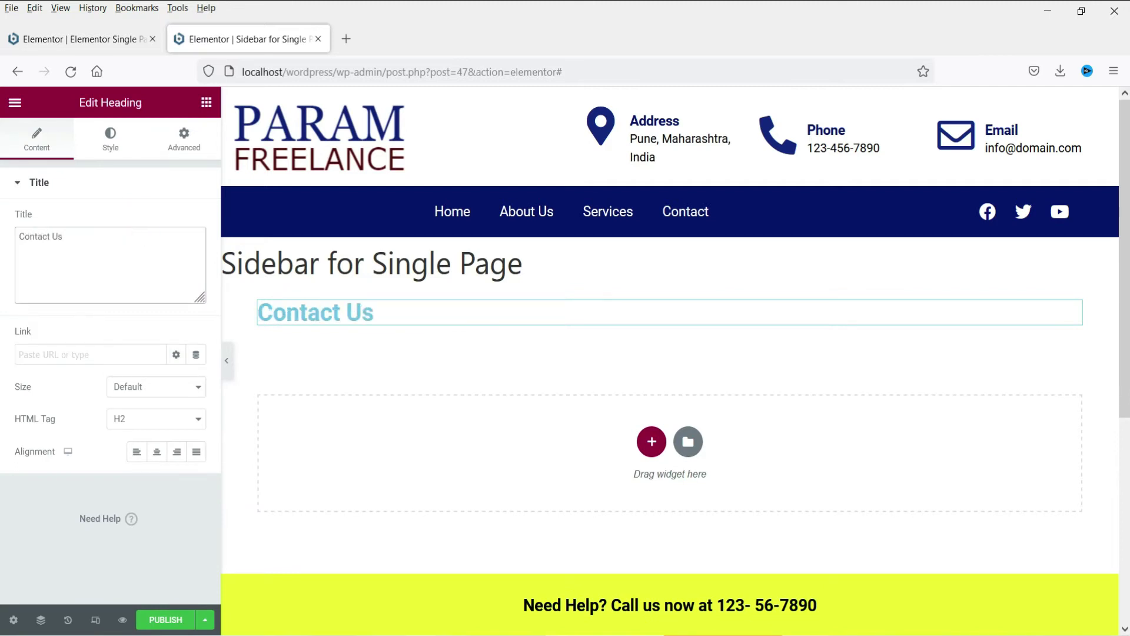
# Set the Contact Us heading's text color to the white global color.
pyautogui.click(105, 147)
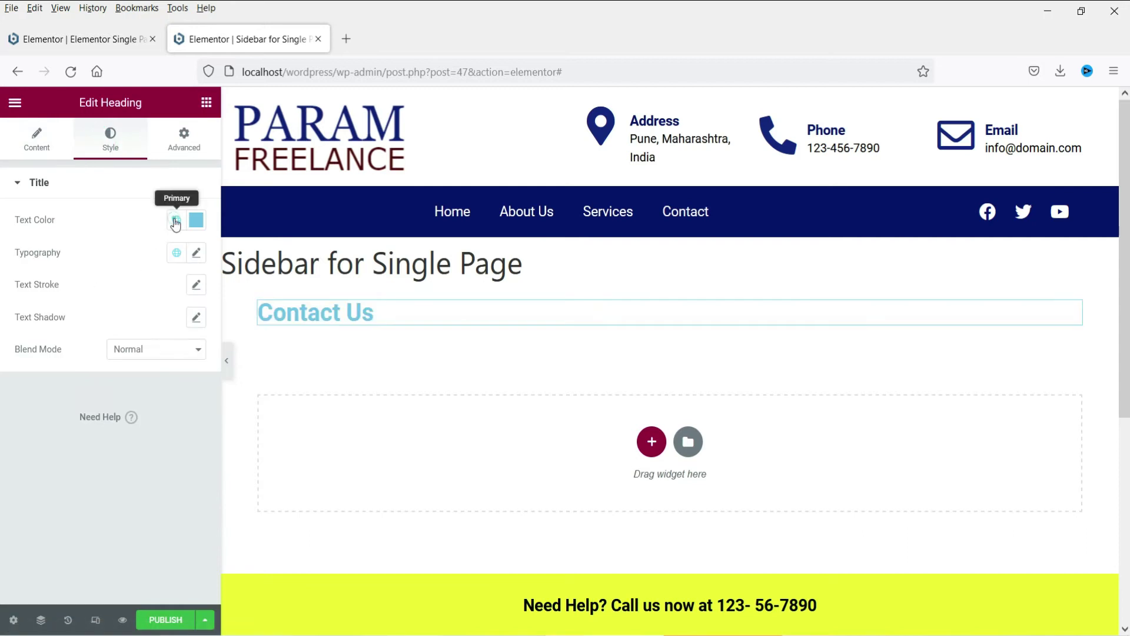
pyautogui.click(175, 222)
pyautogui.click(48, 454)
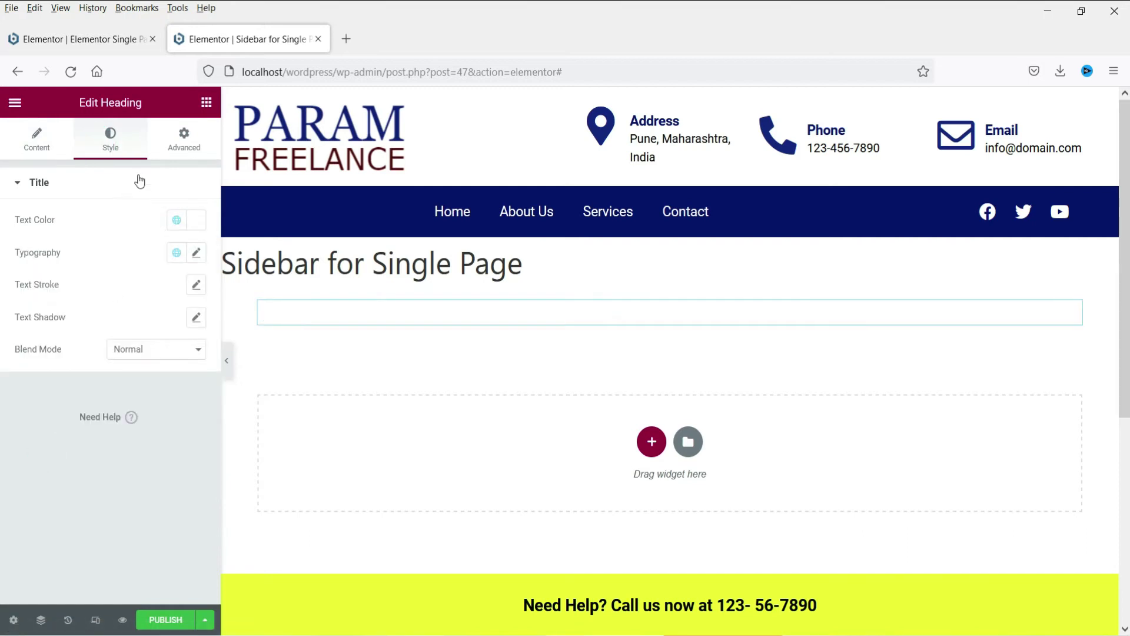
# Give the Contact Us heading a Classic background in the dark navy global color.
pyautogui.click(182, 137)
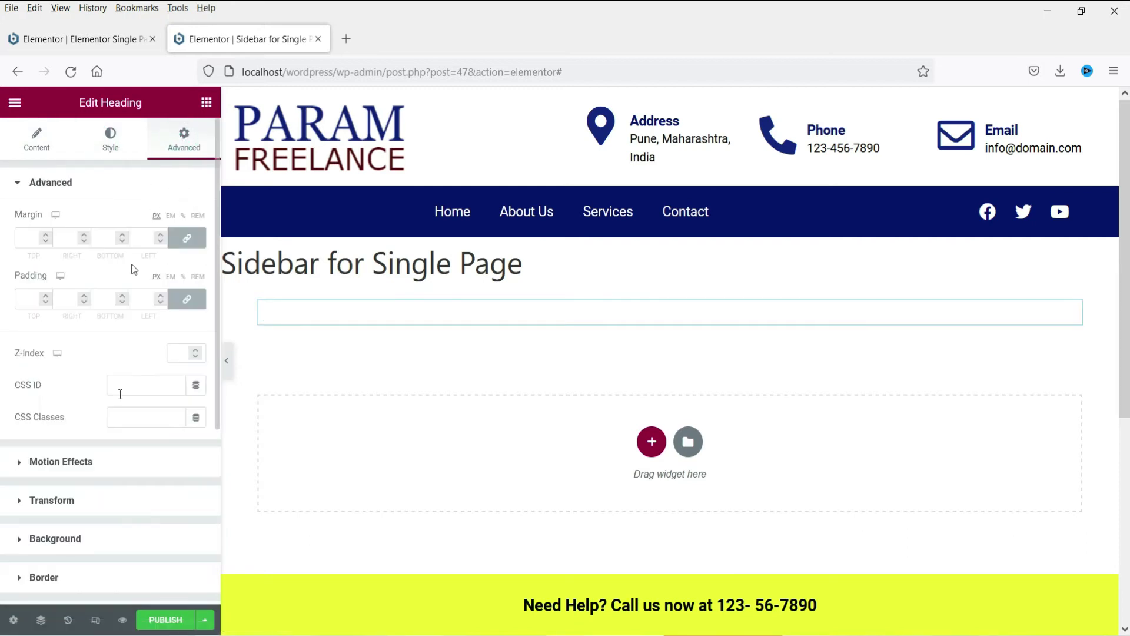
pyautogui.scroll(-4, 121, 412)
pyautogui.scroll(4, 126, 441)
pyautogui.scroll(-3, 131, 369)
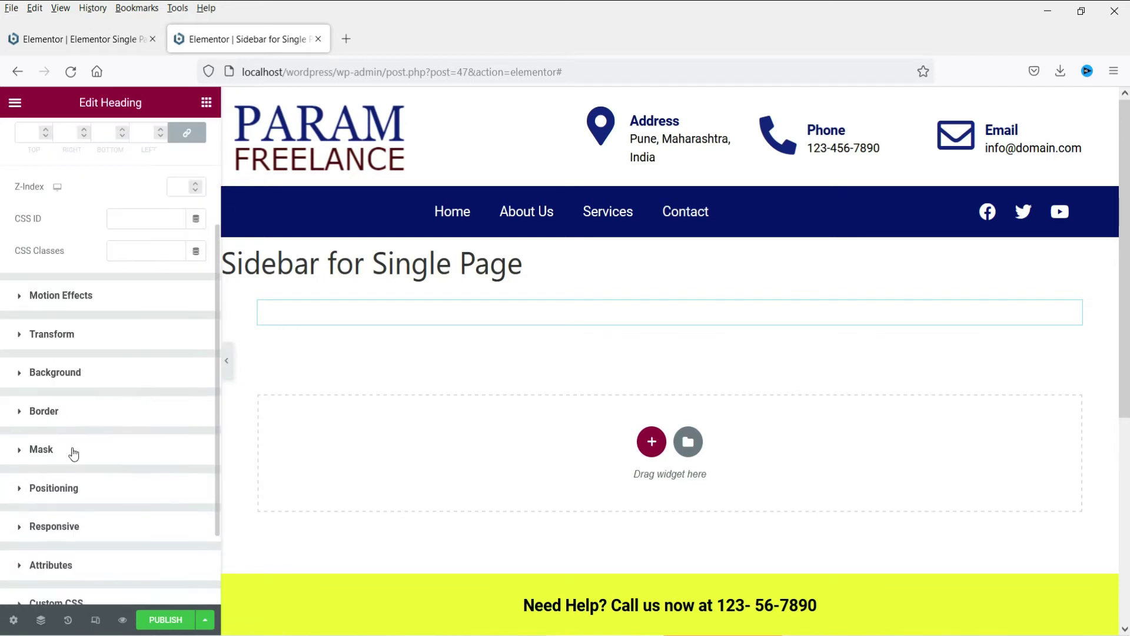
pyautogui.click(71, 376)
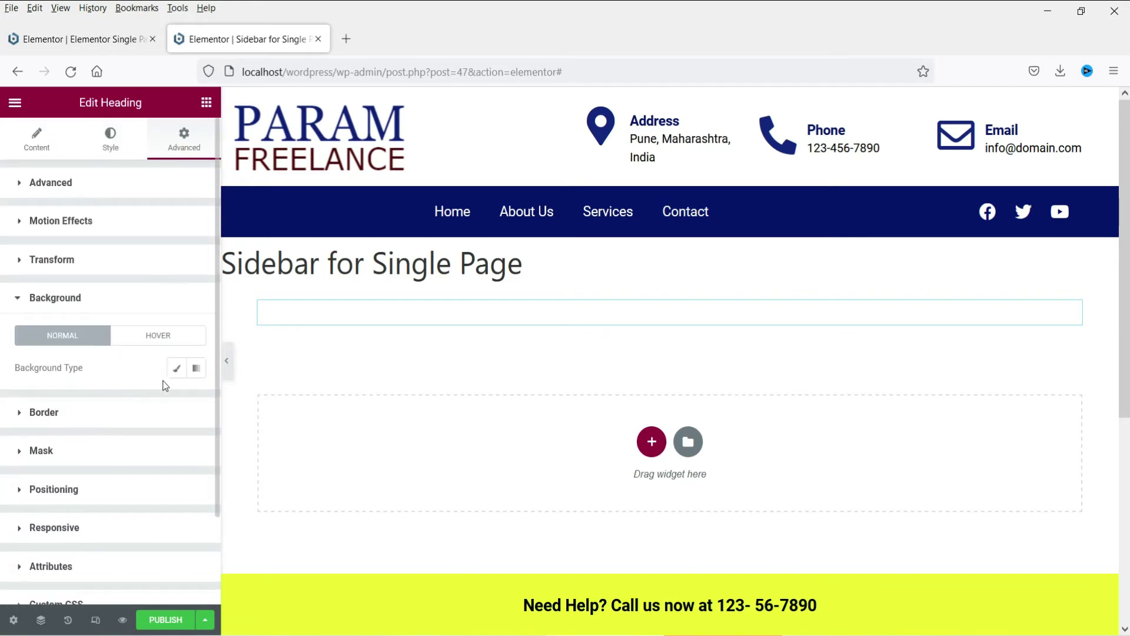
pyautogui.click(176, 368)
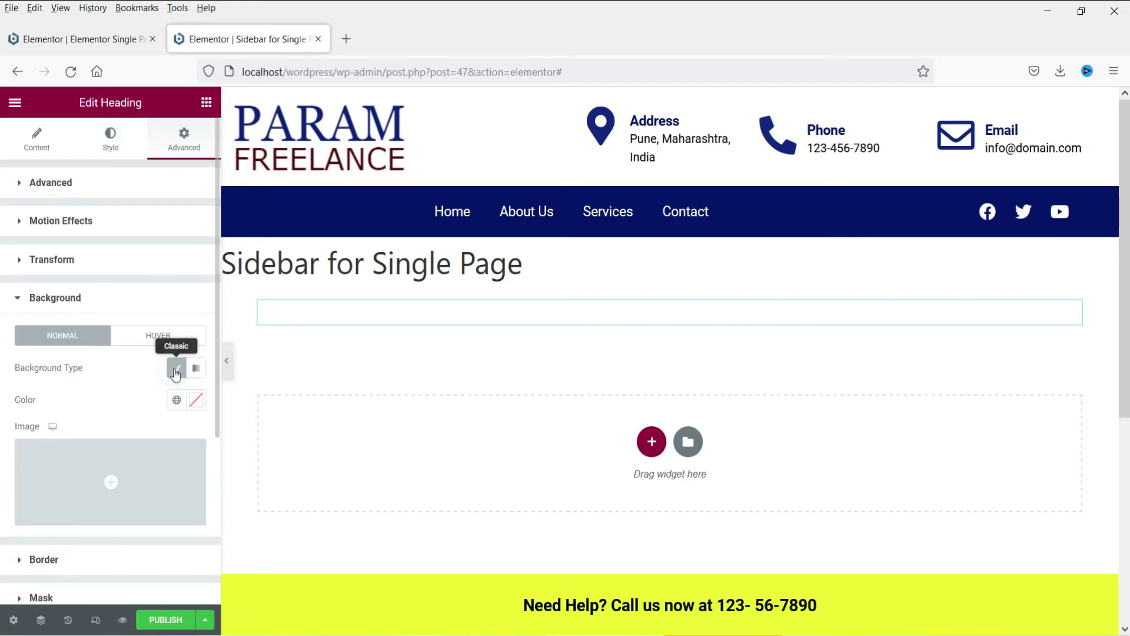
pyautogui.click(176, 400)
pyautogui.click(58, 312)
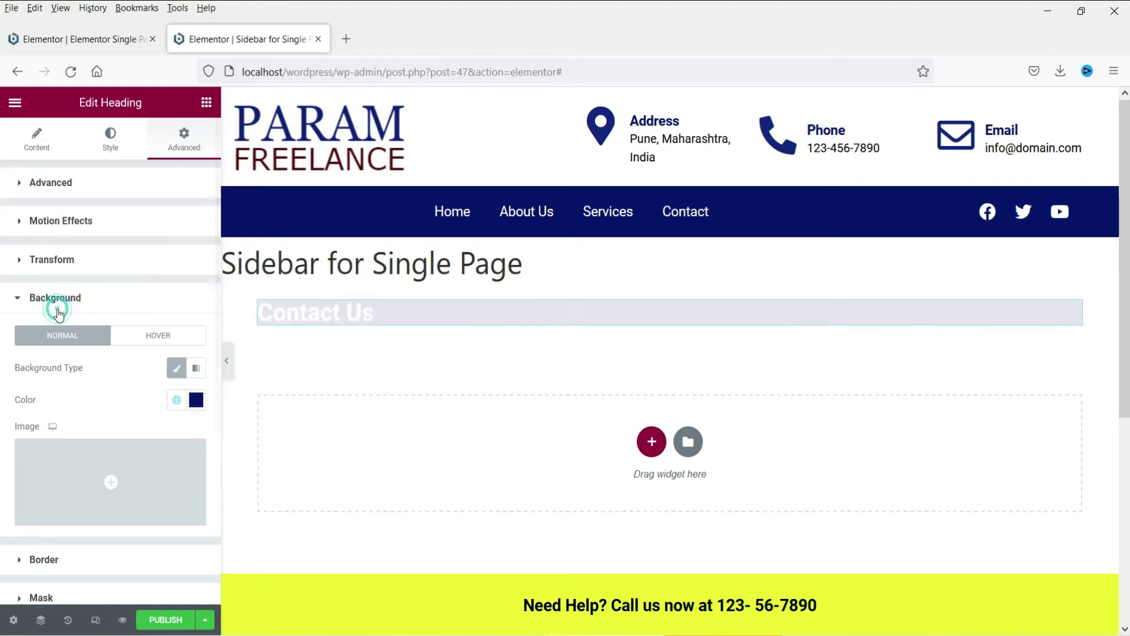
# Set the Contact Us heading's padding to 20 px on all sides and center its text.
pyautogui.click(100, 181)
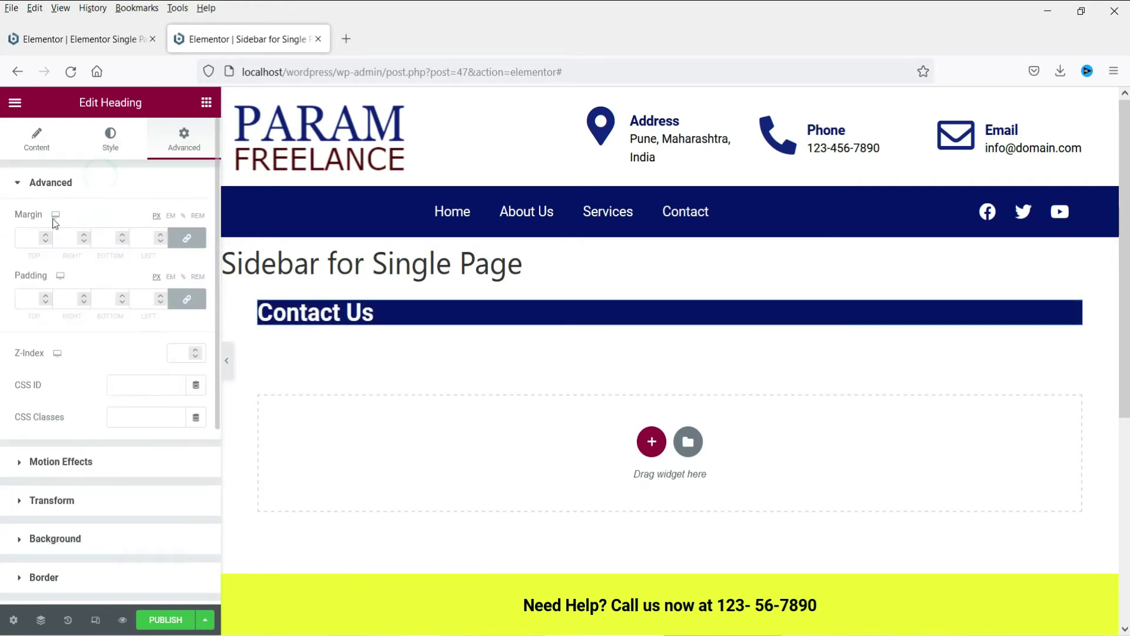
pyautogui.click(34, 297)
pyautogui.write('20')
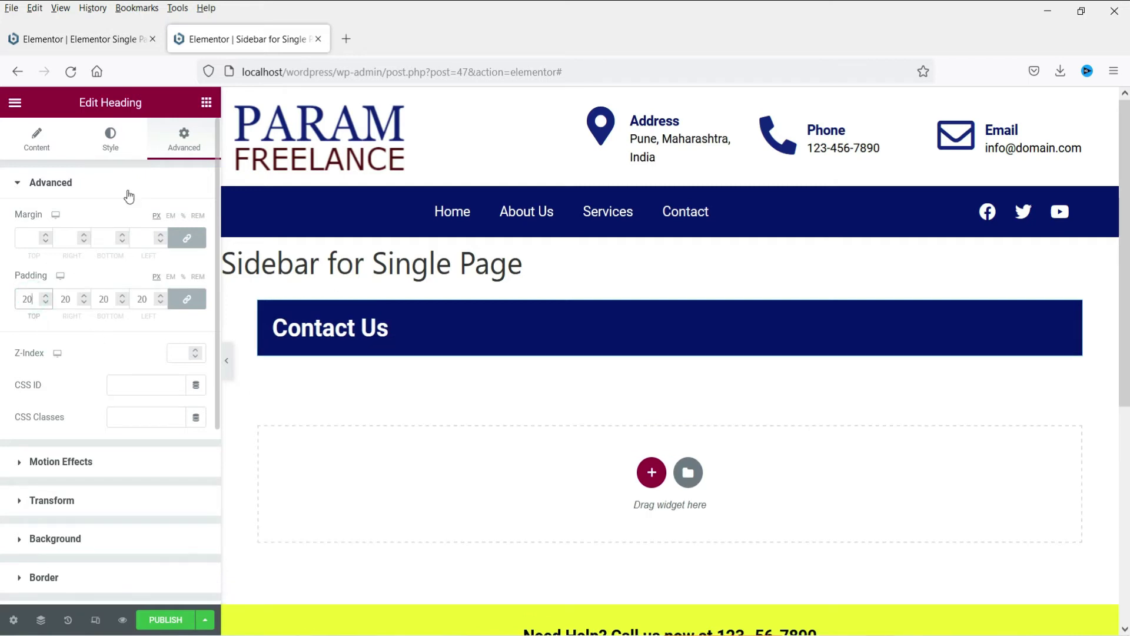
pyautogui.click(37, 141)
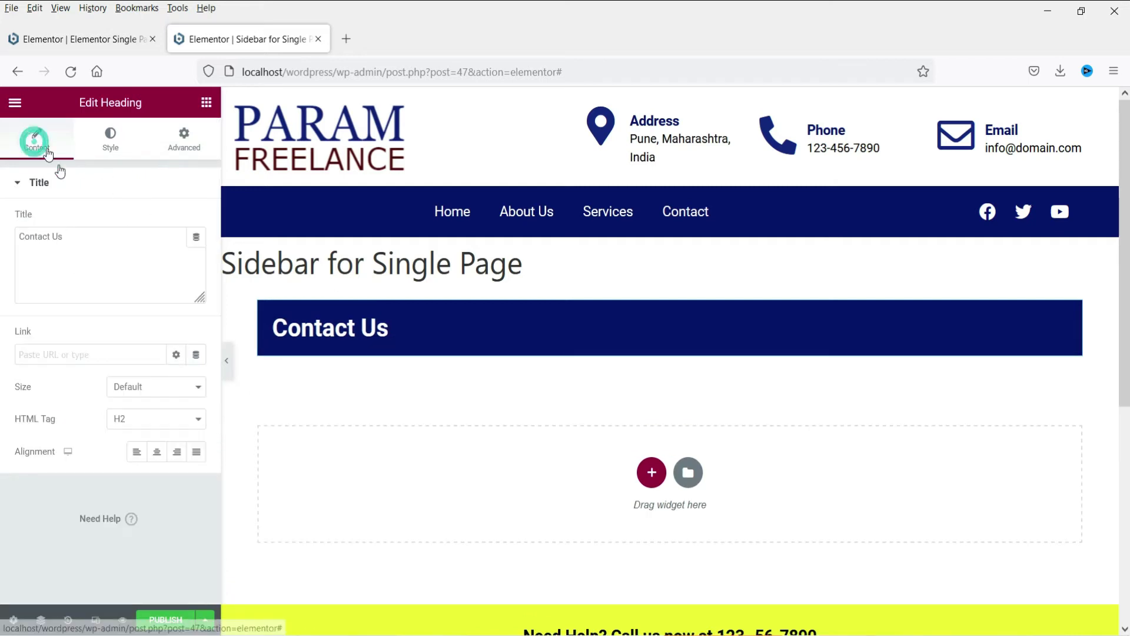
pyautogui.click(159, 459)
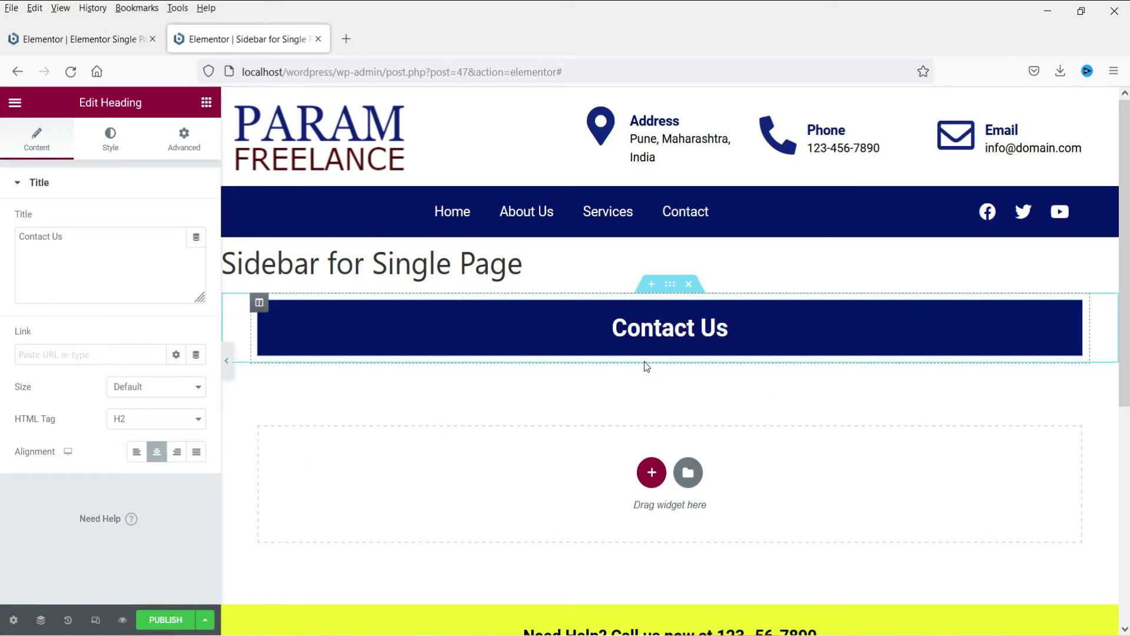
# Find the Form widget and place it directly below the Contact Us heading.
pyautogui.click(206, 102)
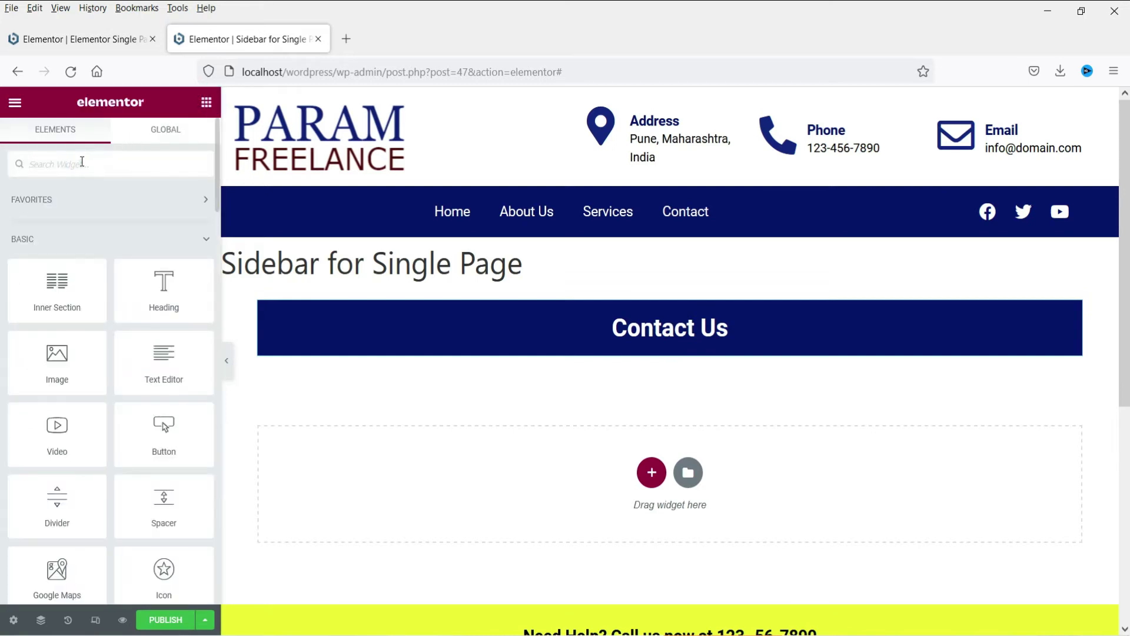
pyautogui.write('form')
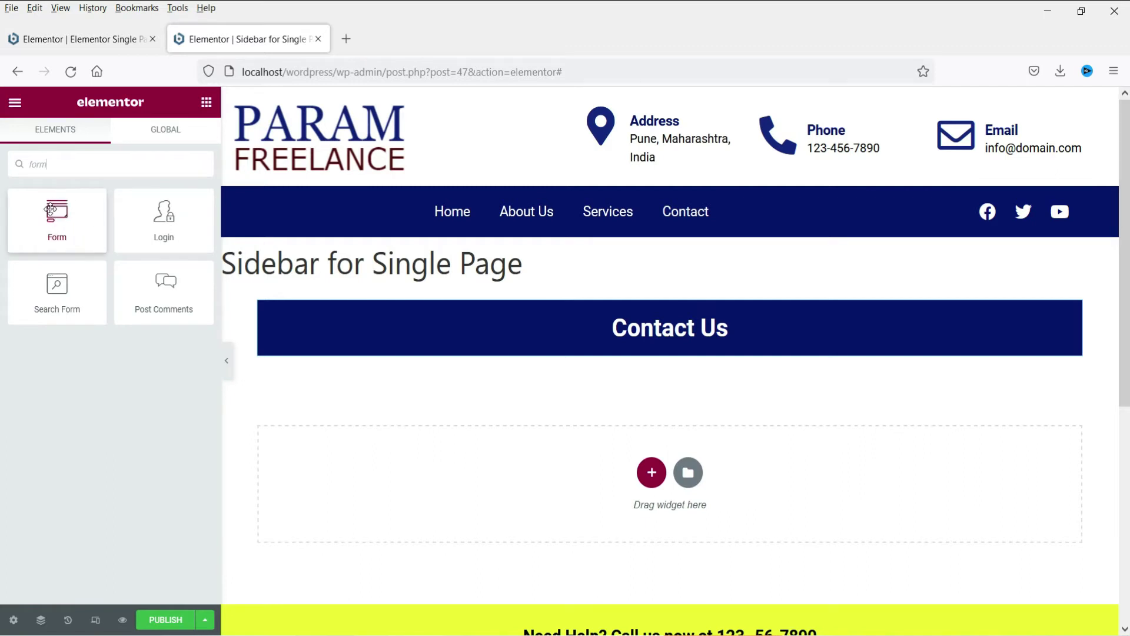
pyautogui.moveTo(57, 221); pyautogui.dragTo(669, 420)
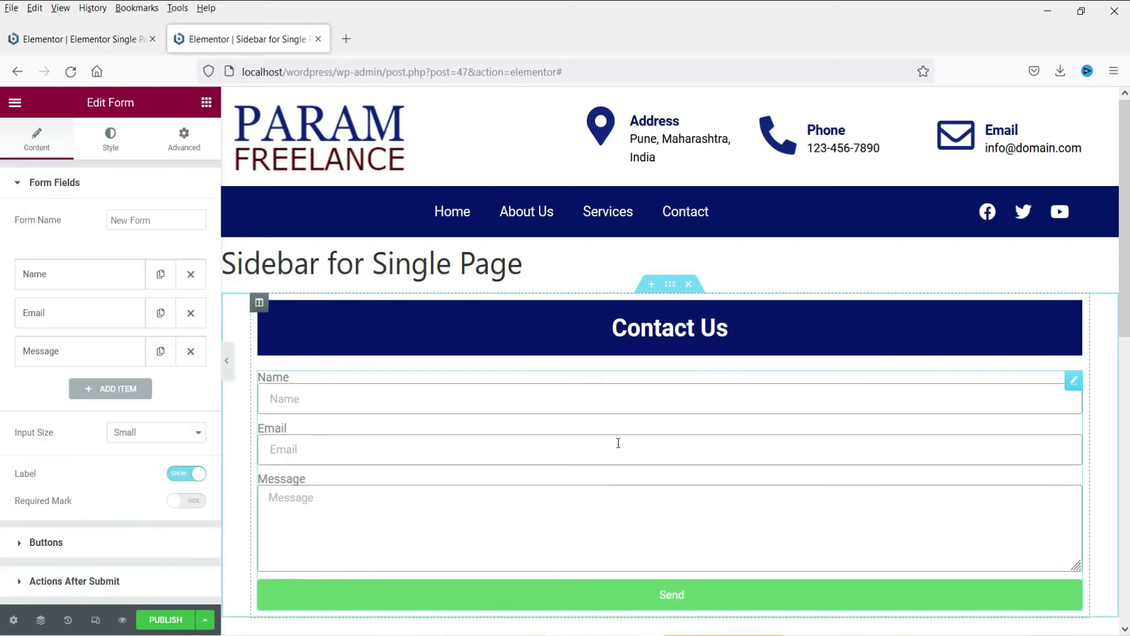
# Duplicate the form's Email field and set the copy's label and placeholder to "Phone".
pyautogui.scroll(-2, 618, 441)
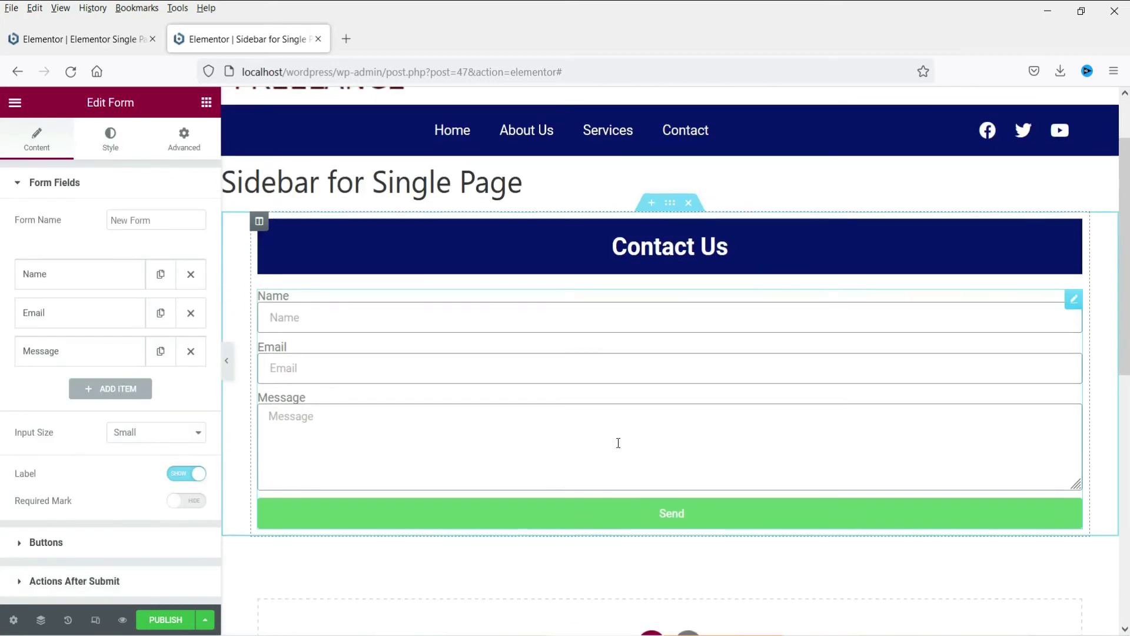
pyautogui.click(160, 316)
pyautogui.click(93, 352)
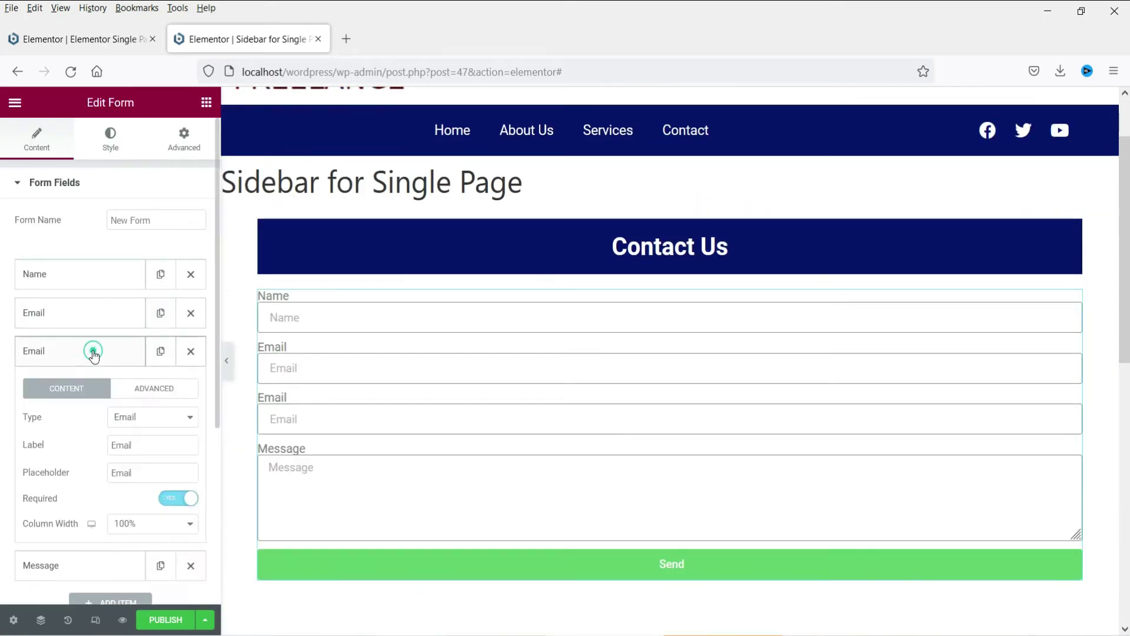
pyautogui.doubleClick(149, 446)
pyautogui.write('Phone')
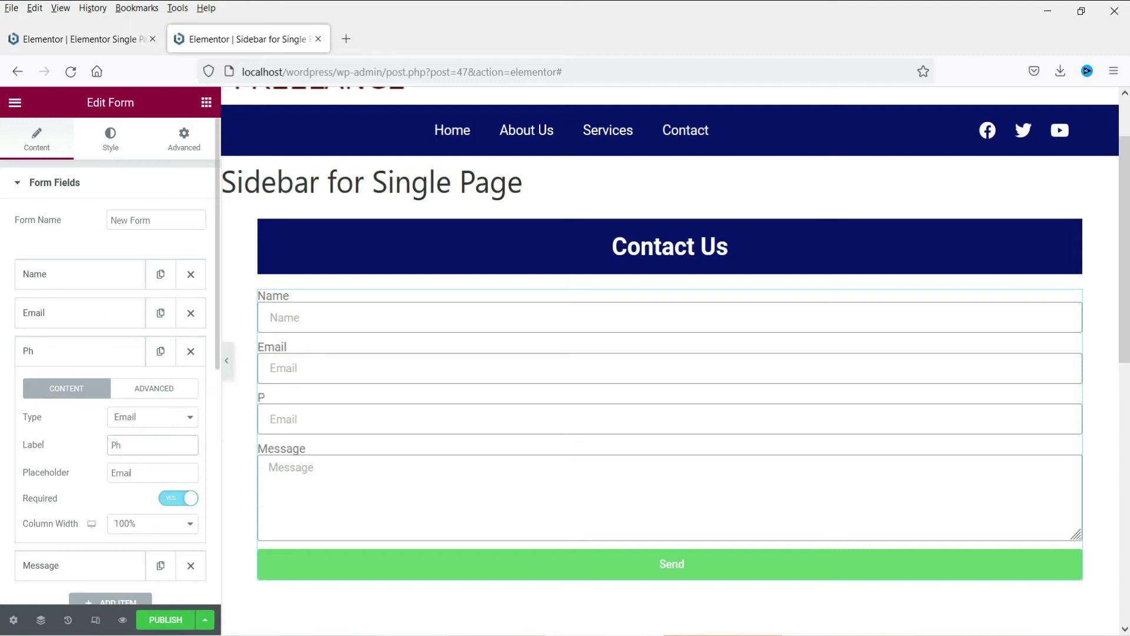
pyautogui.press('Tab')
pyautogui.write('Phone')
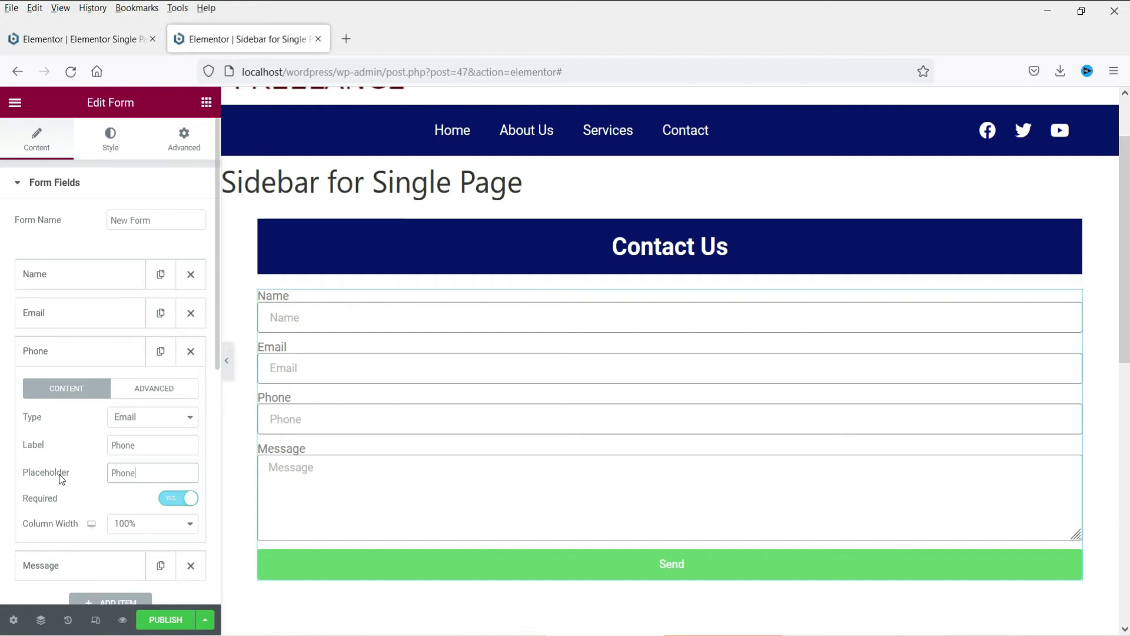
pyautogui.click(66, 353)
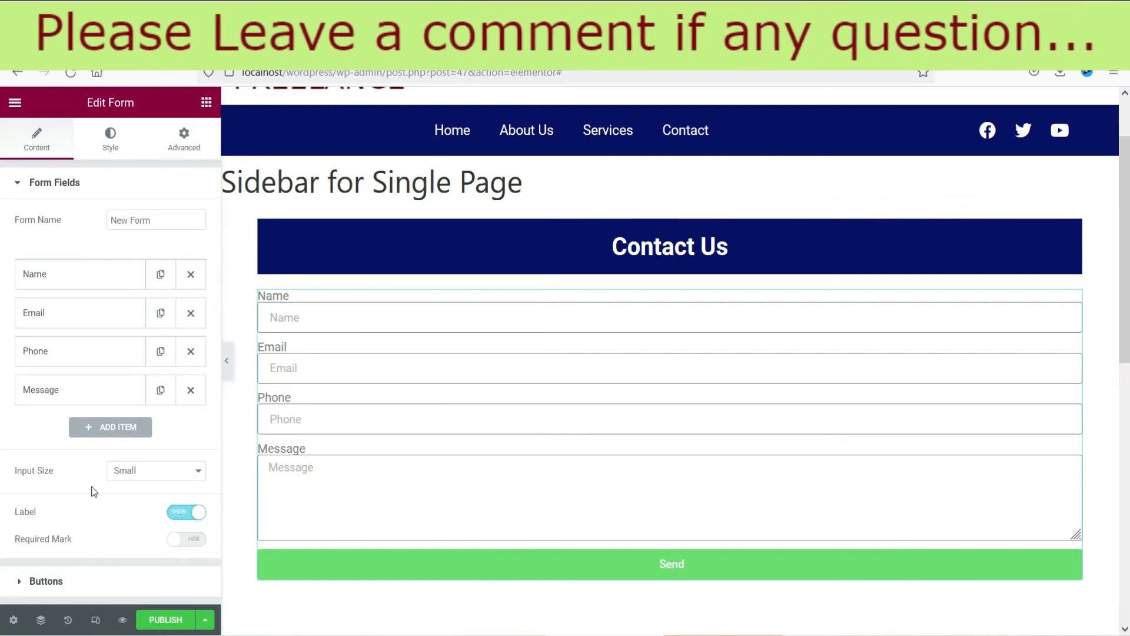
# Hide the field labels of the contact form so only the placeholders show.
pyautogui.click(177, 517)
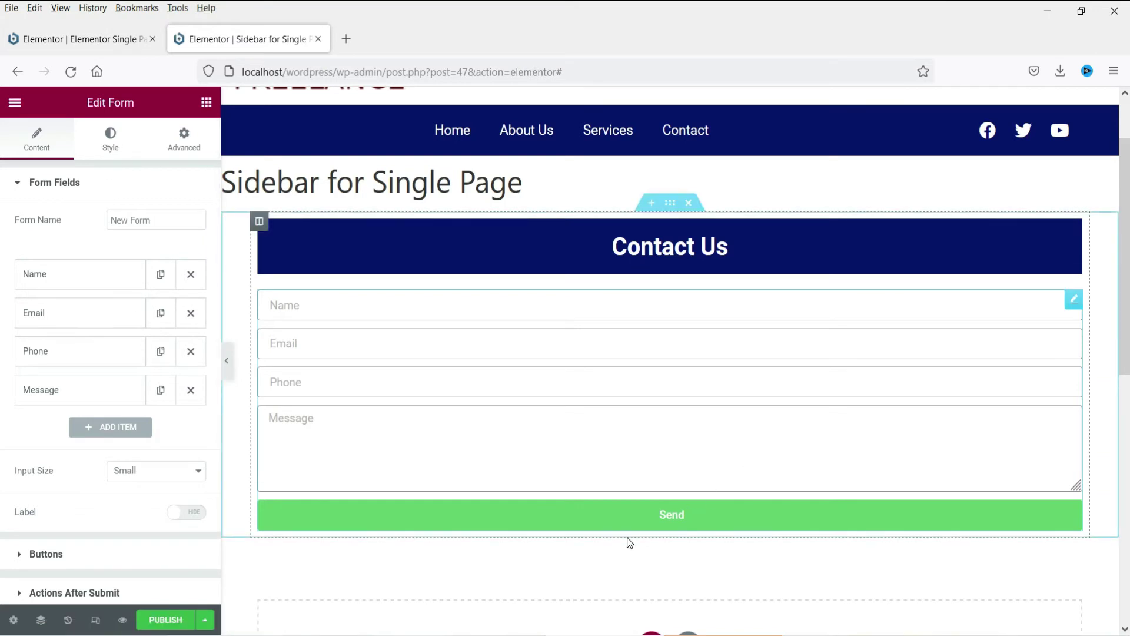
pyautogui.scroll(-2, 124, 295)
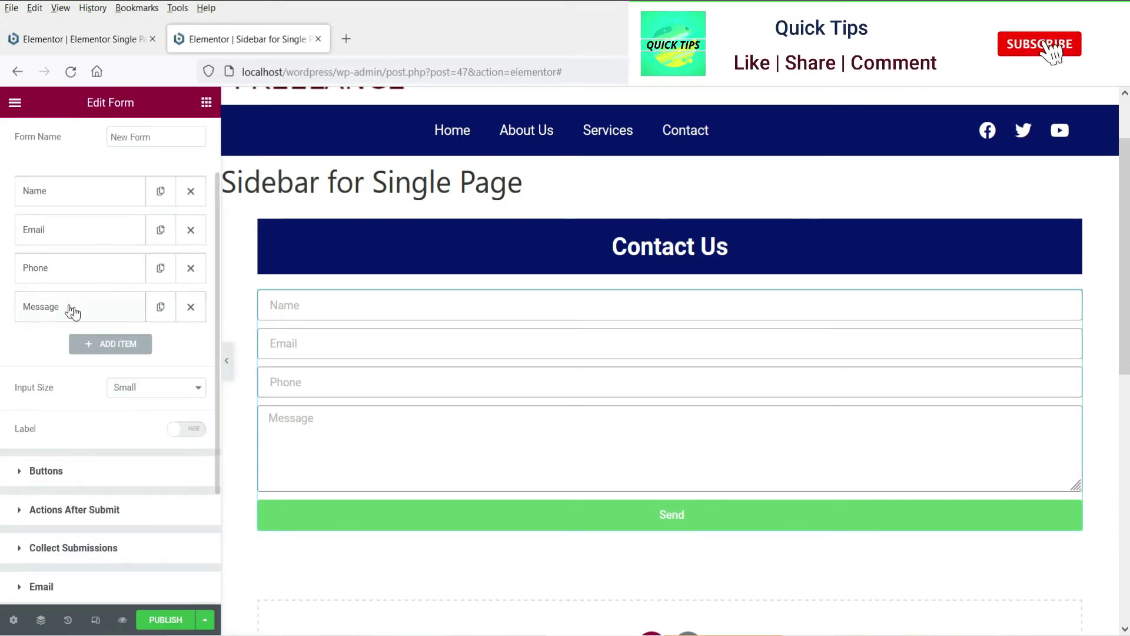
pyautogui.scroll(2, 71, 310)
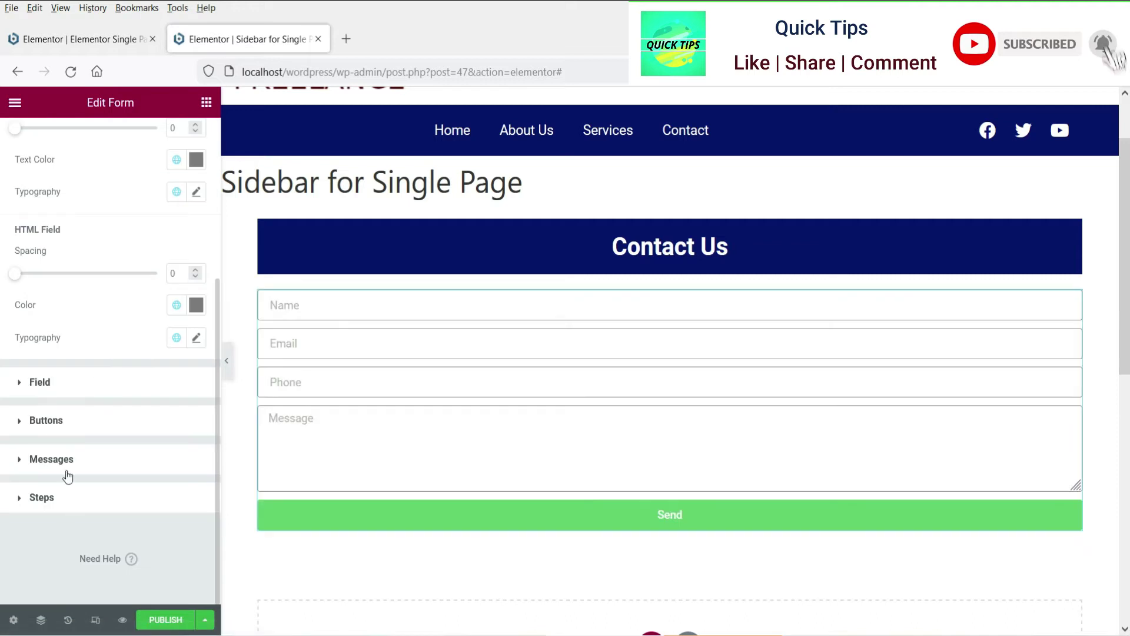
# Set the background color of the contact form's Send button to the global color black.
pyautogui.click(73, 421)
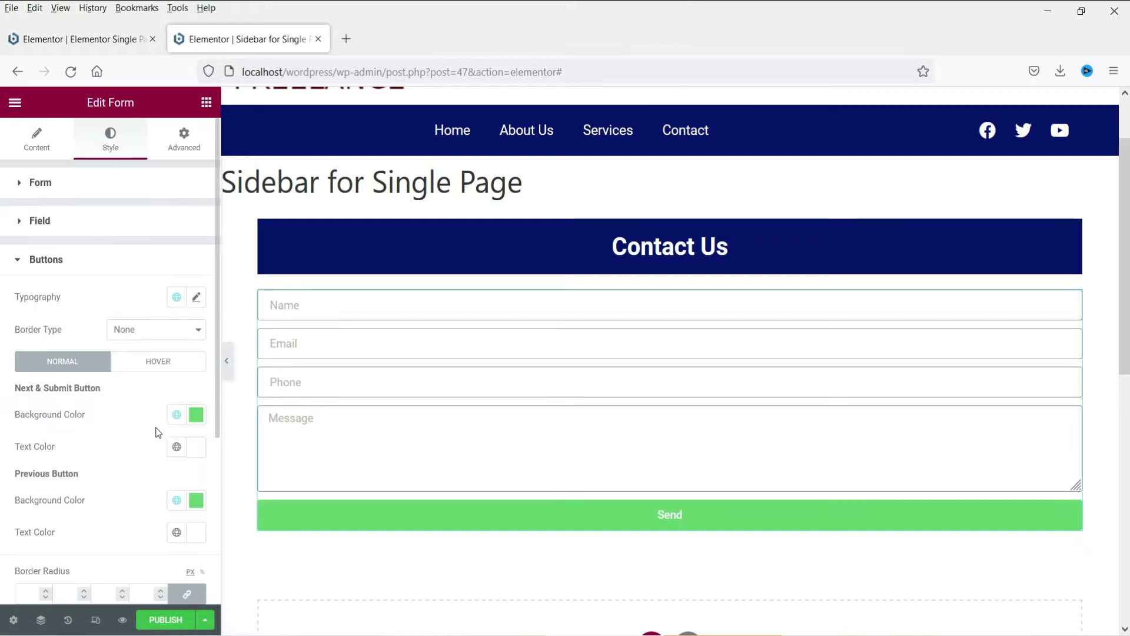
pyautogui.click(176, 415)
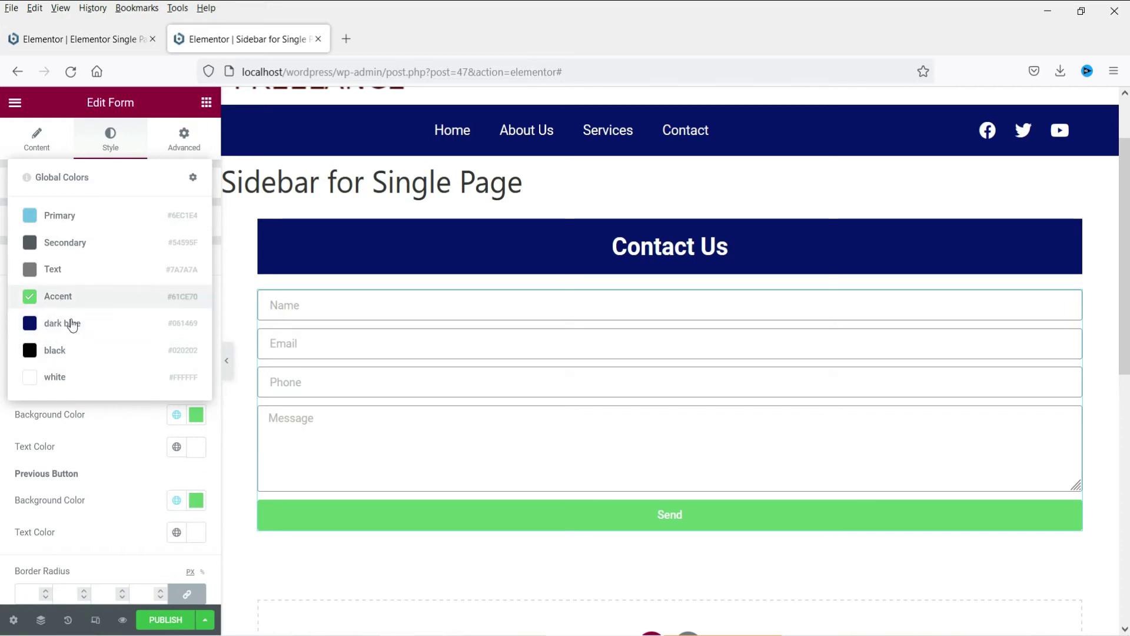
pyautogui.click(69, 355)
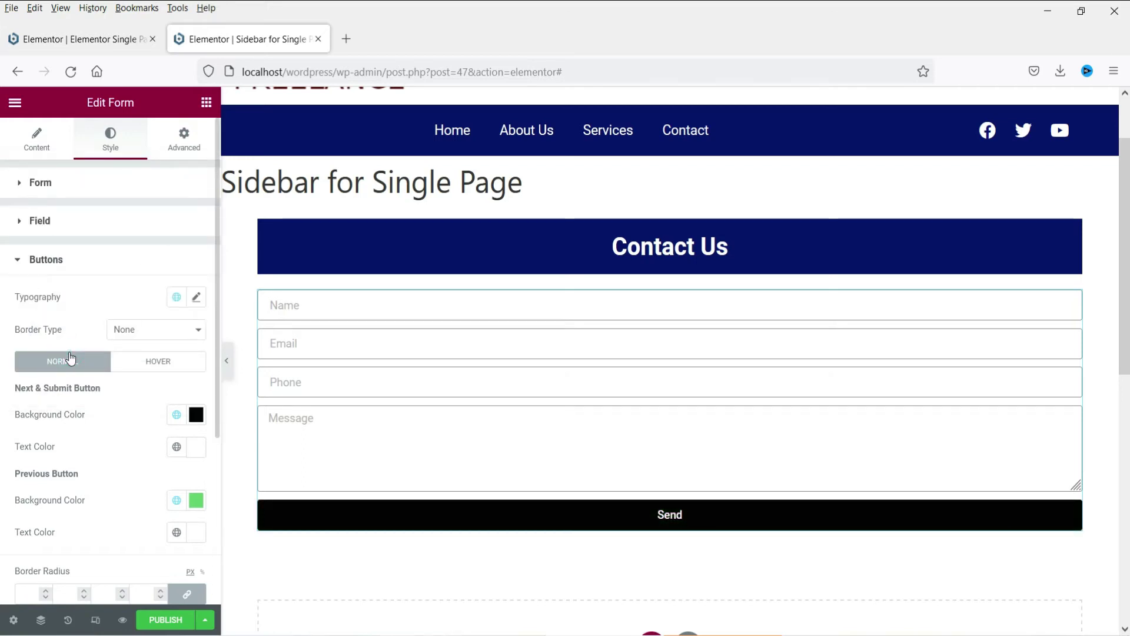
# Duplicate the Contact Us heading, move the copy below the form and change its title to "Services".
pyautogui.scroll(-2, 671, 353)
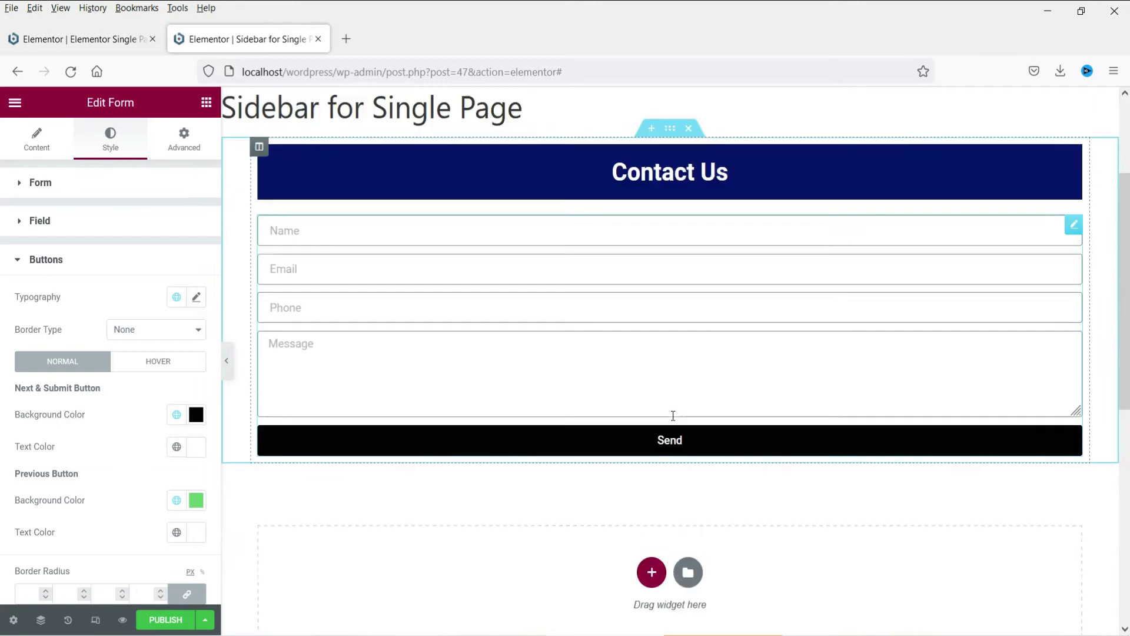
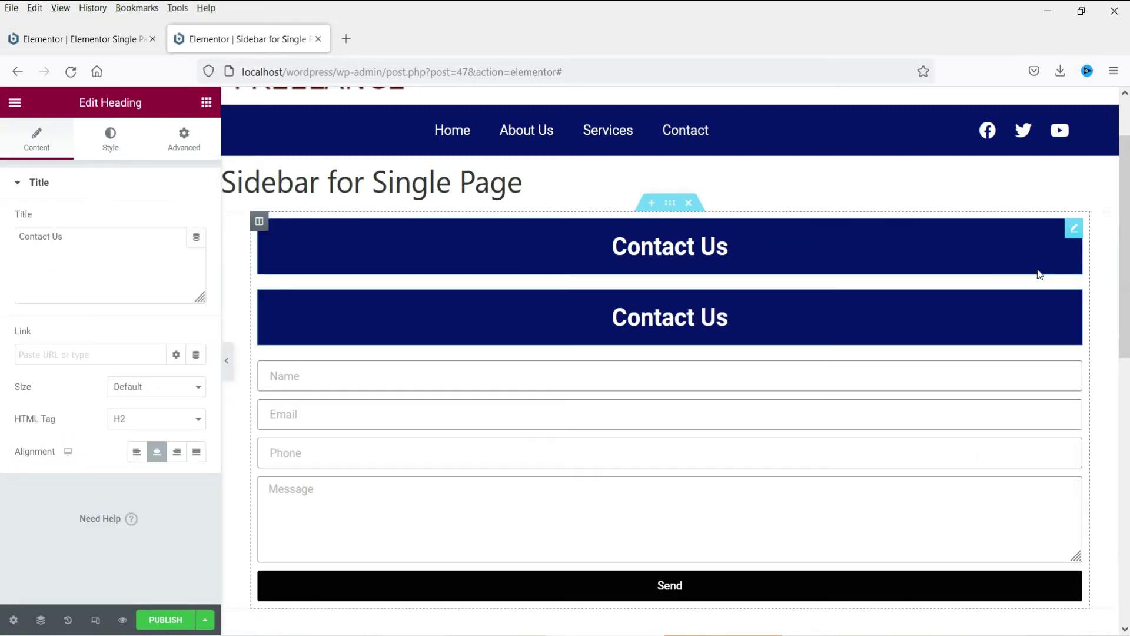
pyautogui.moveTo(1072, 219); pyautogui.dragTo(862, 415)
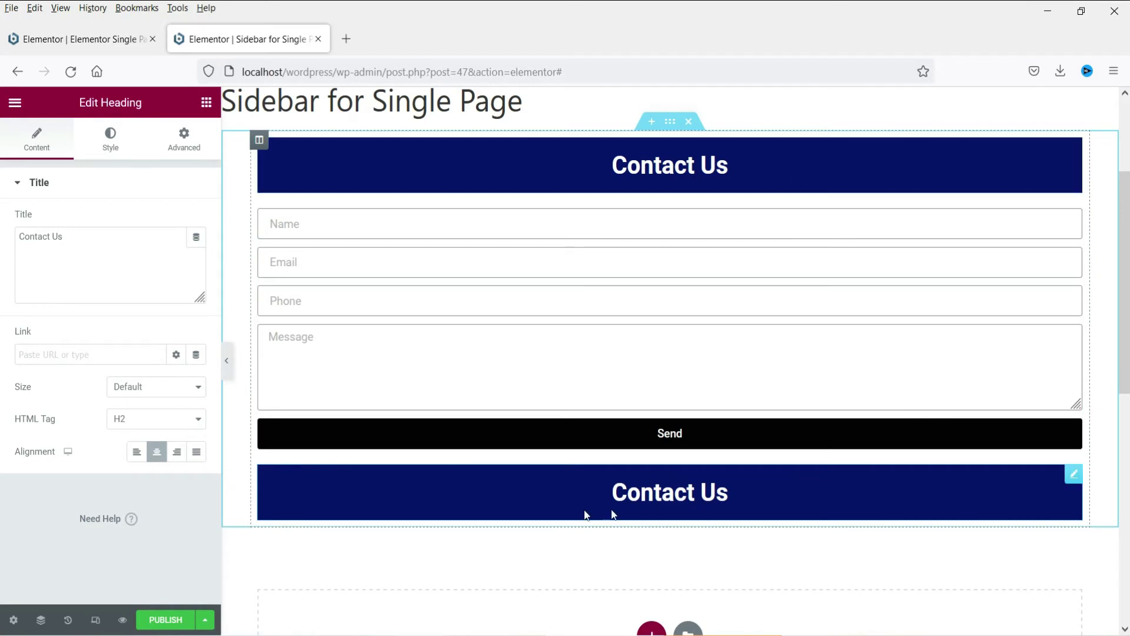
pyautogui.tripleClick(106, 254)
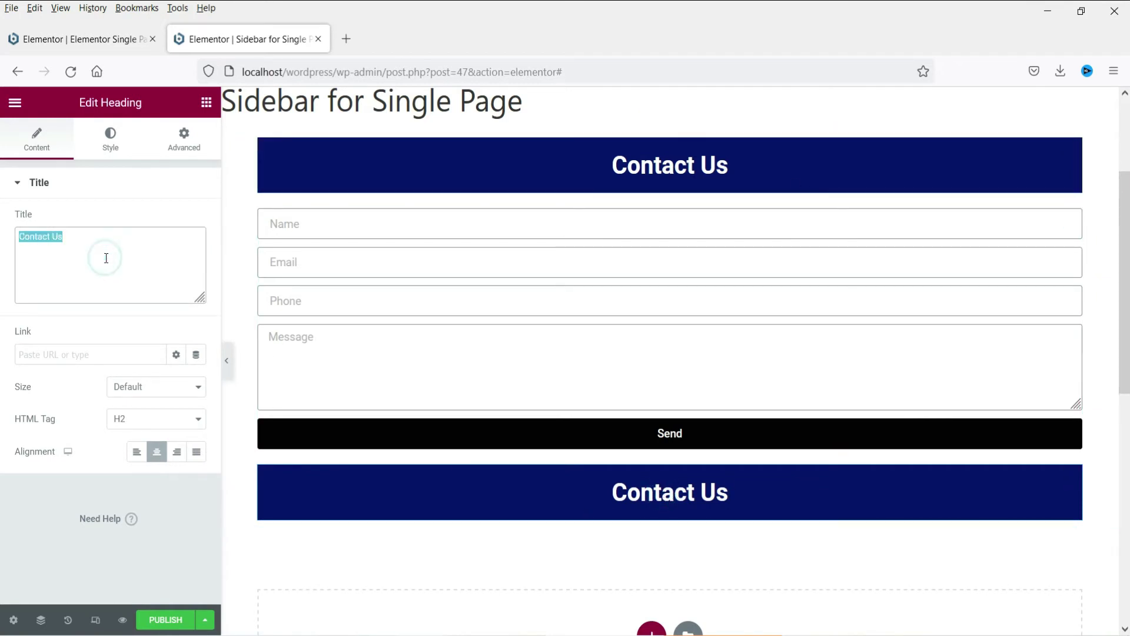
pyautogui.write('Gallery')
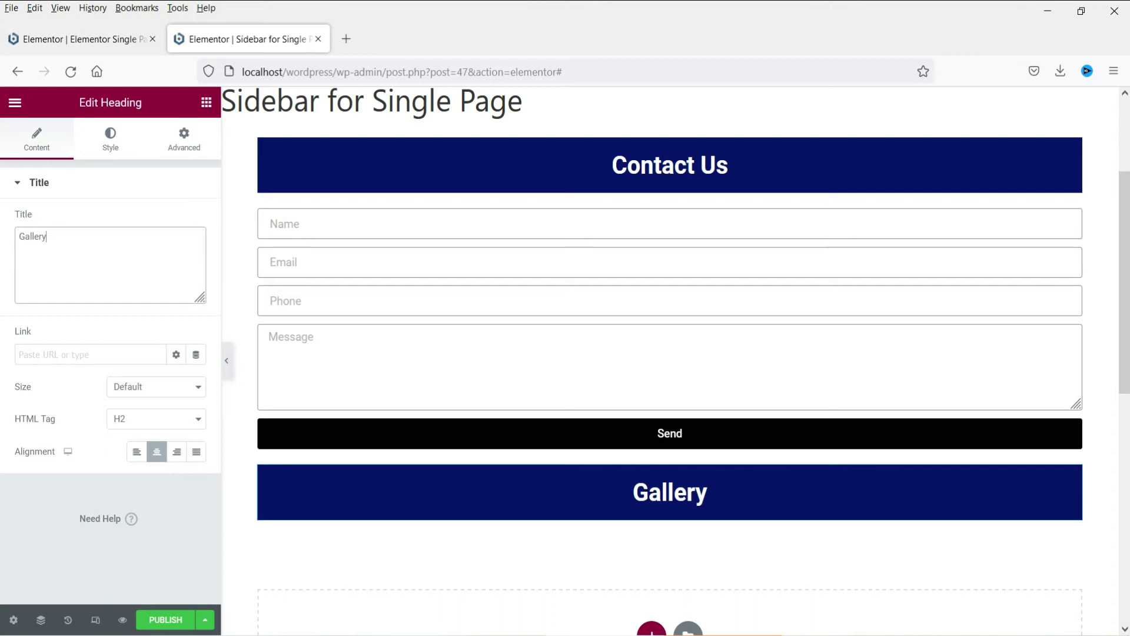
pyautogui.tripleClick(76, 245)
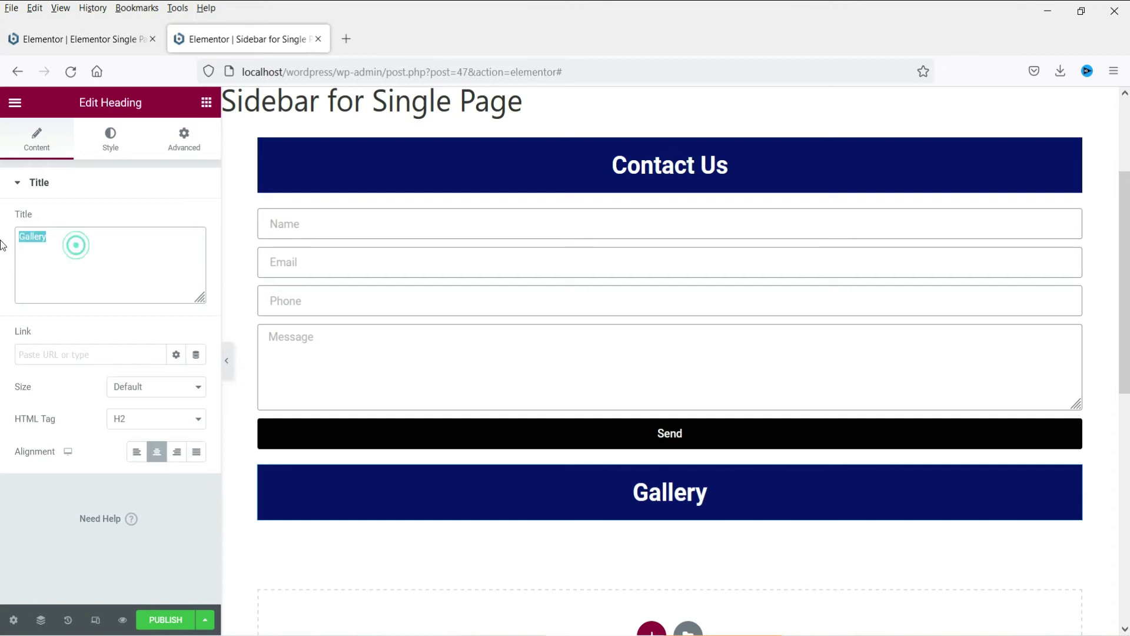
pyautogui.write('Ser')
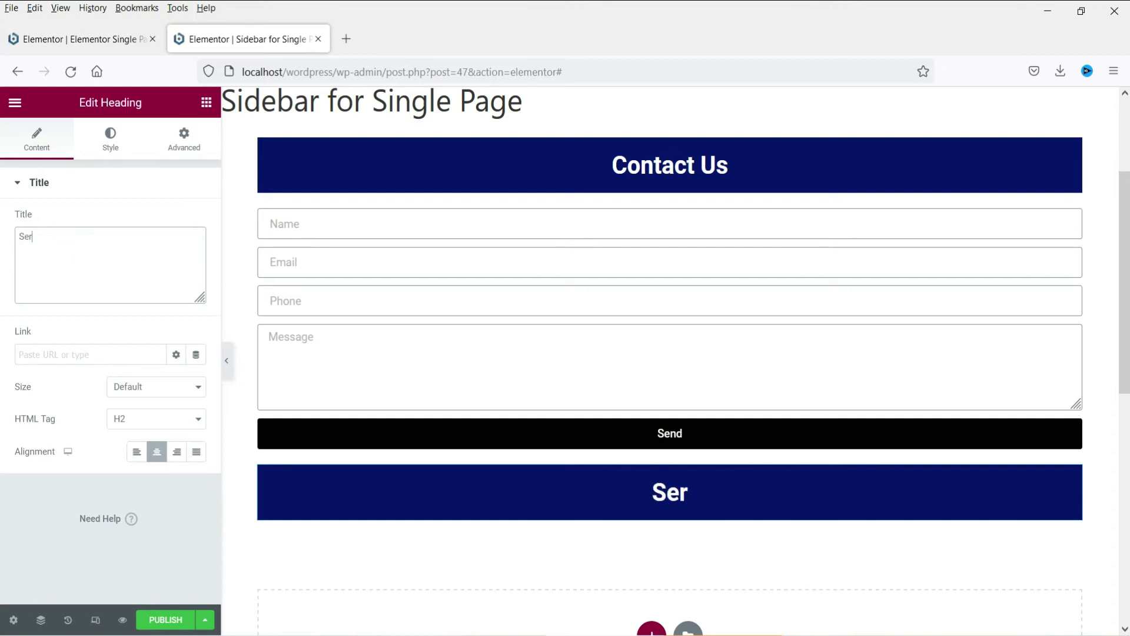
pyautogui.write('vices')
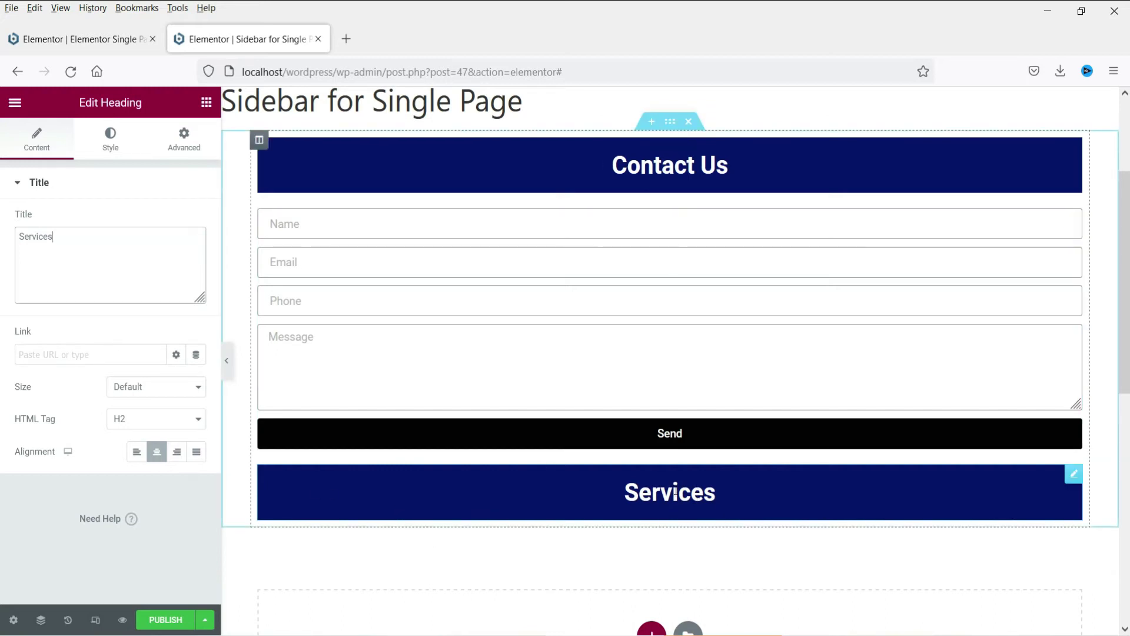
# Find the Icon List widget and place it directly below the Services heading.
pyautogui.click(205, 103)
pyautogui.click(82, 160)
pyautogui.write('icon')
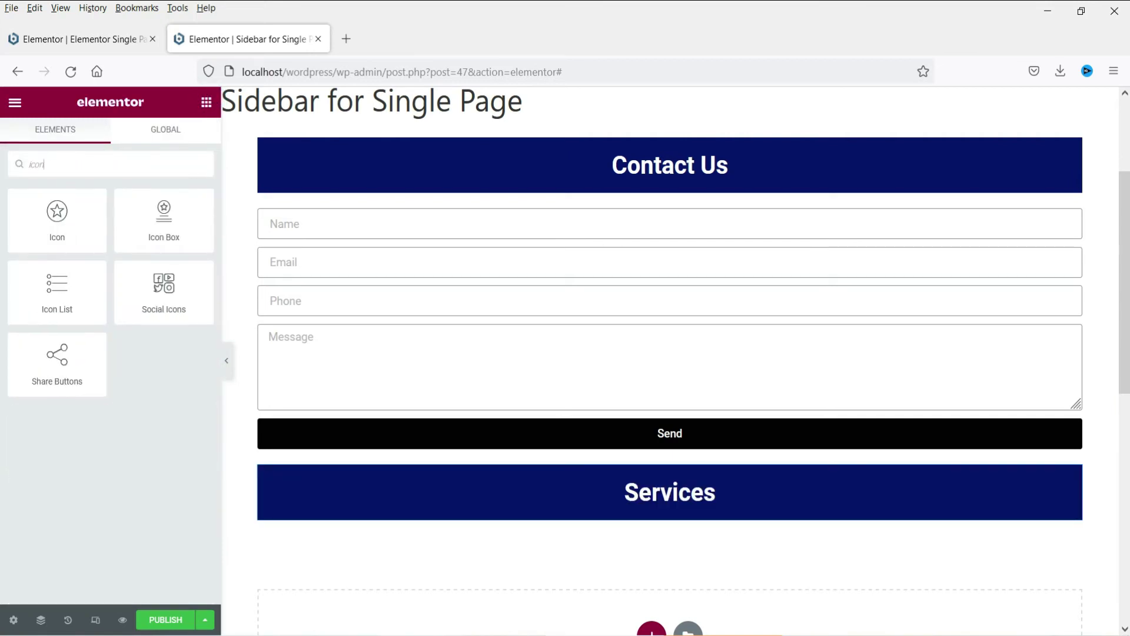
pyautogui.moveTo(44, 294); pyautogui.dragTo(583, 514)
pyautogui.scroll(-3, 598, 409)
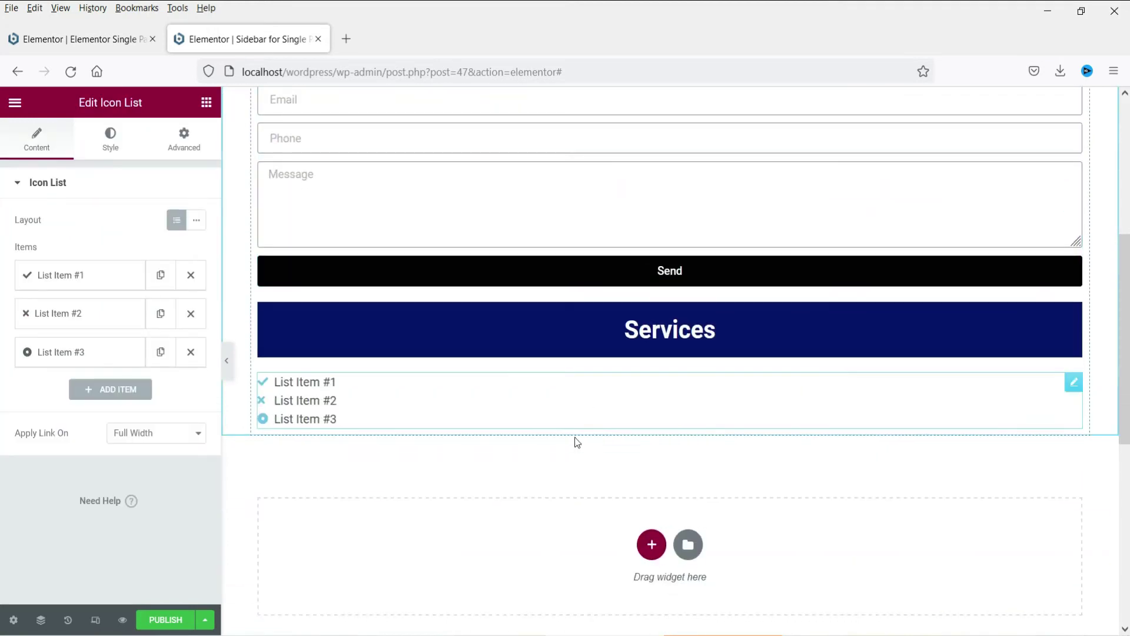
# Give the first list item the outlined Dot circle icon and the text "Website Design".
pyautogui.click(92, 275)
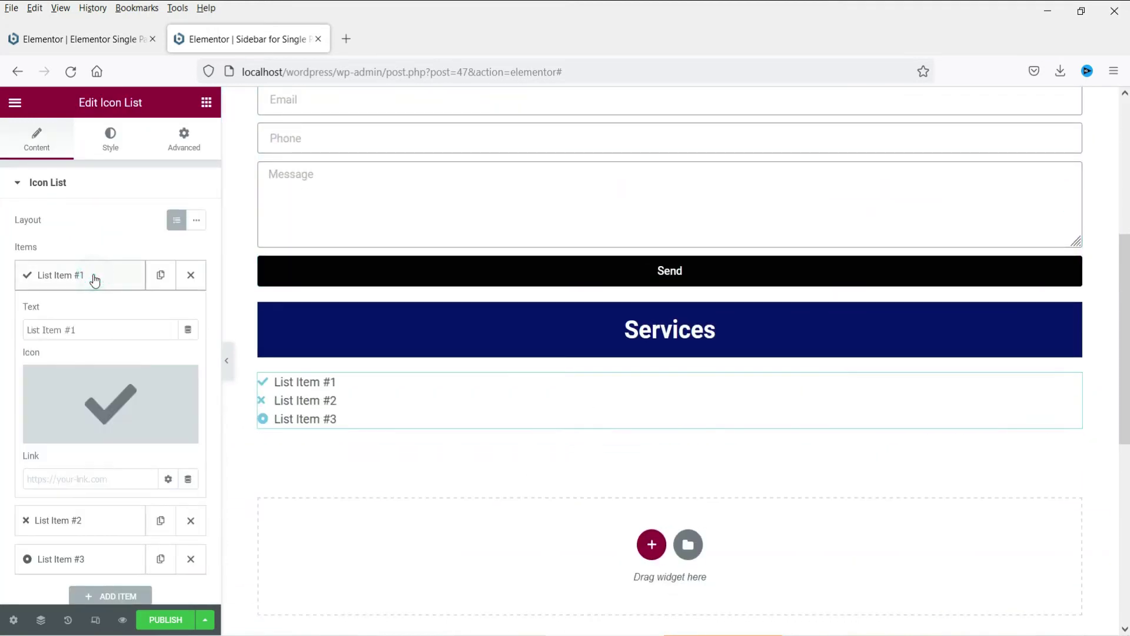
pyautogui.click(84, 400)
pyautogui.click(439, 165)
pyautogui.write('dot')
pyautogui.click(526, 270)
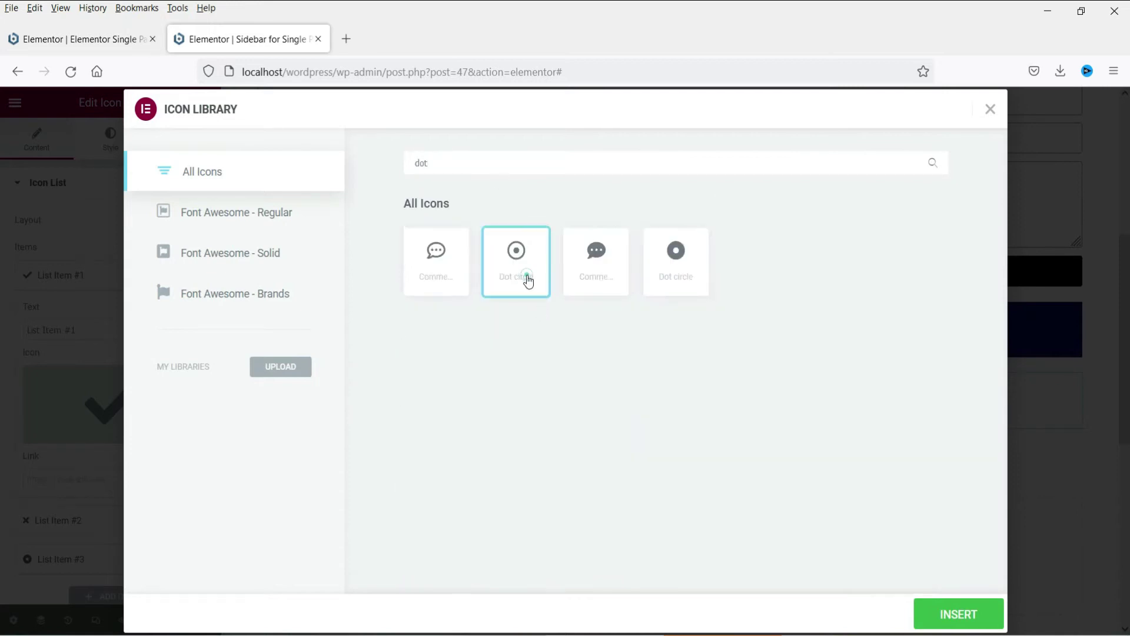
pyautogui.click(936, 612)
pyautogui.click(117, 330)
pyautogui.tripleClick(115, 328)
pyautogui.write('Website Design')
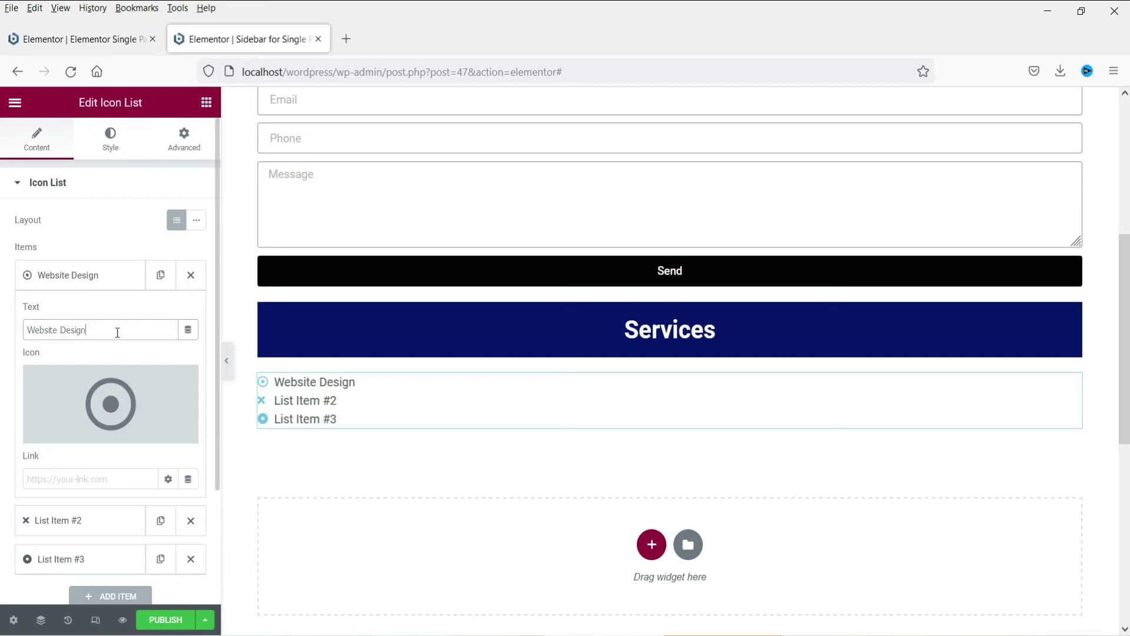
pyautogui.click(69, 283)
# Delete the other two default list items, then duplicate the Website Design item and rename the copy "Logo Design".
pyautogui.click(190, 314)
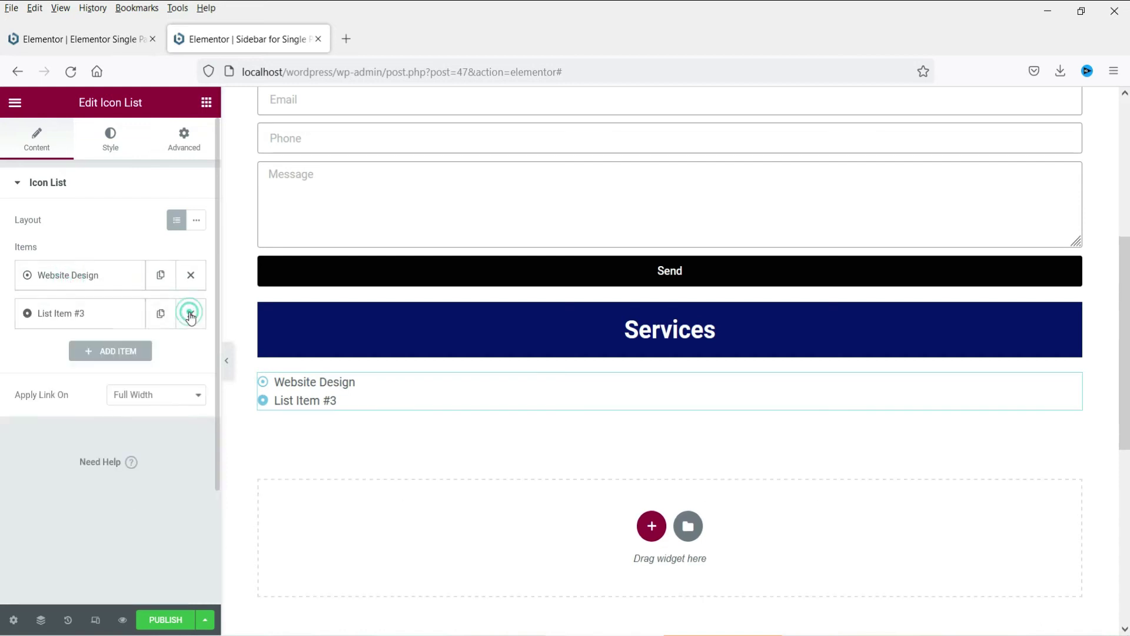
pyautogui.click(190, 314)
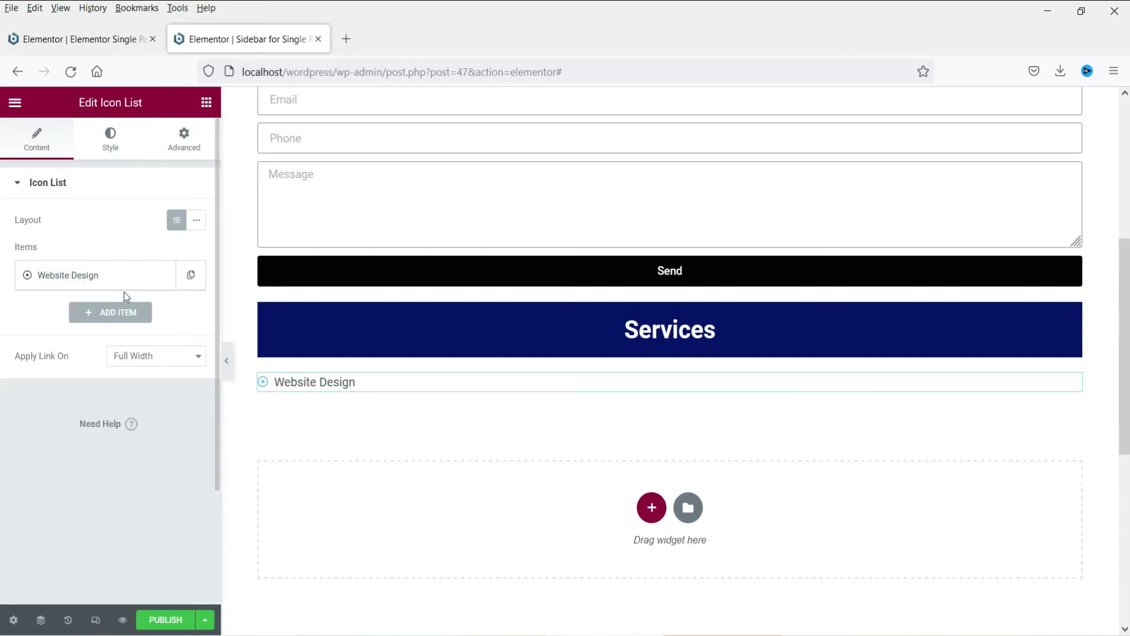
pyautogui.click(192, 276)
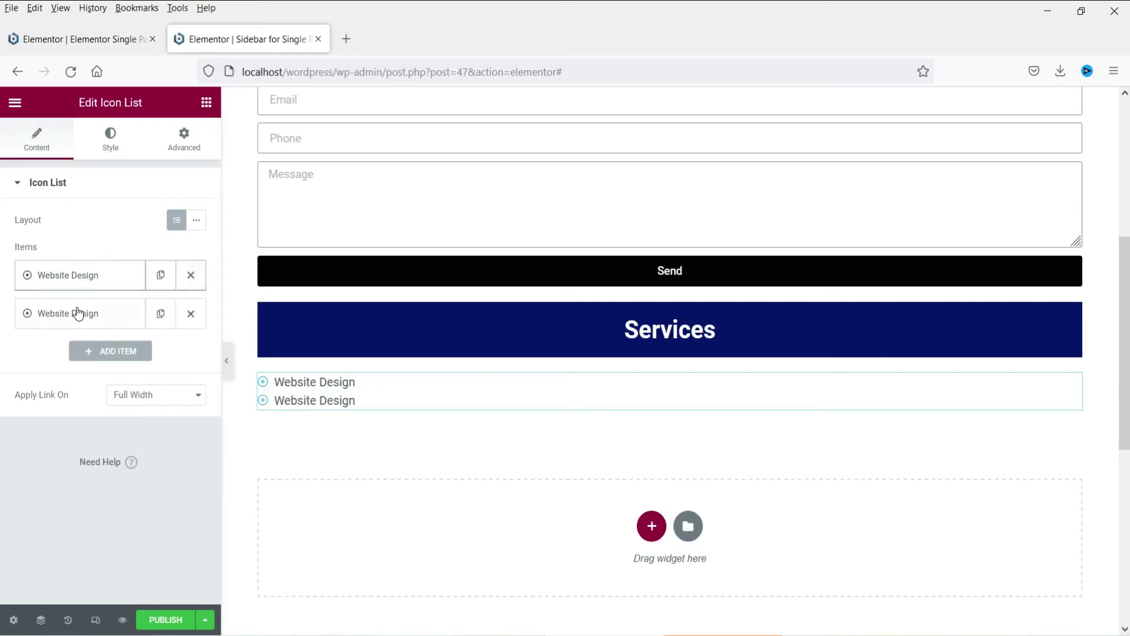
pyautogui.click(75, 311)
pyautogui.tripleClick(114, 365)
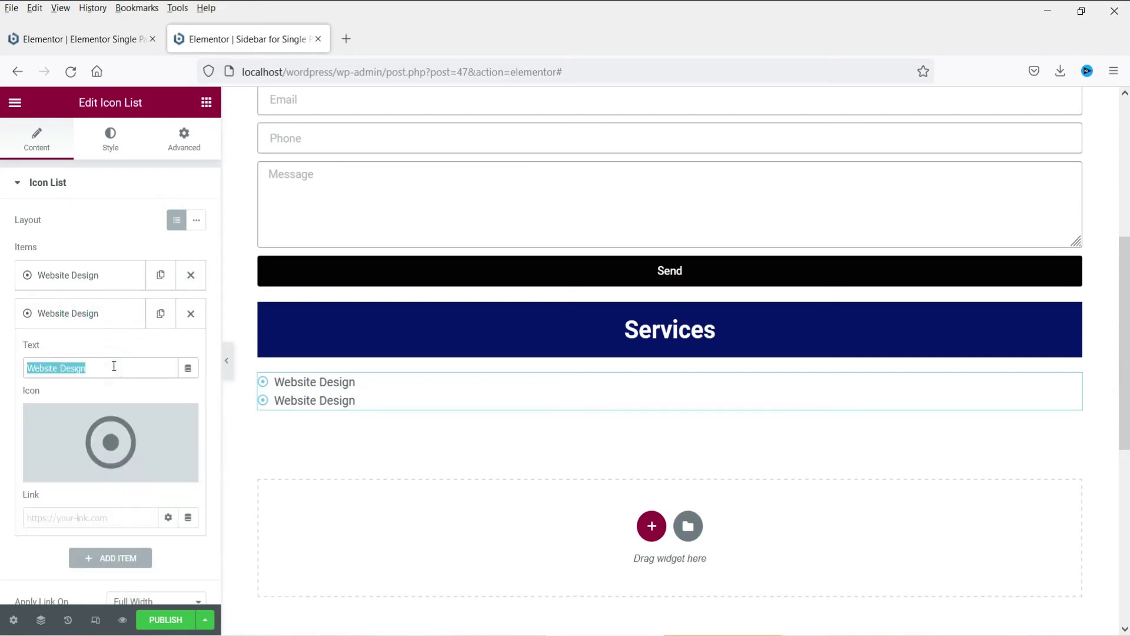
pyautogui.write('Logo Design')
pyautogui.click(92, 316)
# Duplicate the Logo Design list item and change the copy's text to "SEO".
pyautogui.click(160, 313)
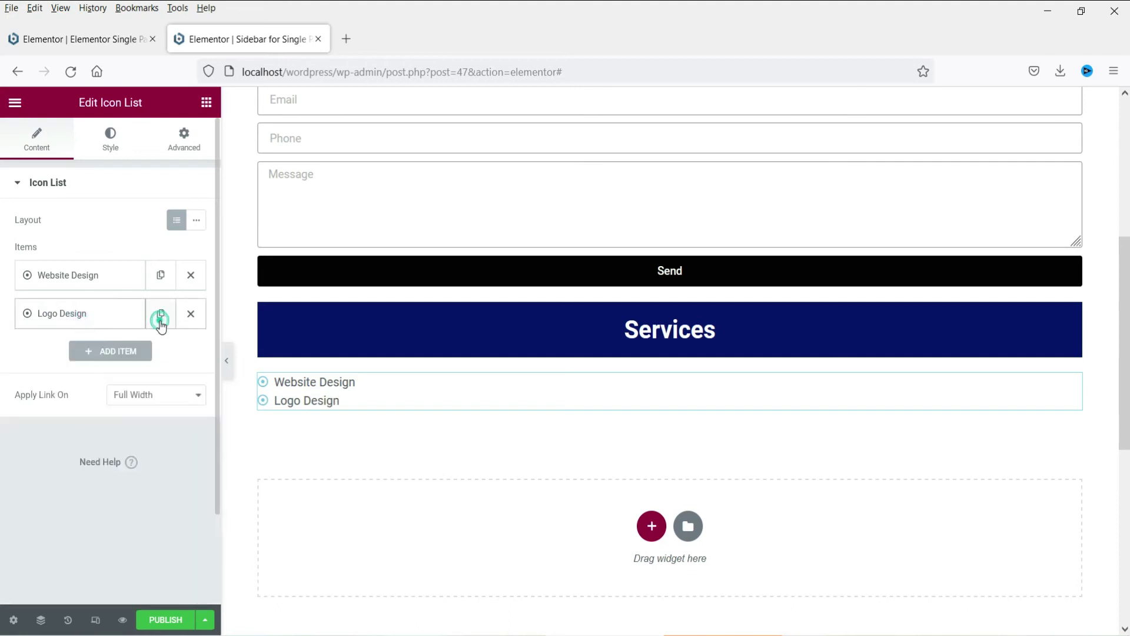
pyautogui.click(86, 352)
pyautogui.tripleClick(82, 408)
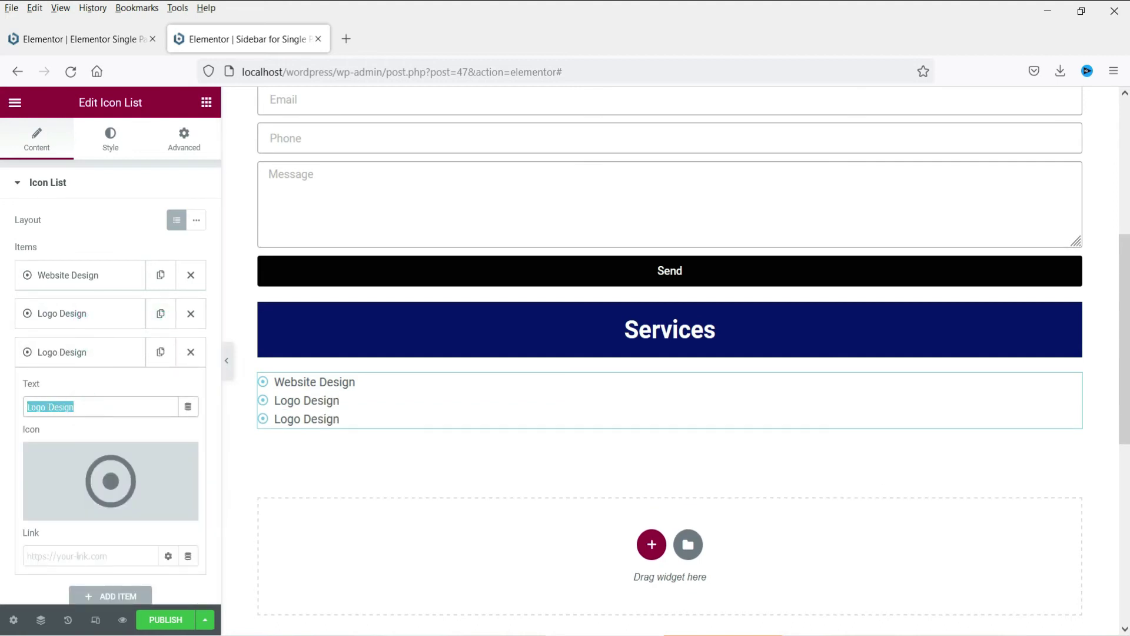
pyautogui.write('Ser')
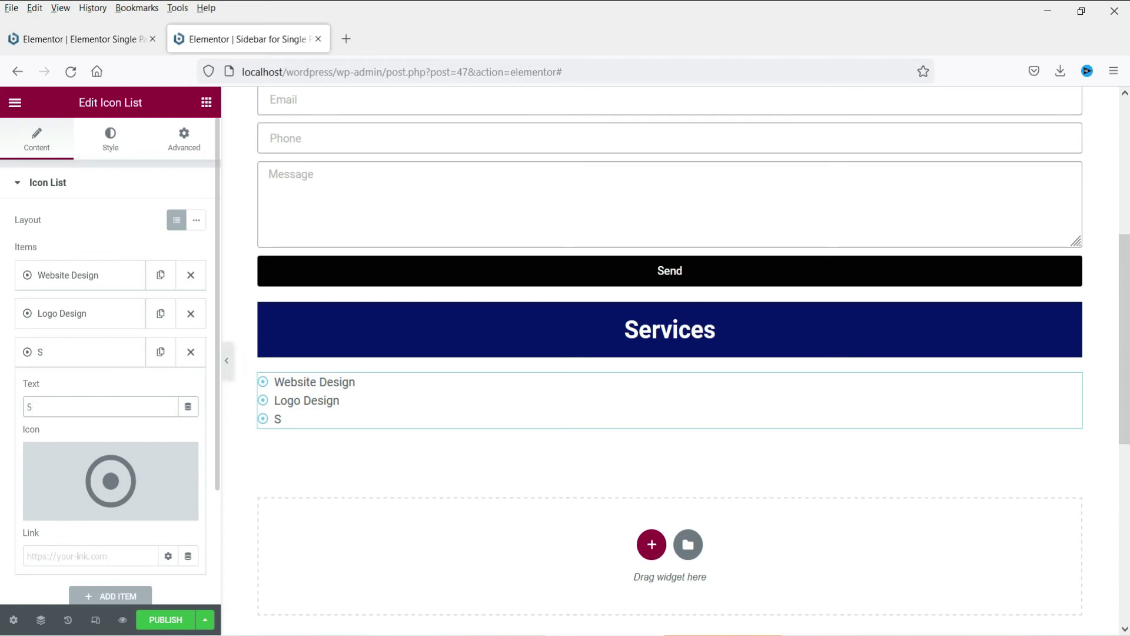
pyautogui.click(70, 360)
# Duplicate the SEO list item and change the copy's text to "E-Commerce Website".
pyautogui.click(161, 352)
pyautogui.click(75, 391)
pyautogui.tripleClick(61, 446)
pyautogui.write('E-Commerce Website')
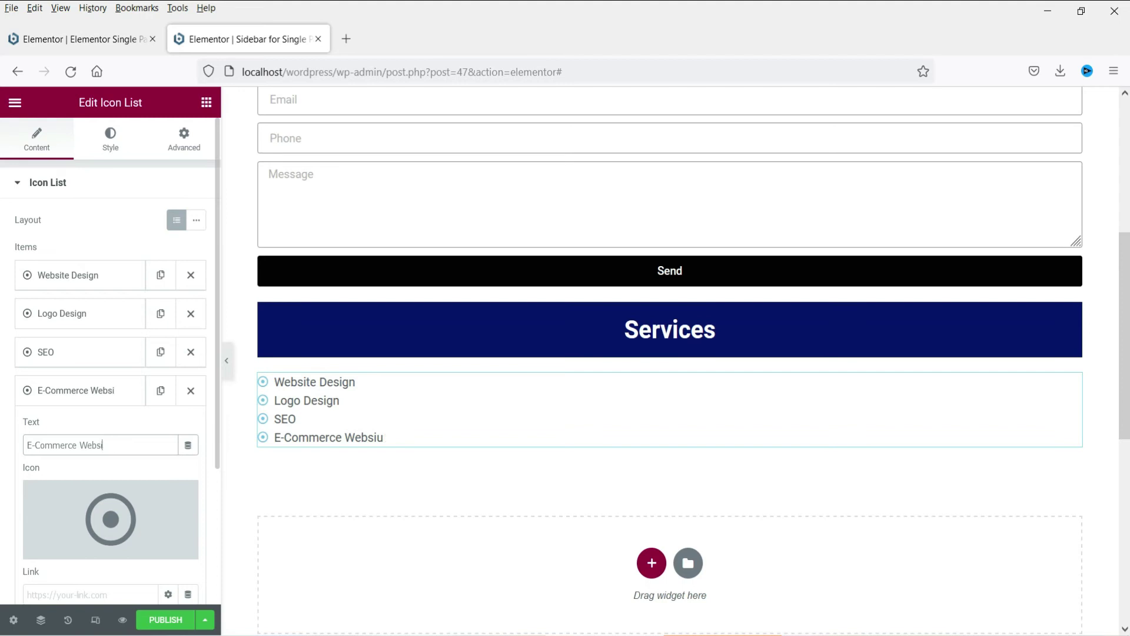
pyautogui.click(79, 392)
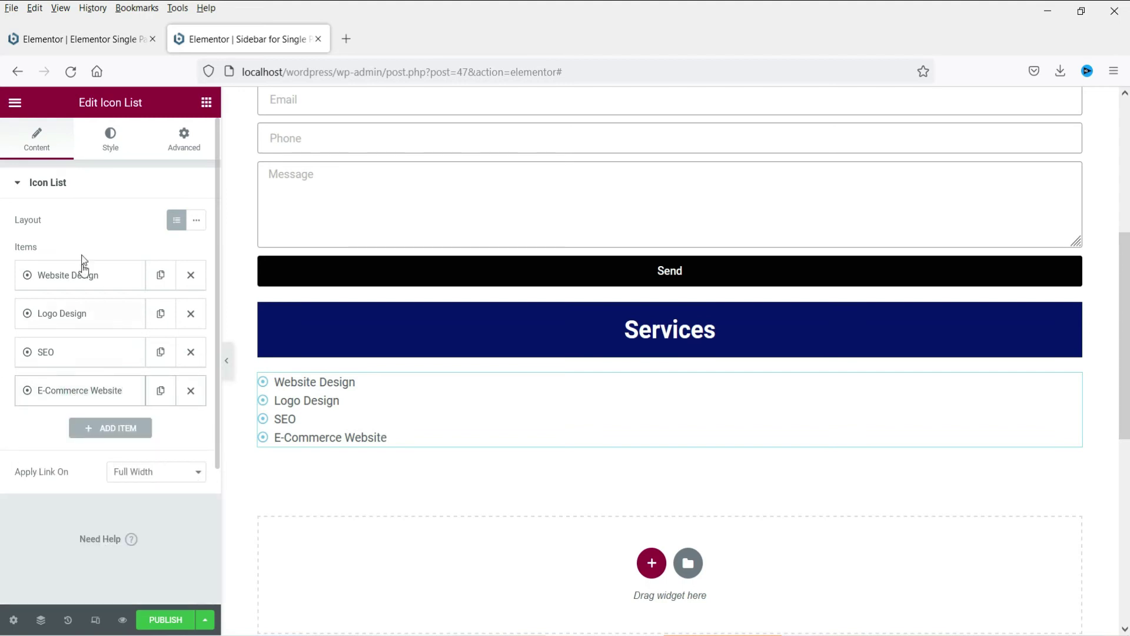
# Set the space between the services list items to 17 and make their icons dark blue at size 22.
pyautogui.click(113, 147)
pyautogui.moveTo(17, 243); pyautogui.dragTo(63, 253)
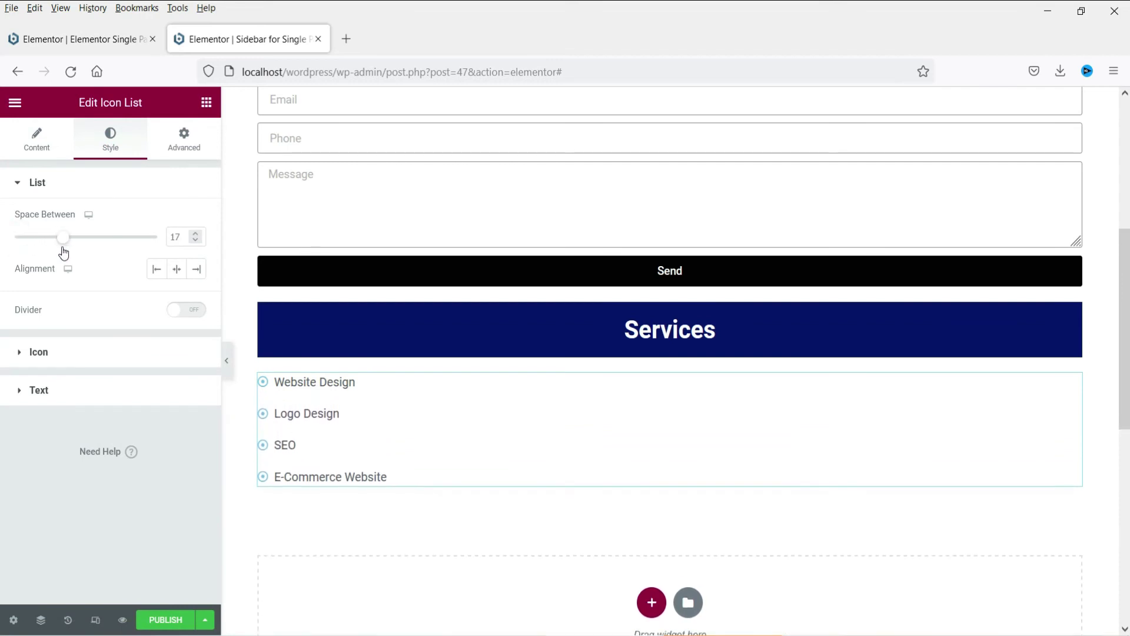
pyautogui.click(66, 355)
pyautogui.click(177, 266)
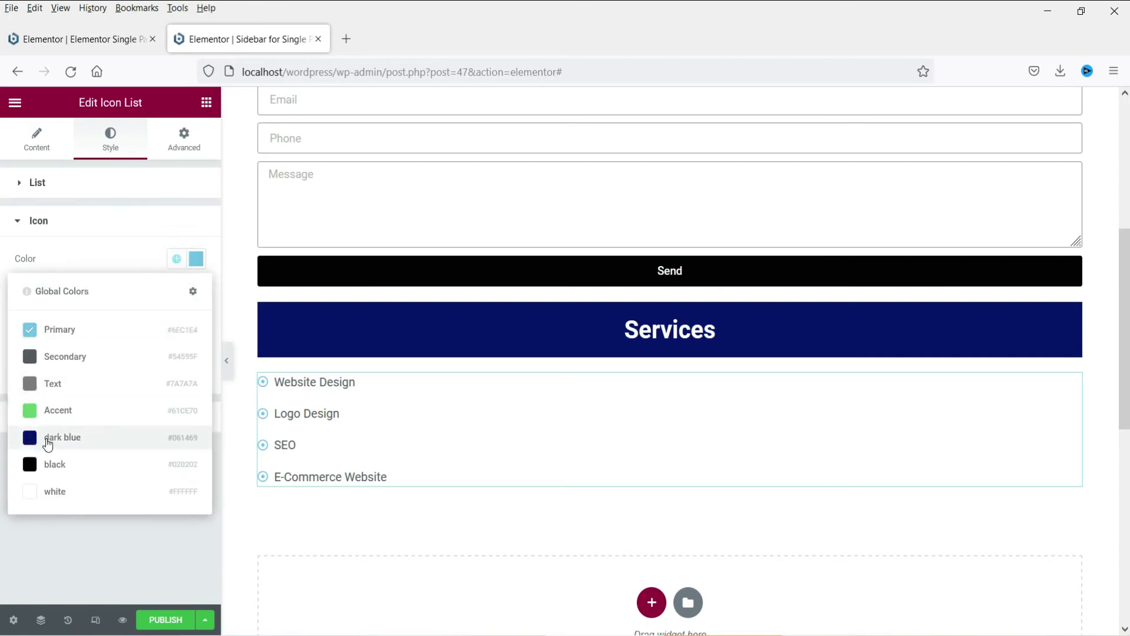
pyautogui.click(46, 437)
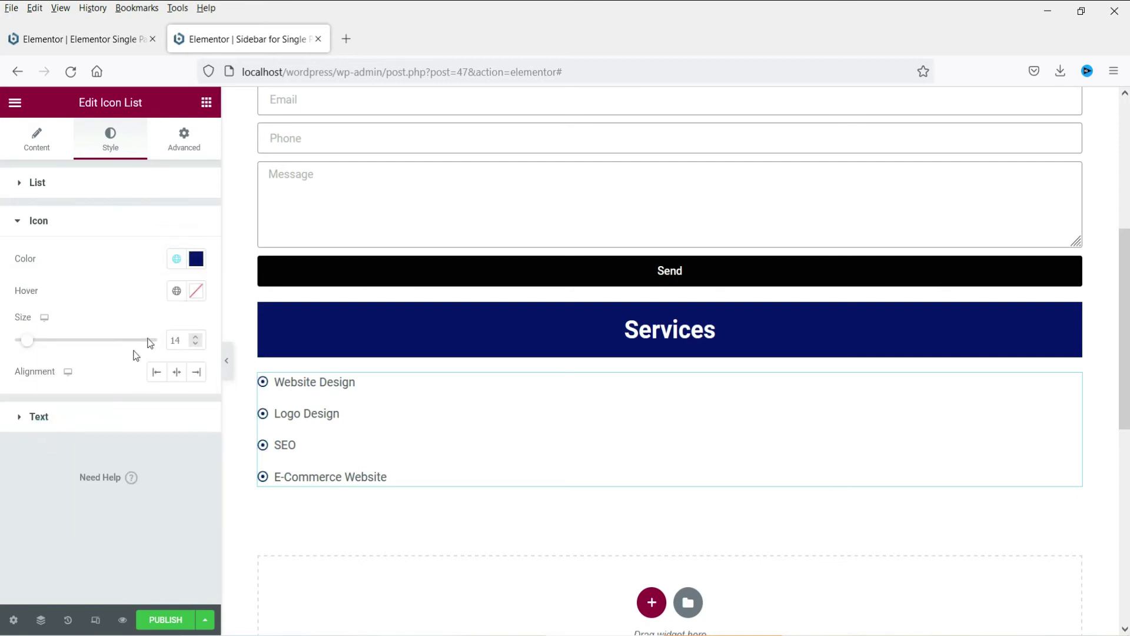
pyautogui.doubleClick(176, 341)
pyautogui.write('22')
# Set the services list's text color to the global black and its font size to 22 px.
pyautogui.click(122, 419)
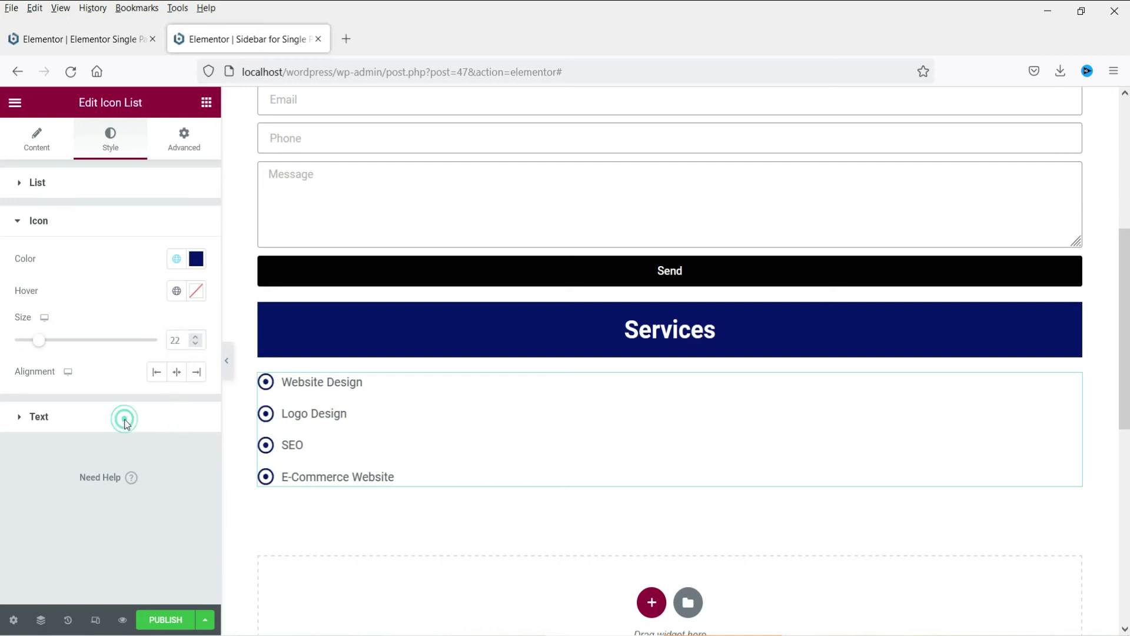
pyautogui.click(176, 297)
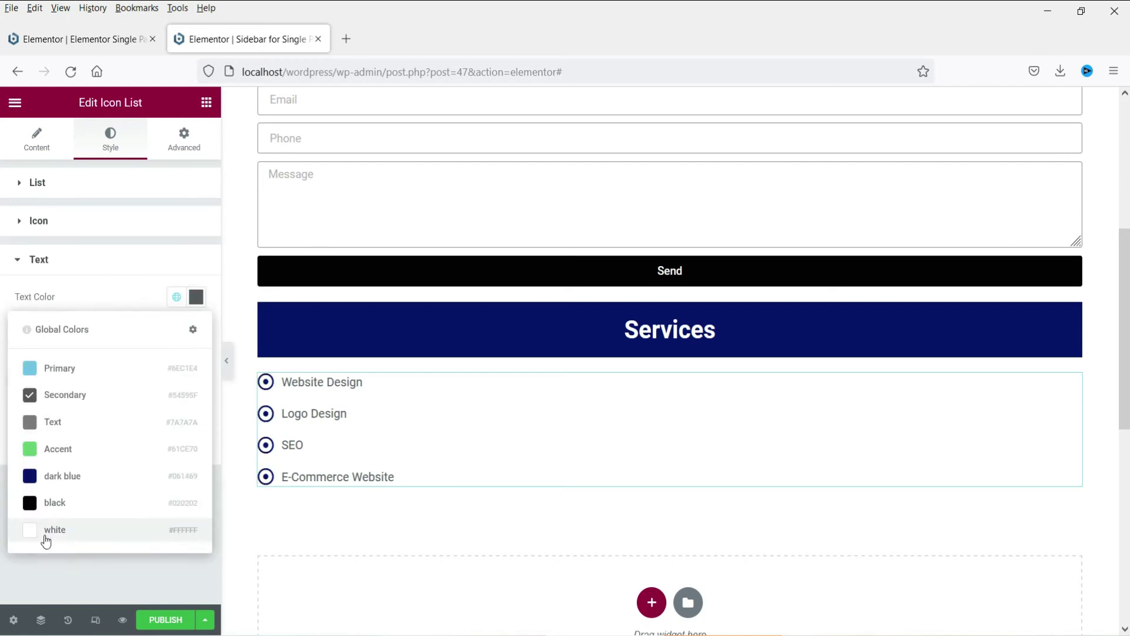
pyautogui.click(56, 504)
pyautogui.click(196, 410)
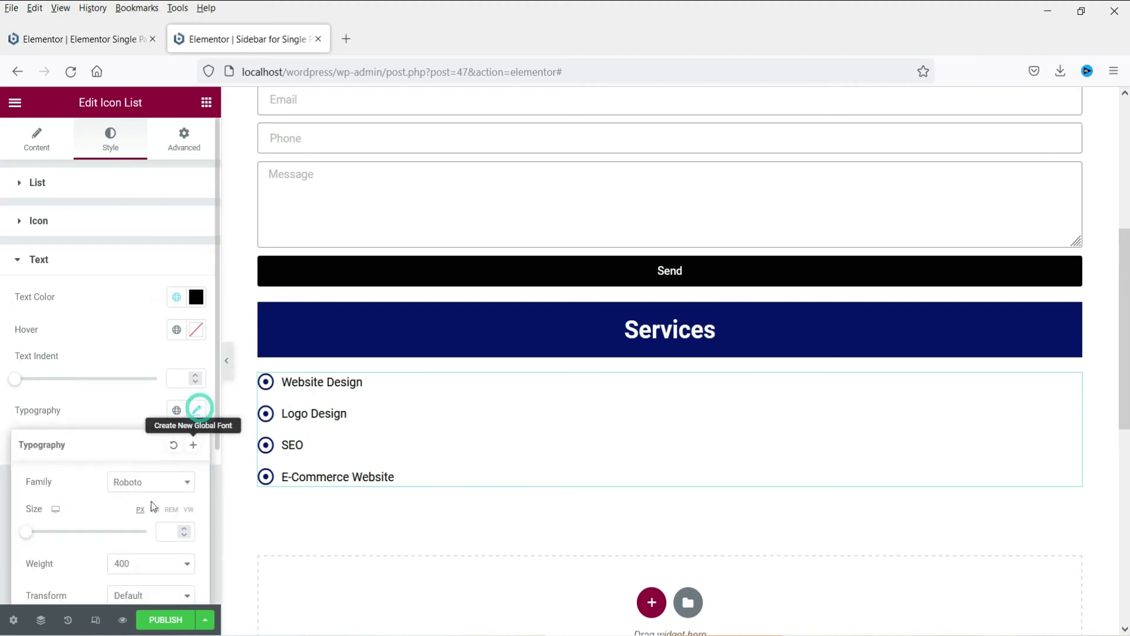
pyautogui.click(169, 532)
pyautogui.write('22')
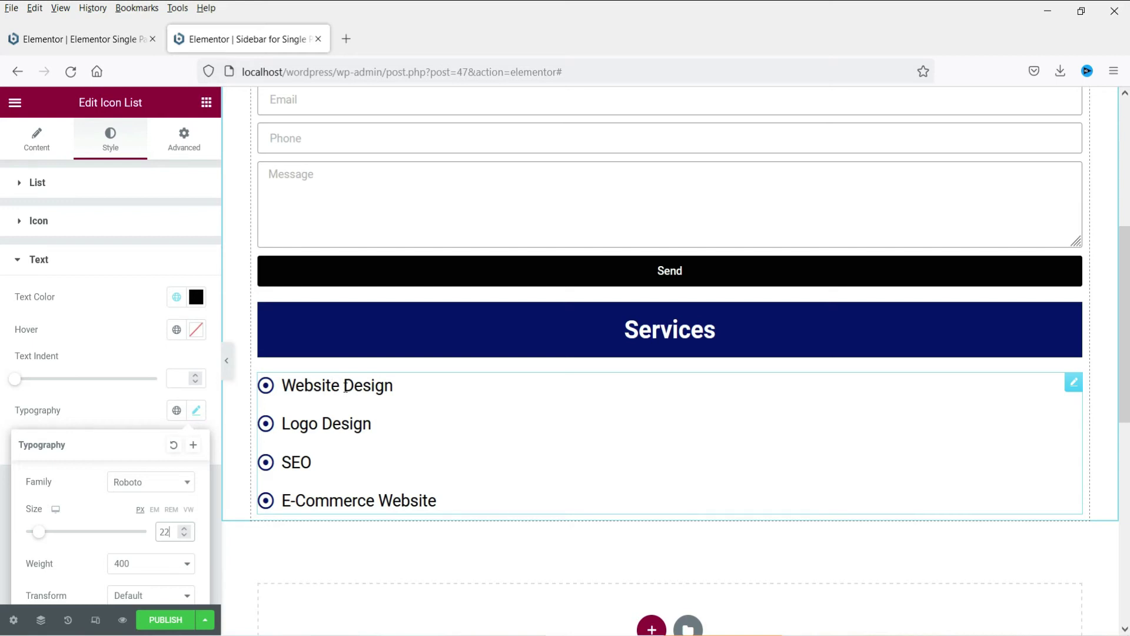
# Publish the sidebar section template and return to the Single Page template.
pyautogui.click(166, 619)
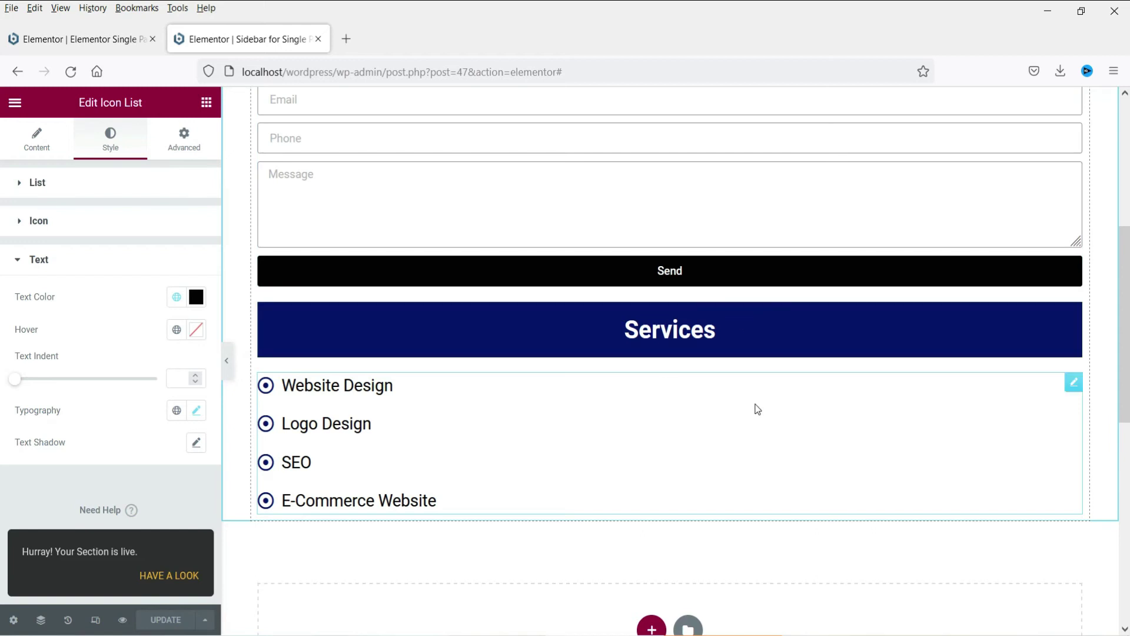
pyautogui.click(76, 39)
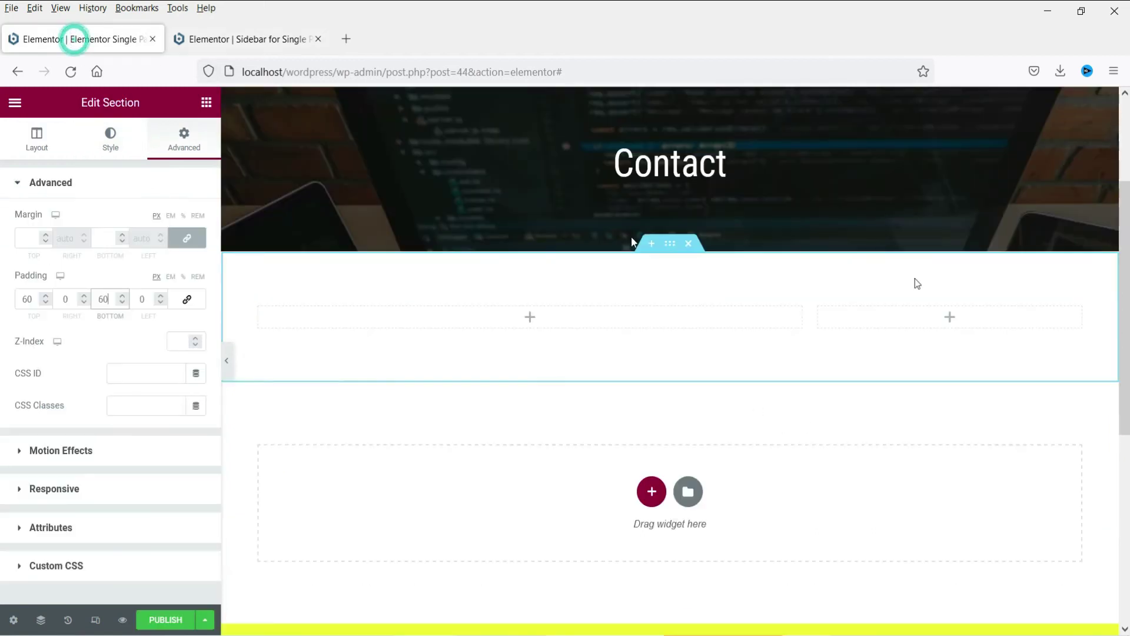
# Add a Template widget to the narrow column of the two-column section and choose the "Sidebar for Single Page" template for it.
pyautogui.click(950, 318)
pyautogui.click(59, 165)
pyautogui.write('temp')
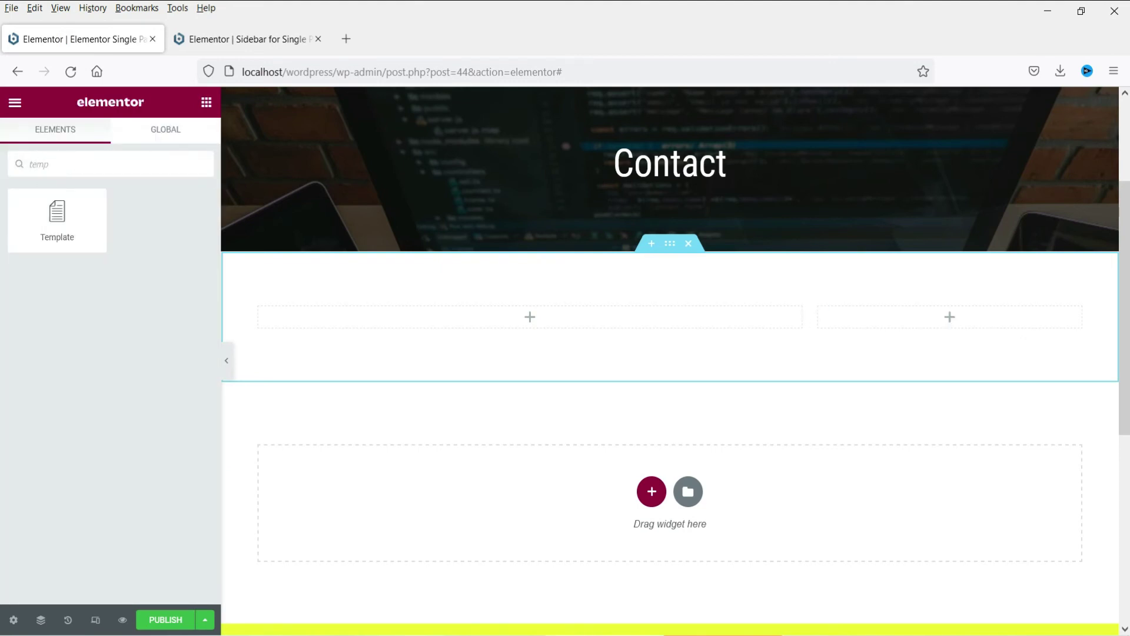
pyautogui.moveTo(81, 234); pyautogui.dragTo(953, 325)
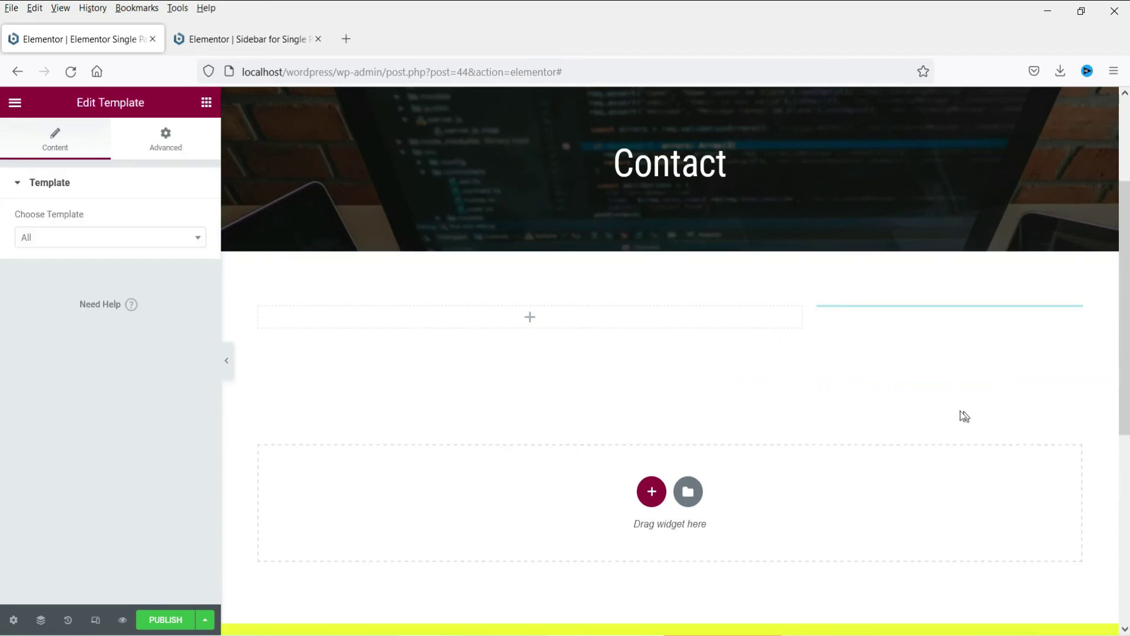
pyautogui.click(93, 236)
pyautogui.write('side')
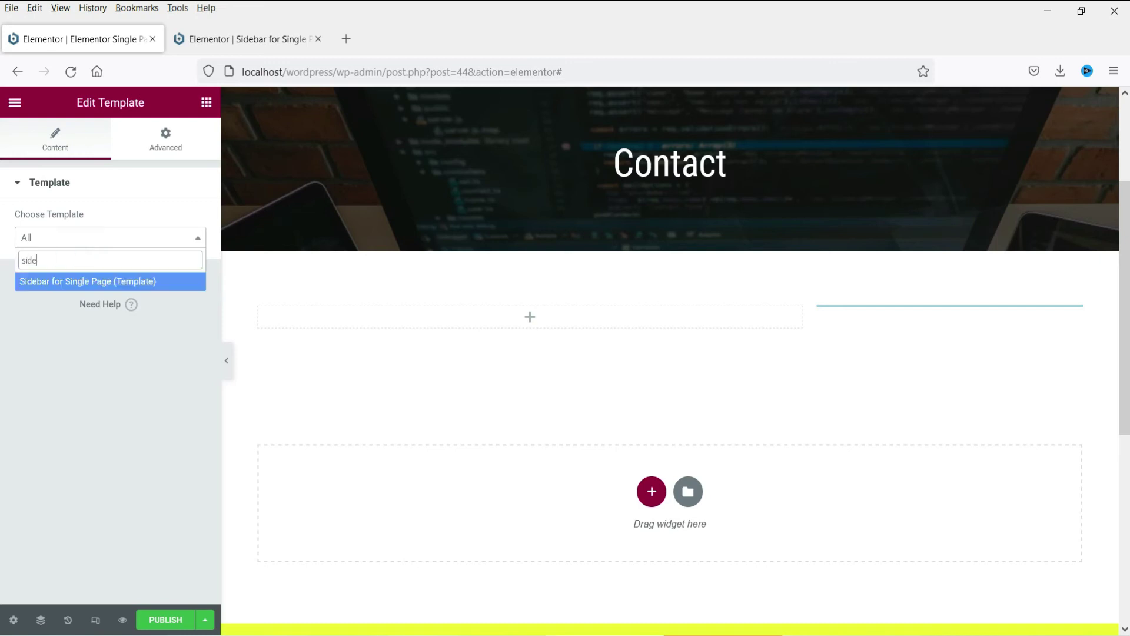
pyautogui.click(59, 283)
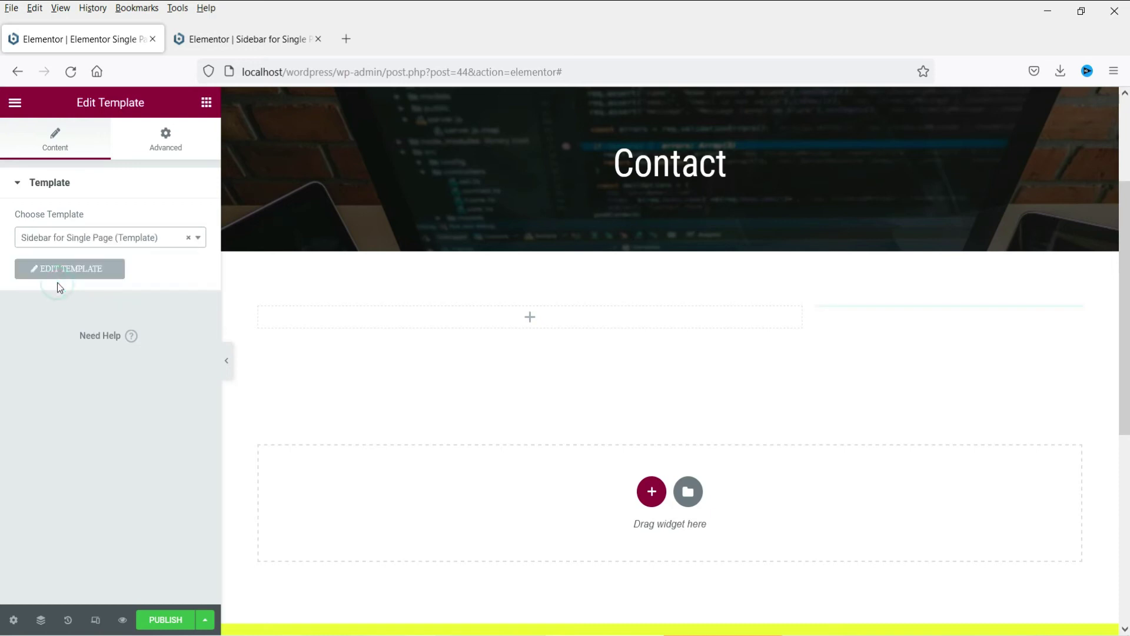
# Review the single page layout from header to footer, checking the inserted sidebar's contact form and services list.
pyautogui.scroll(-1, 1105, 424)
pyautogui.scroll(-6, 966, 323)
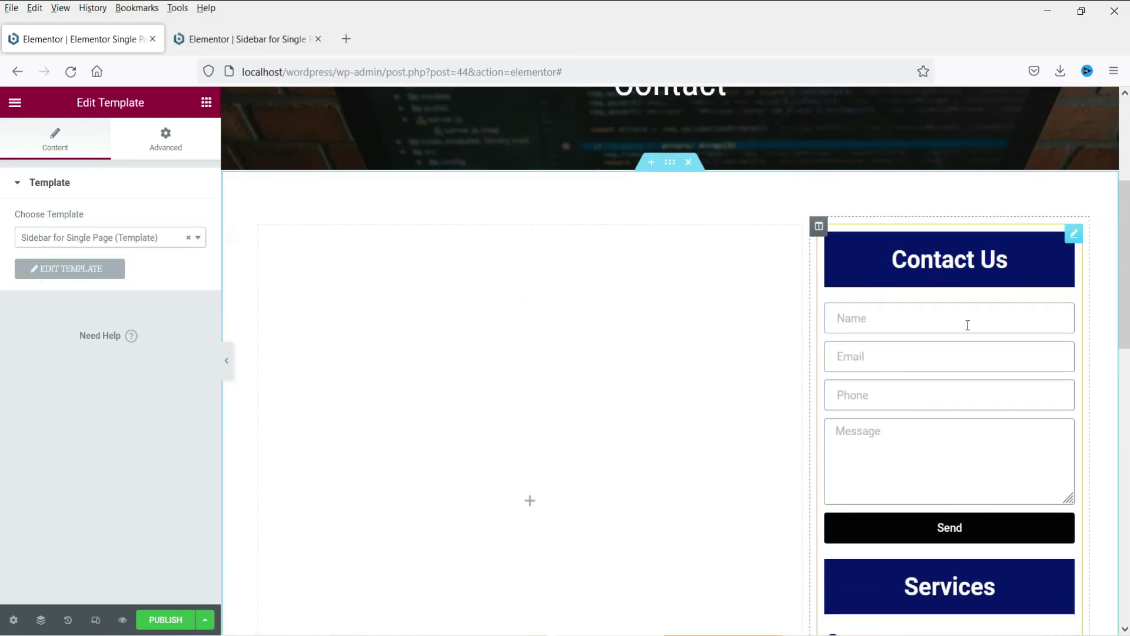
pyautogui.scroll(3, 971, 457)
pyautogui.scroll(-3, 959, 224)
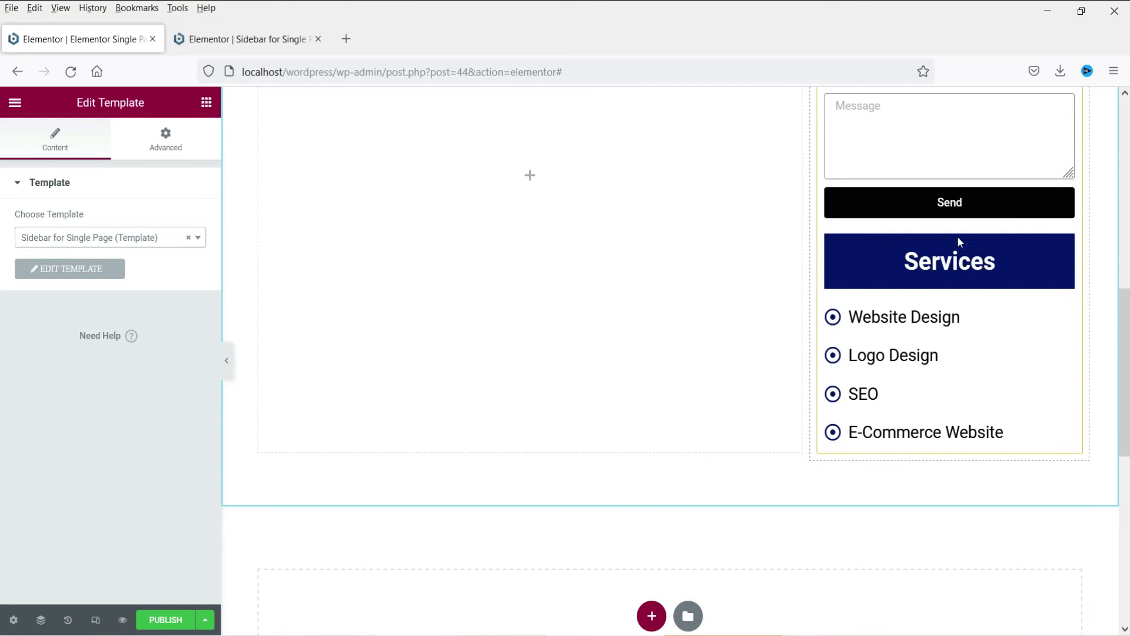
pyautogui.scroll(4, 953, 353)
pyautogui.scroll(3, 589, 341)
pyautogui.scroll(3, 790, 276)
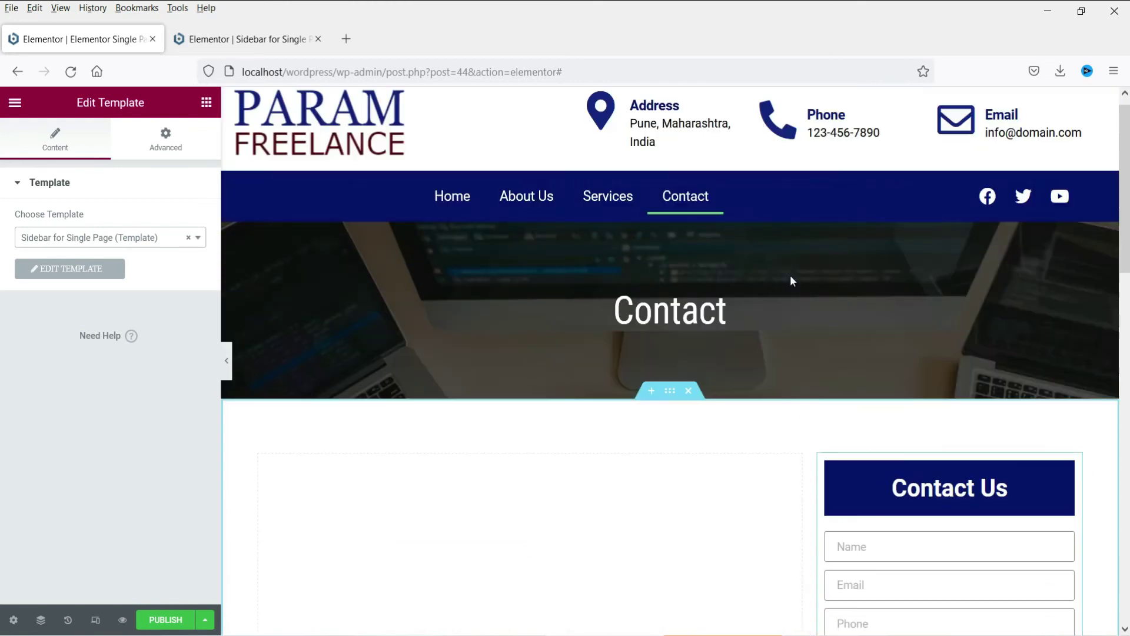
pyautogui.scroll(-3, 1083, 306)
pyautogui.scroll(-4, 1077, 311)
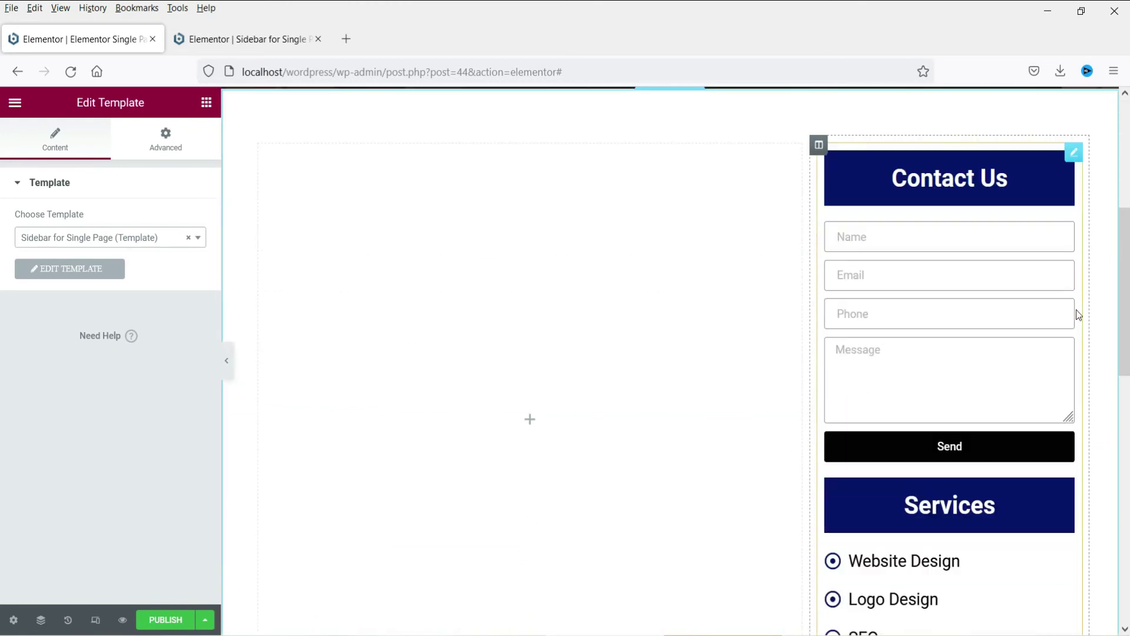
pyautogui.scroll(-1, 1077, 311)
pyautogui.scroll(-5, 1075, 312)
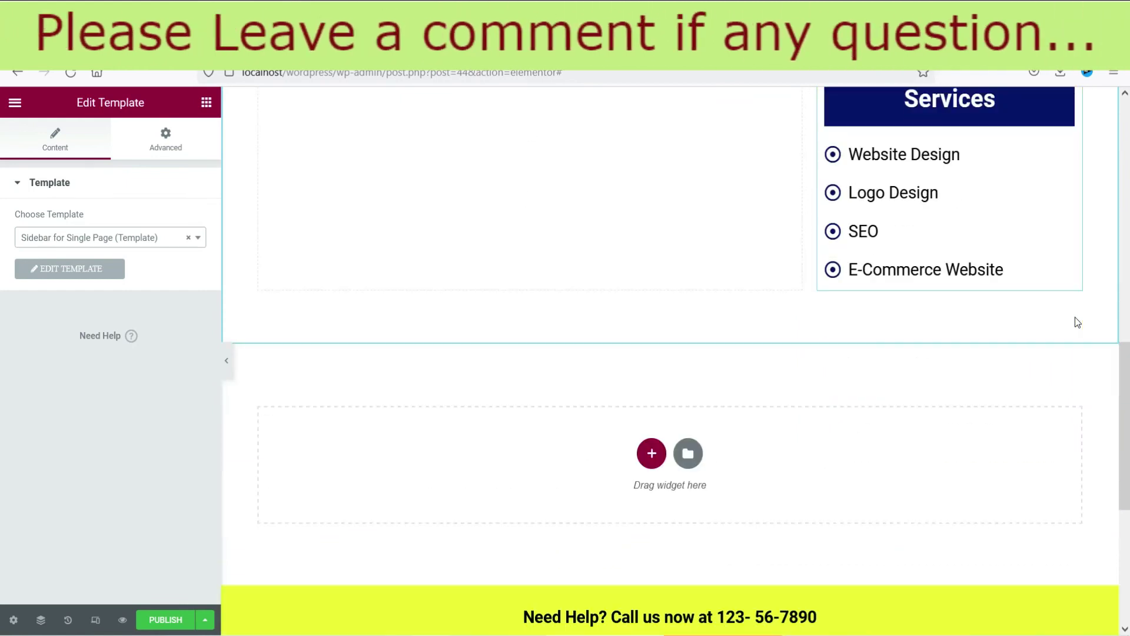
pyautogui.scroll(5, 1075, 318)
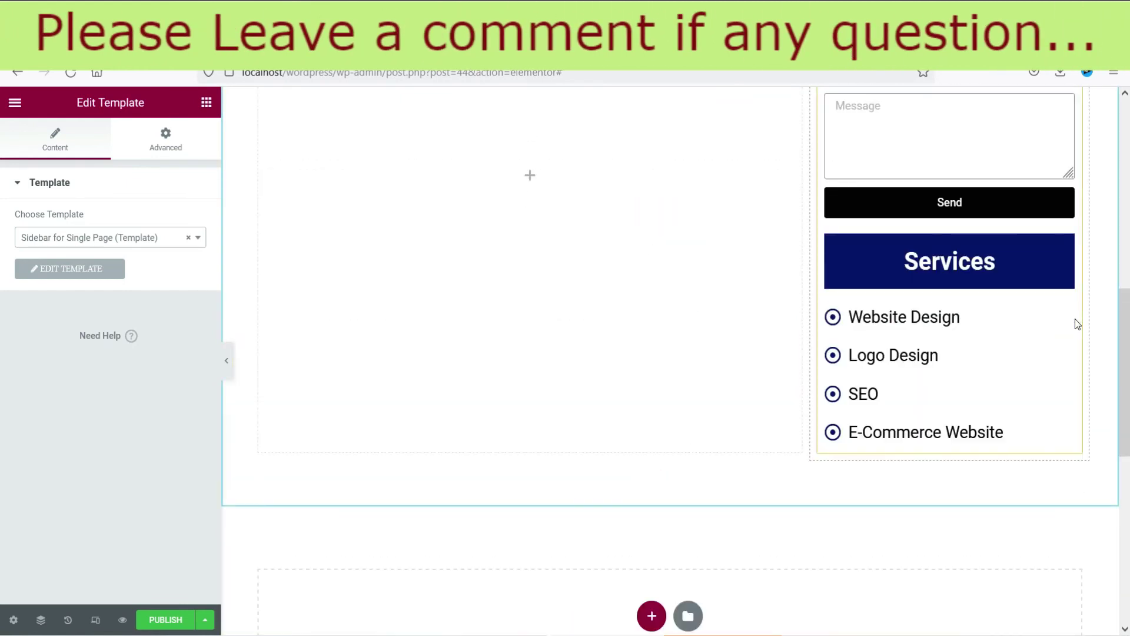
pyautogui.scroll(-3, 857, 388)
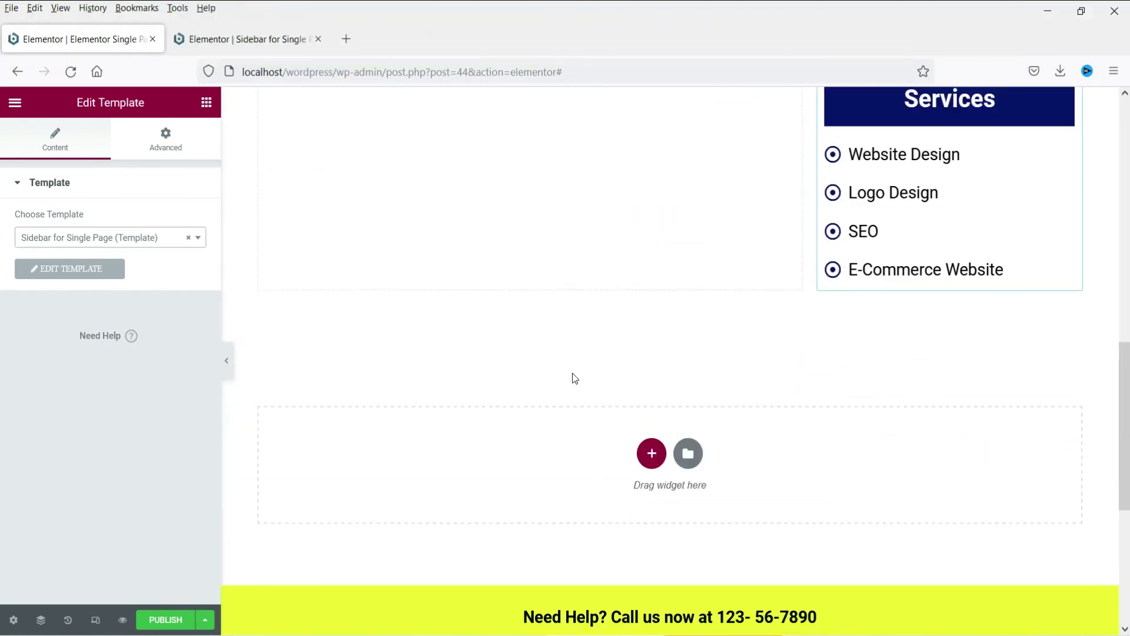
pyautogui.scroll(12, 945, 366)
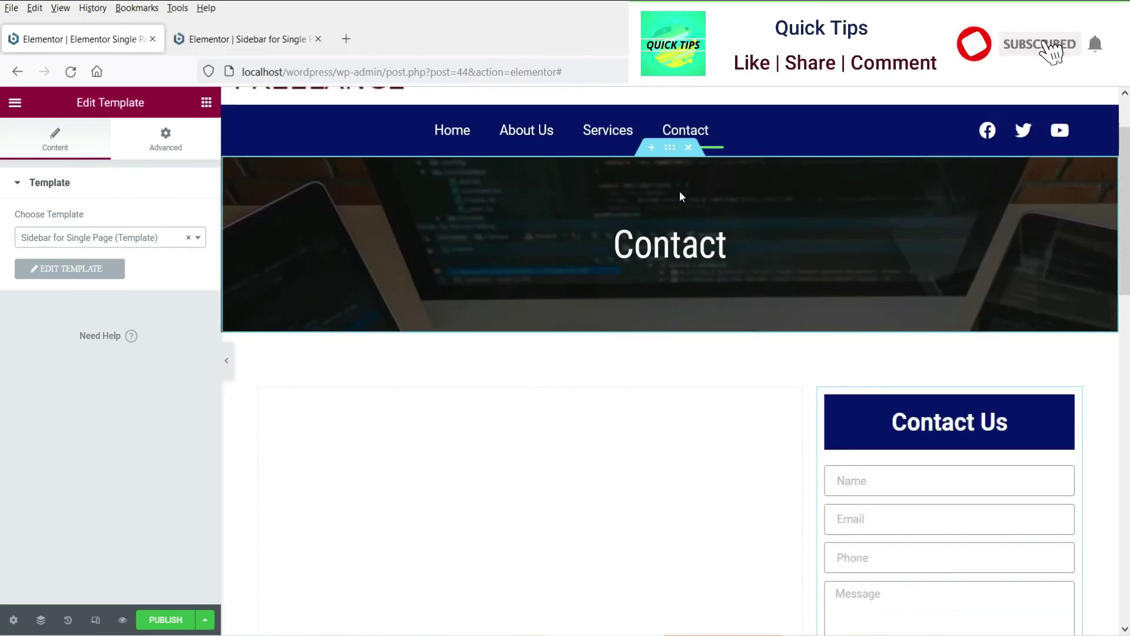
# Publish the Single Page template with the display condition Include, Pages, All.
pyautogui.scroll(-3, 942, 306)
pyautogui.click(168, 621)
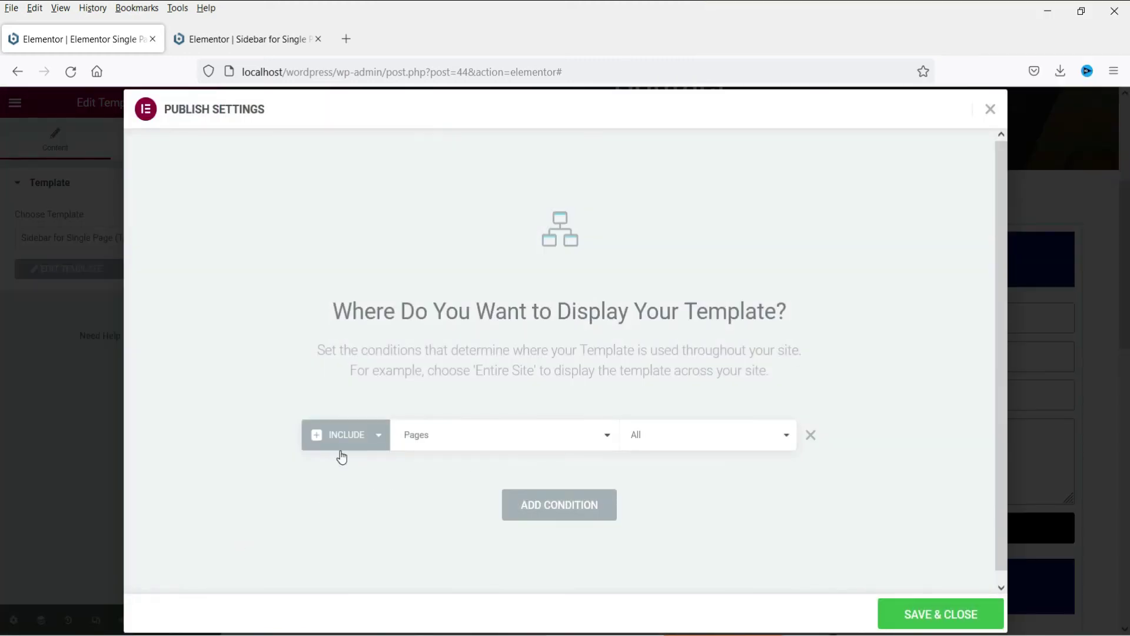
pyautogui.click(726, 439)
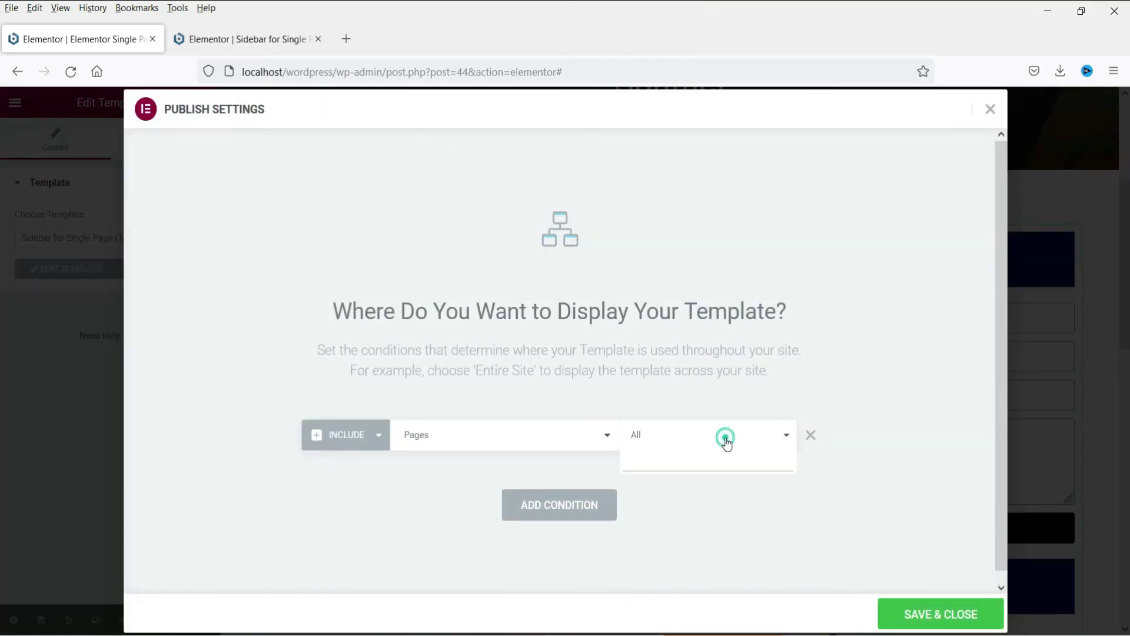
pyautogui.click(726, 439)
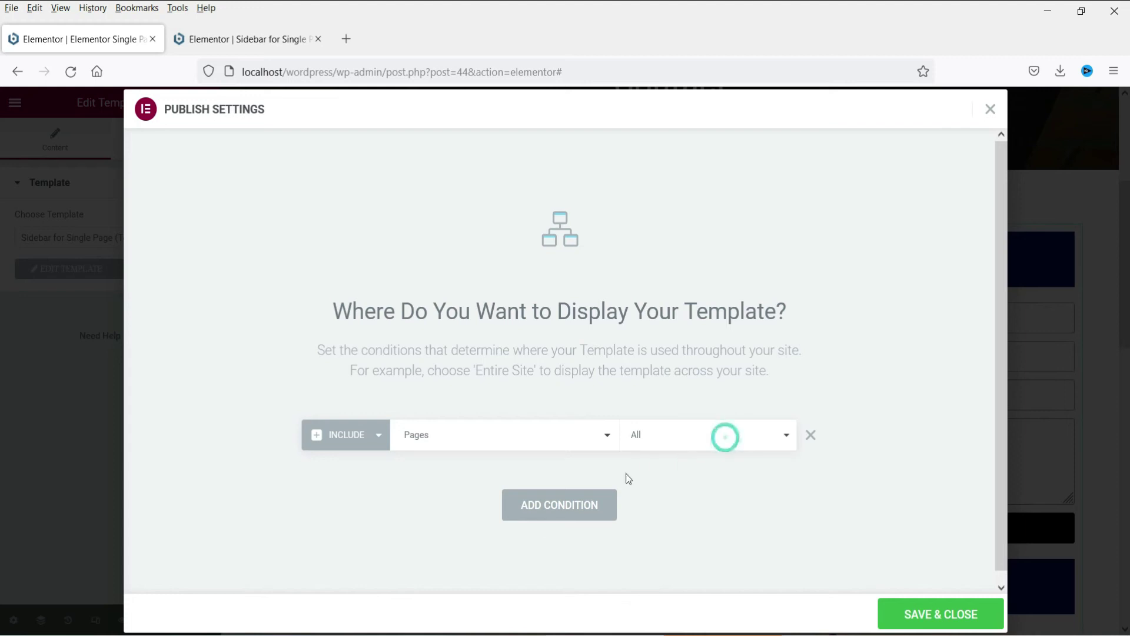
pyautogui.click(934, 615)
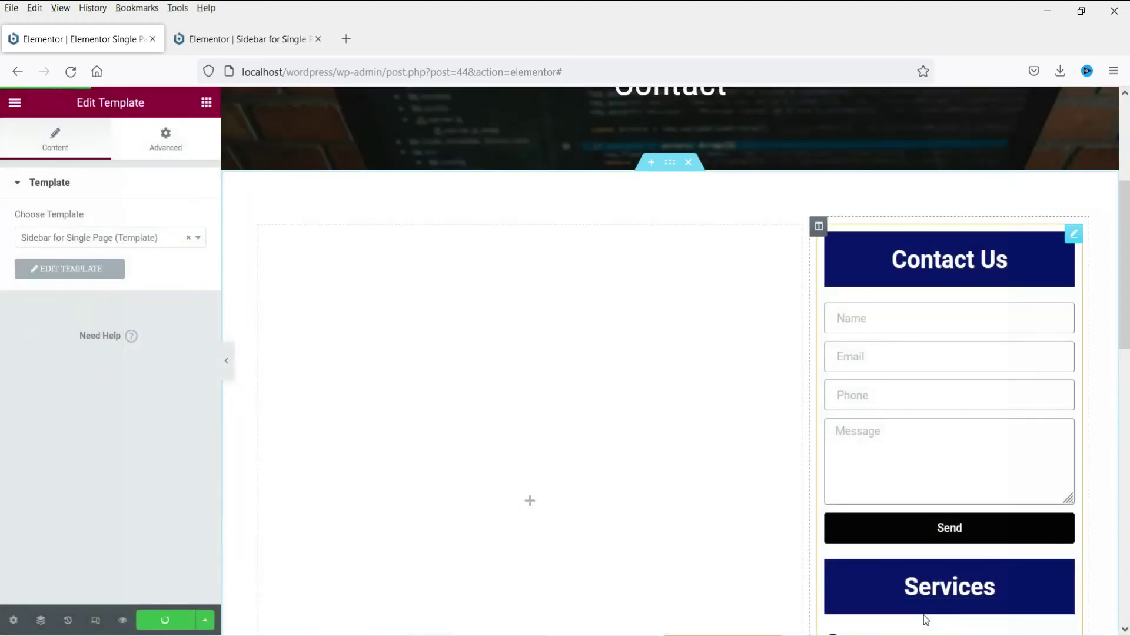
# Exit the sidebar template's editor to the WordPress dashboard and open the list of all pages.
pyautogui.click(240, 37)
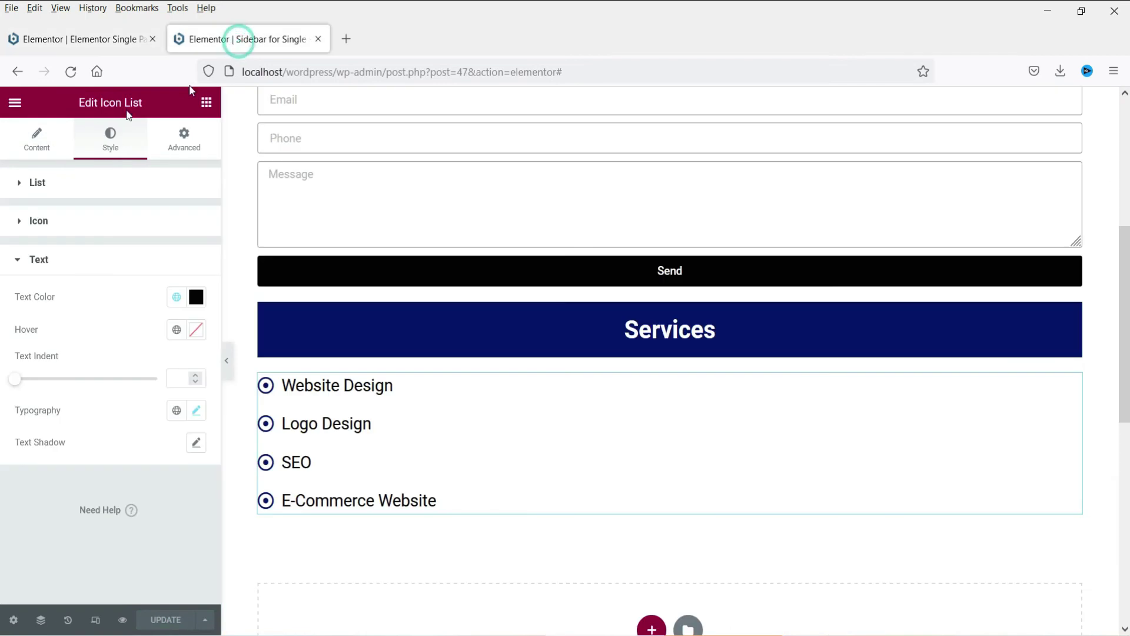
pyautogui.click(14, 103)
pyautogui.click(57, 44)
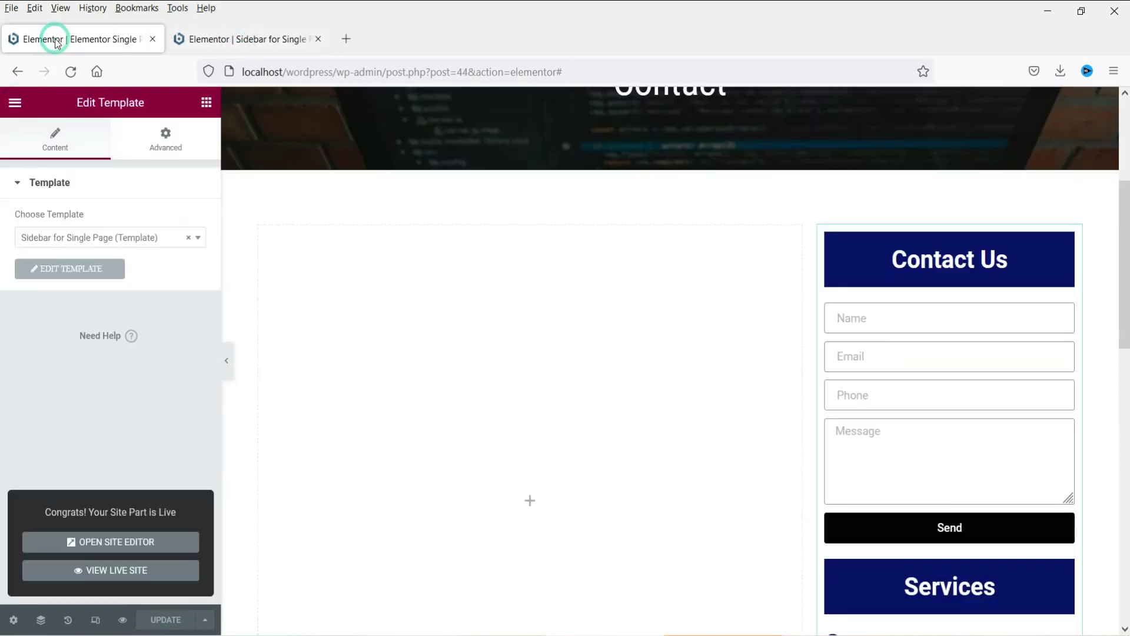
pyautogui.click(230, 40)
pyautogui.click(102, 371)
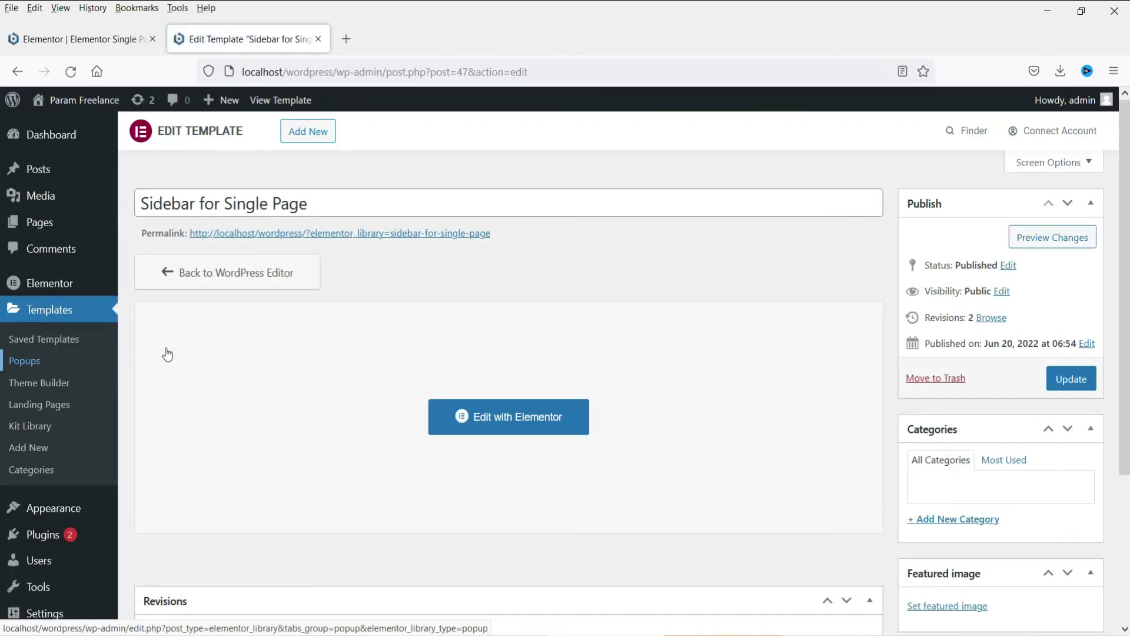
pyautogui.click(32, 225)
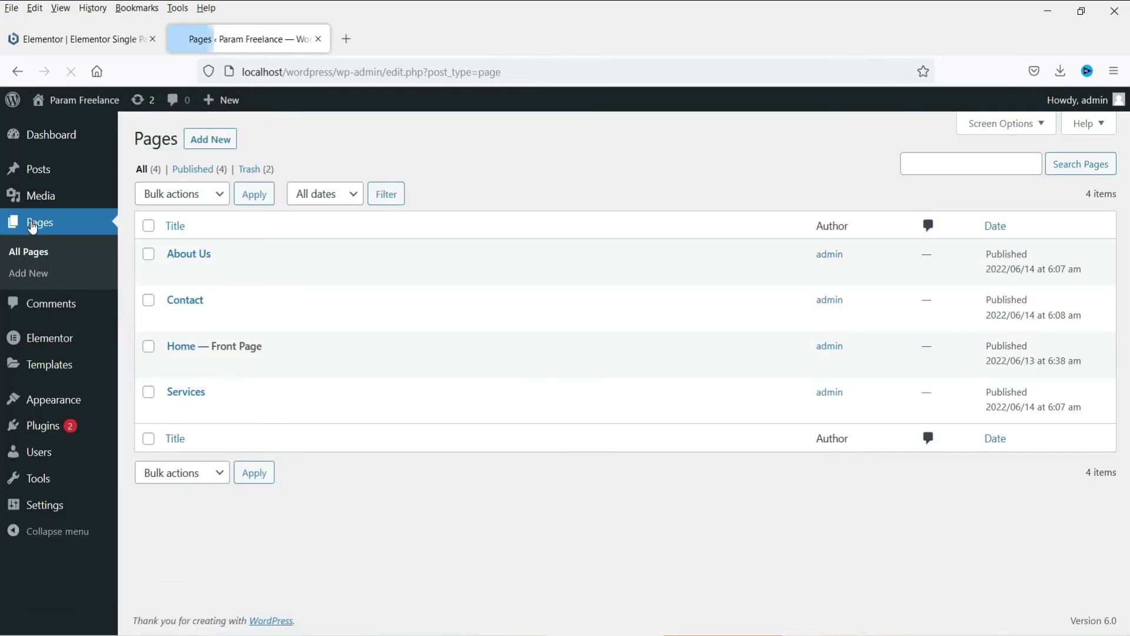
# Open the About Us page for editing in a new tab and close its extra live-view tab.
pyautogui.middleClick(277, 272)
pyautogui.rightClick(173, 272)
pyautogui.click(214, 289)
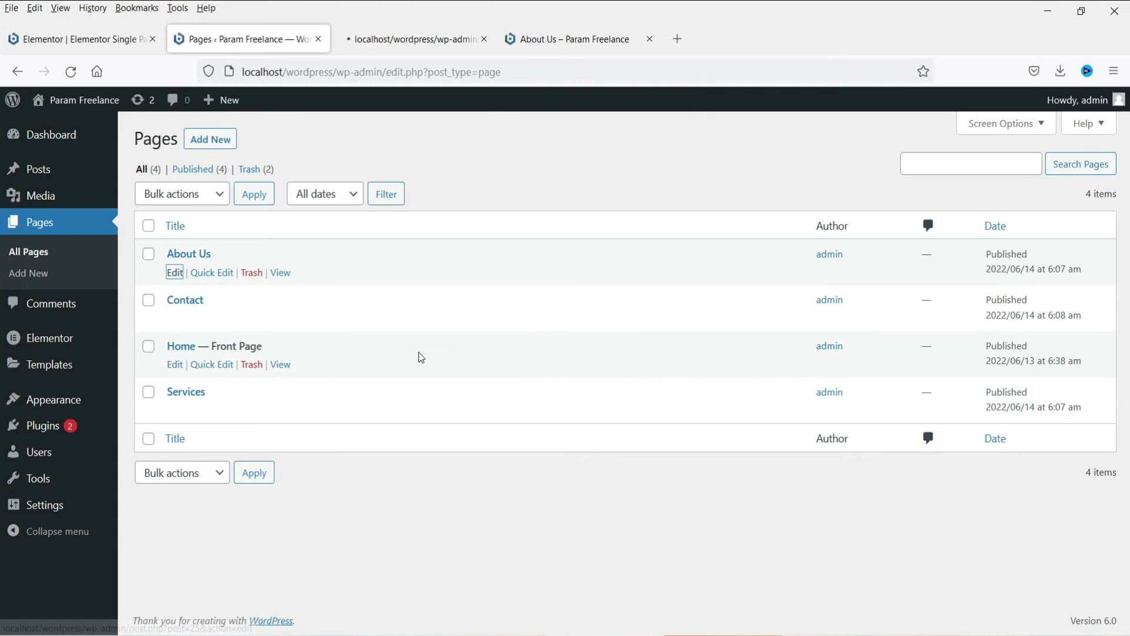
pyautogui.click(412, 39)
pyautogui.click(649, 39)
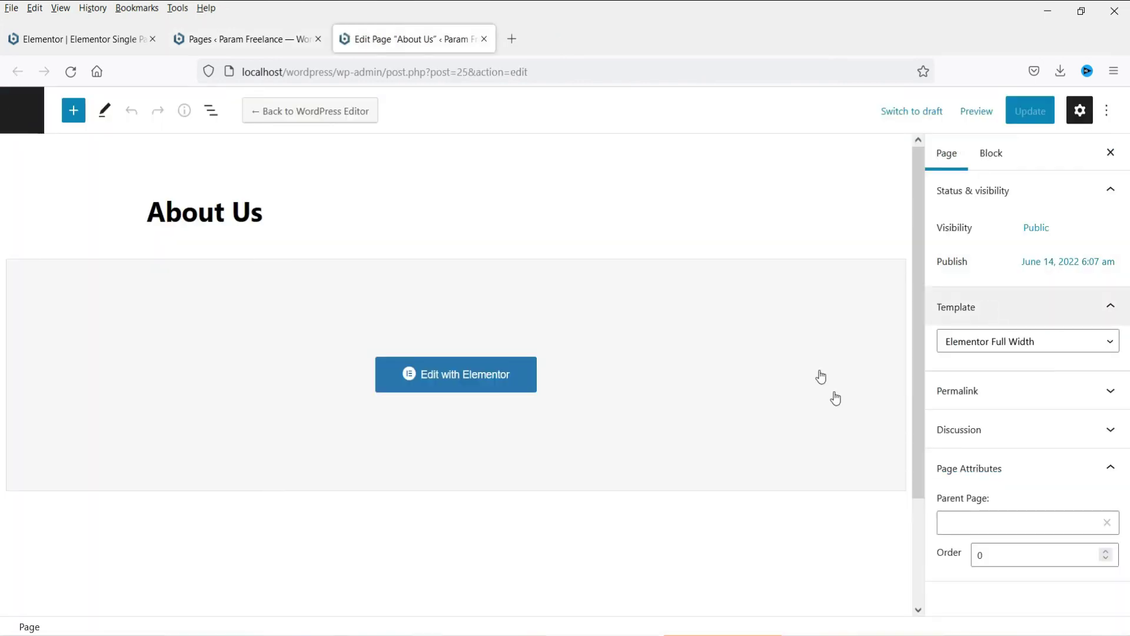
# Set the About Us page's template to Default template and update the page.
pyautogui.click(996, 344)
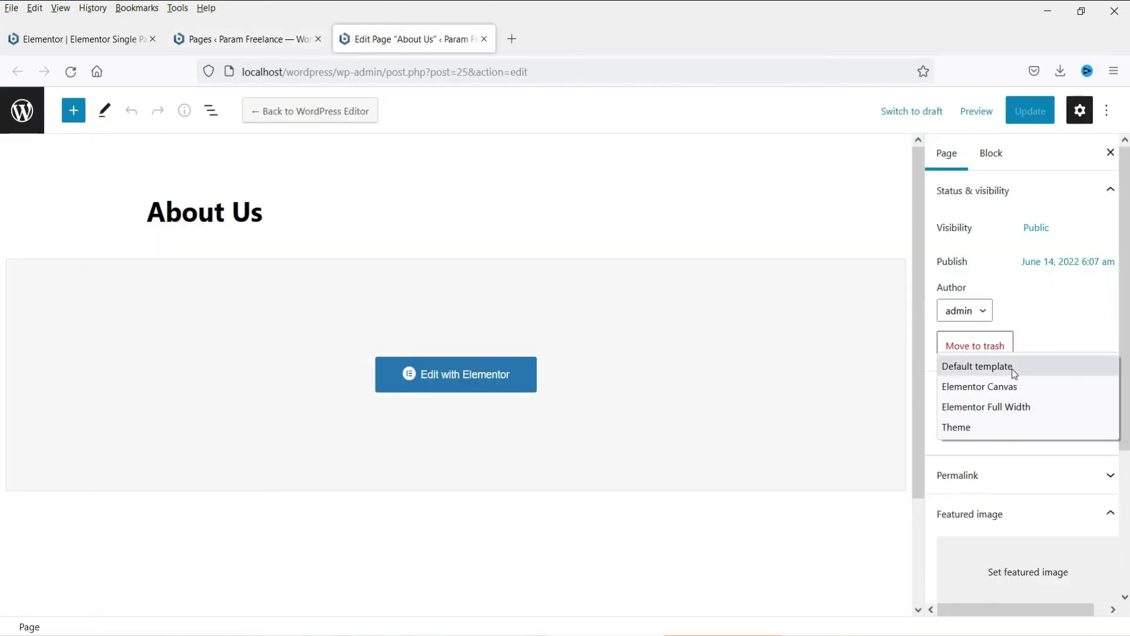
pyautogui.click(1011, 366)
pyautogui.click(1037, 116)
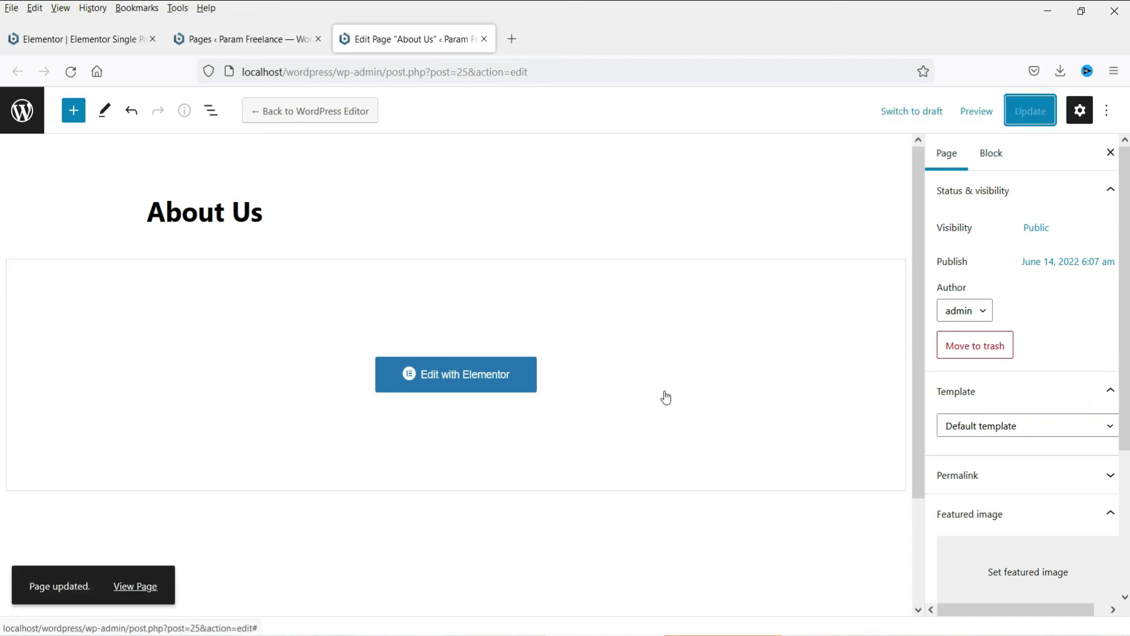
# View the live About Us page and check its title banner, sidebar and footer.
pyautogui.click(135, 586)
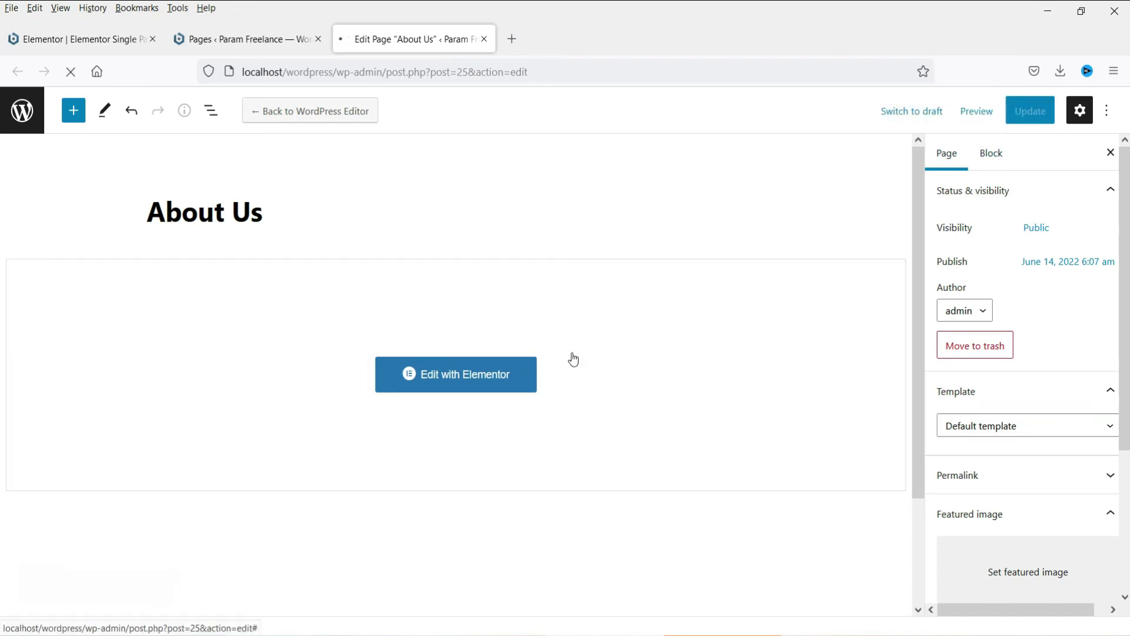
pyautogui.scroll(-2, 900, 326)
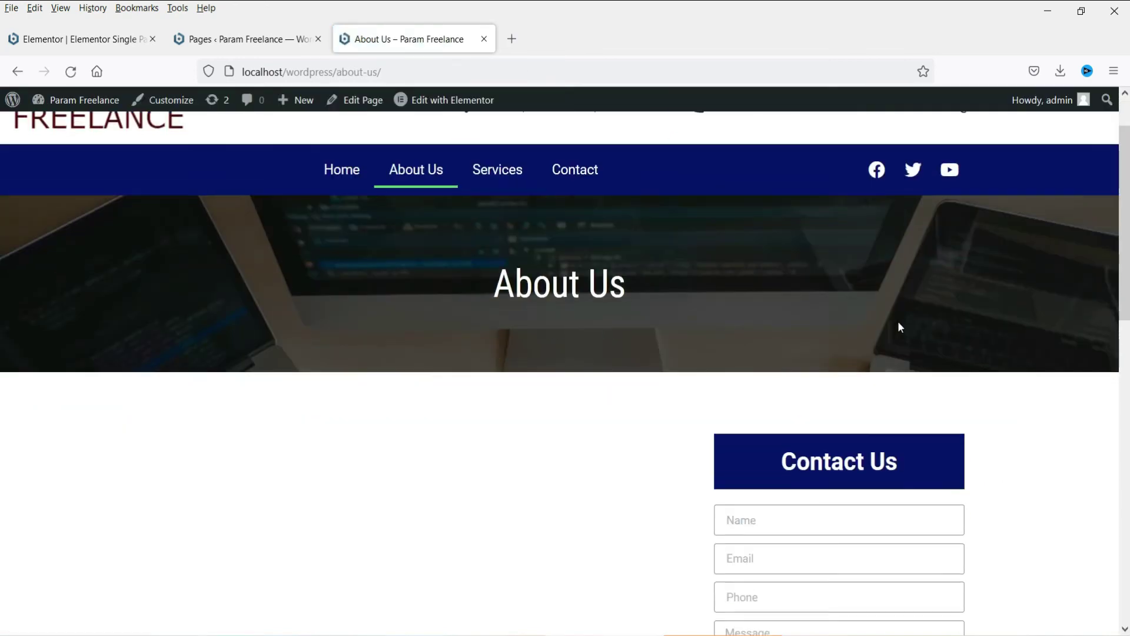
pyautogui.scroll(-10, 899, 326)
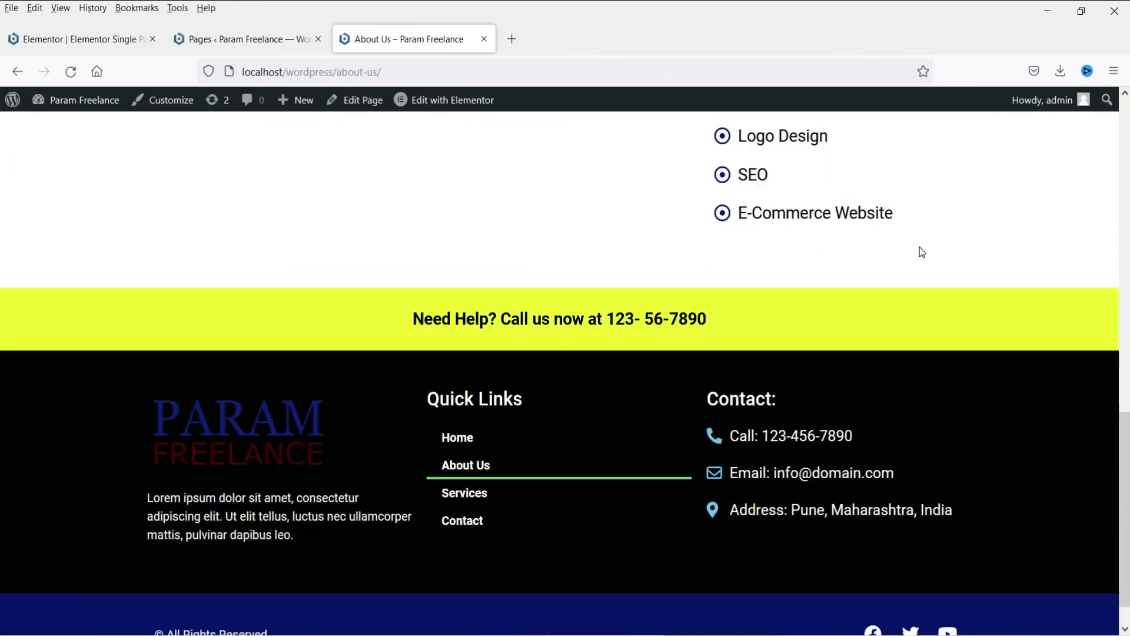
pyautogui.scroll(12, 922, 252)
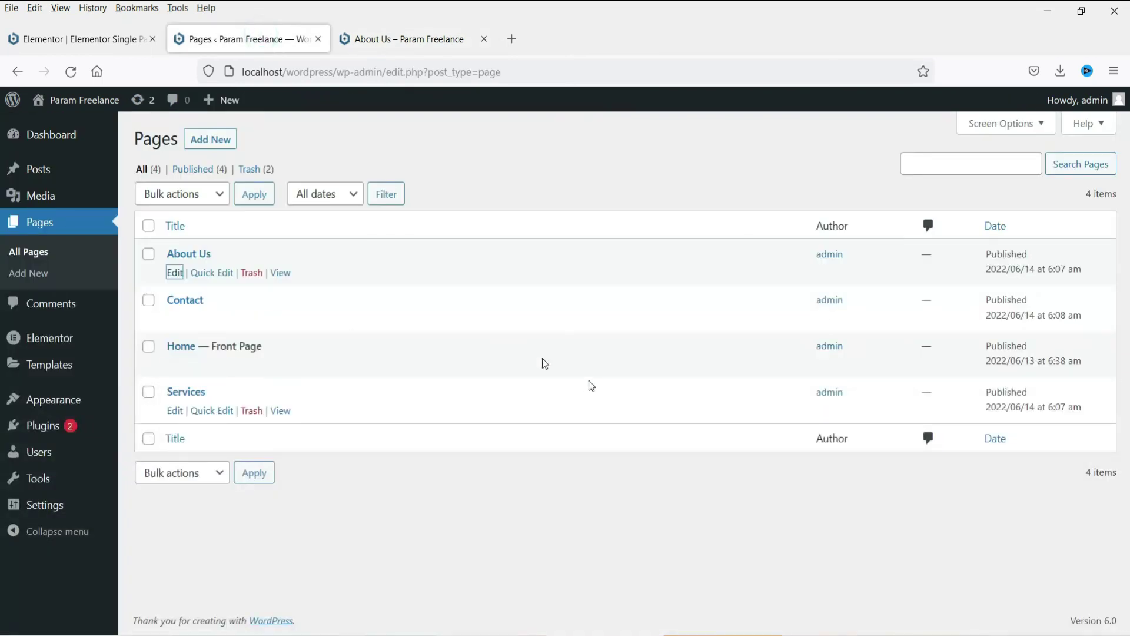
# Reopen the About Us page for editing in a new tab and show its page template options.
pyautogui.rightClick(175, 275)
pyautogui.click(215, 289)
pyautogui.click(412, 39)
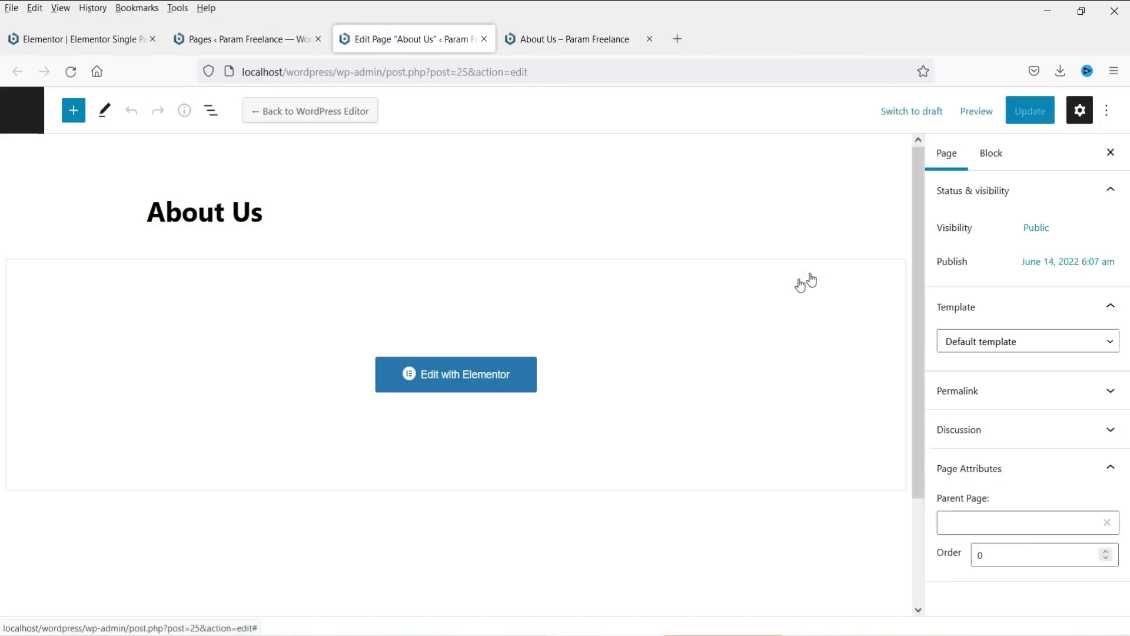
pyautogui.click(1012, 426)
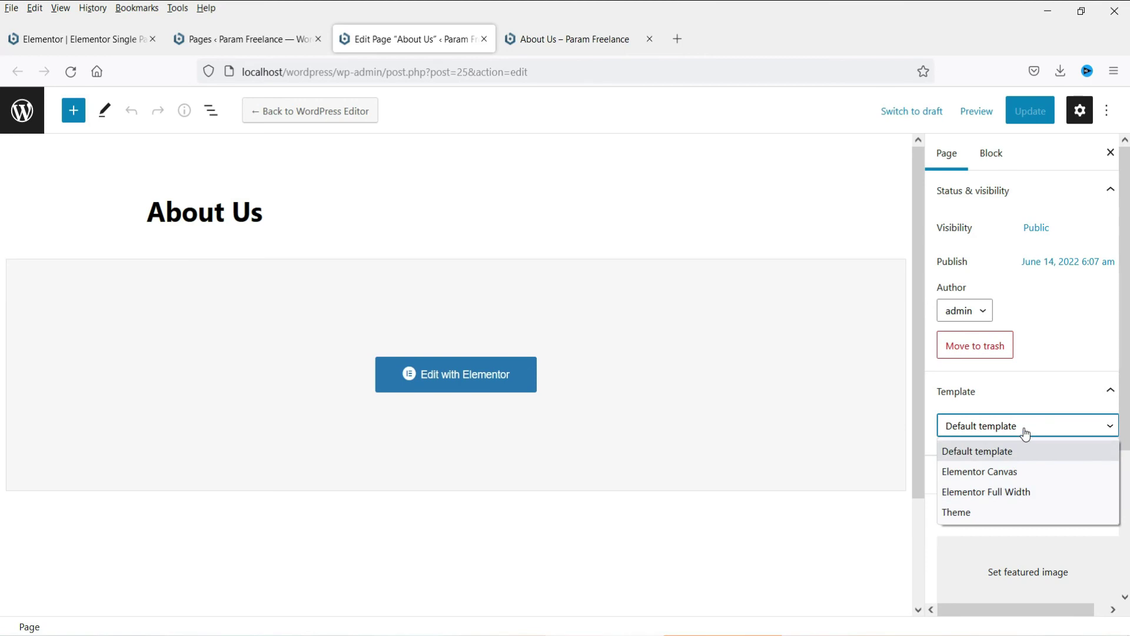
# Examine the live About Us page's contact form and services list beside the empty content area.
pyautogui.click(591, 49)
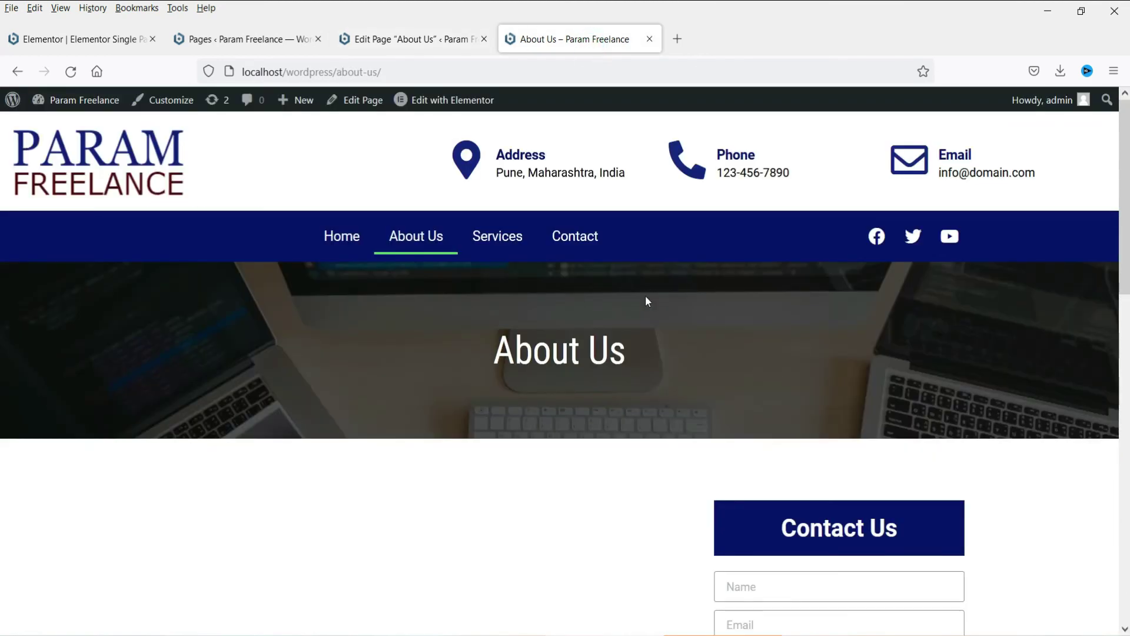
pyautogui.scroll(-6, 865, 317)
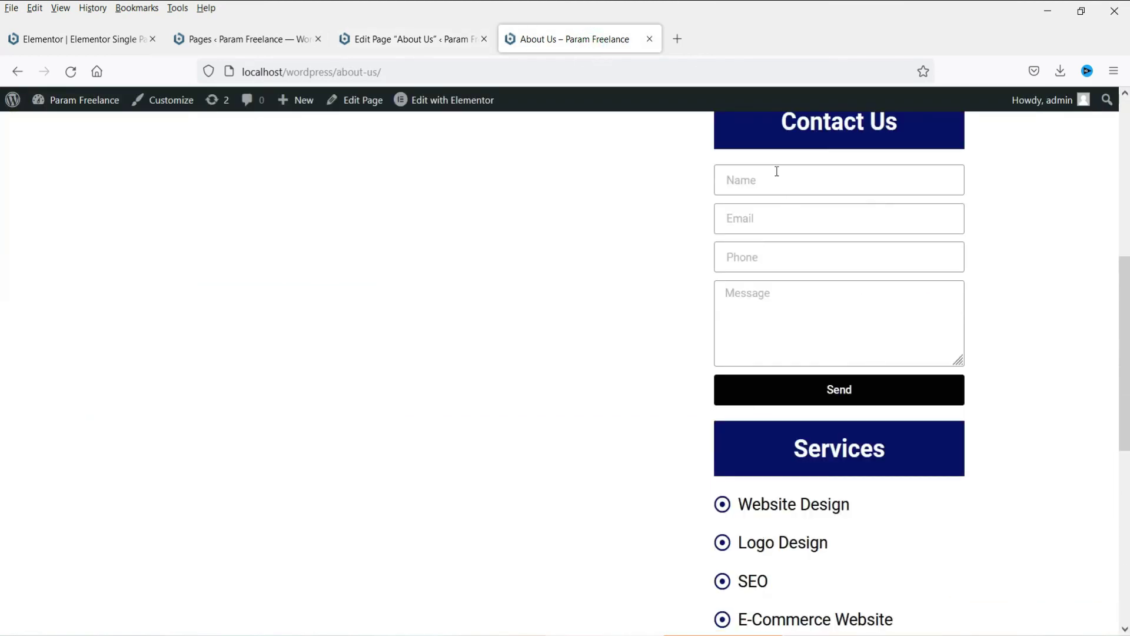
pyautogui.scroll(-4, 889, 321)
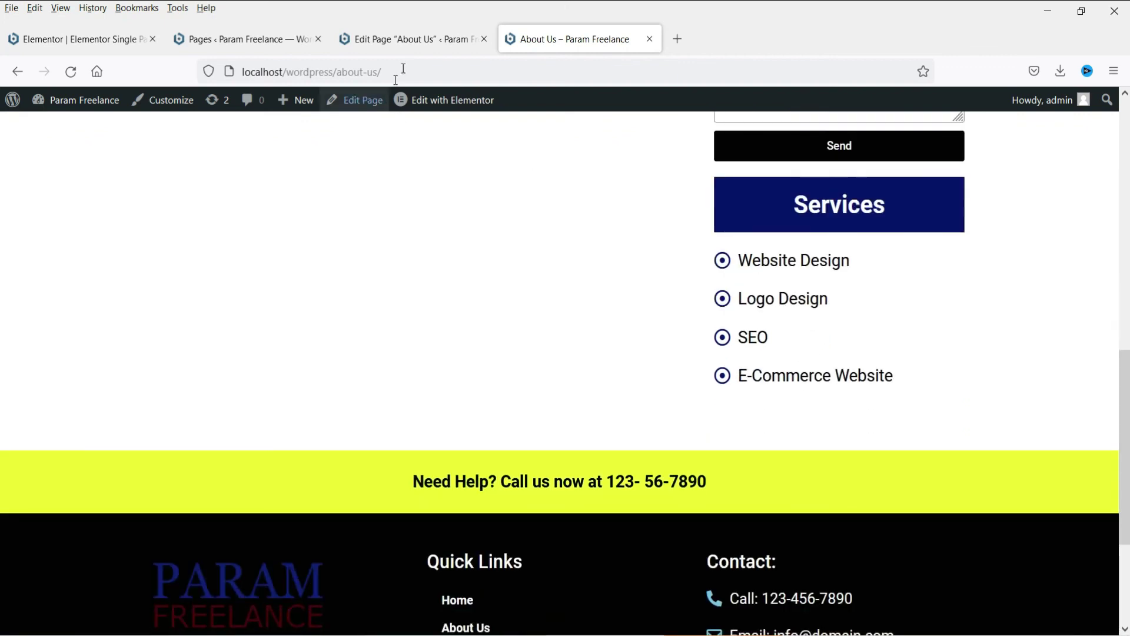
# Open the About Us page for editing with Elementor.
pyautogui.click(405, 41)
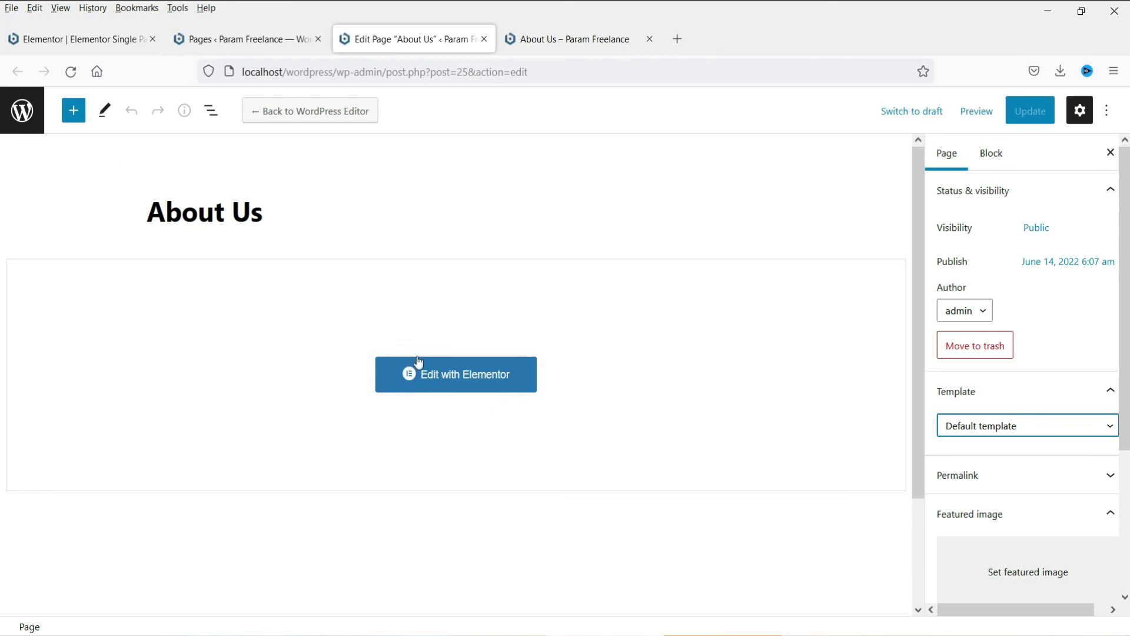
pyautogui.click(484, 383)
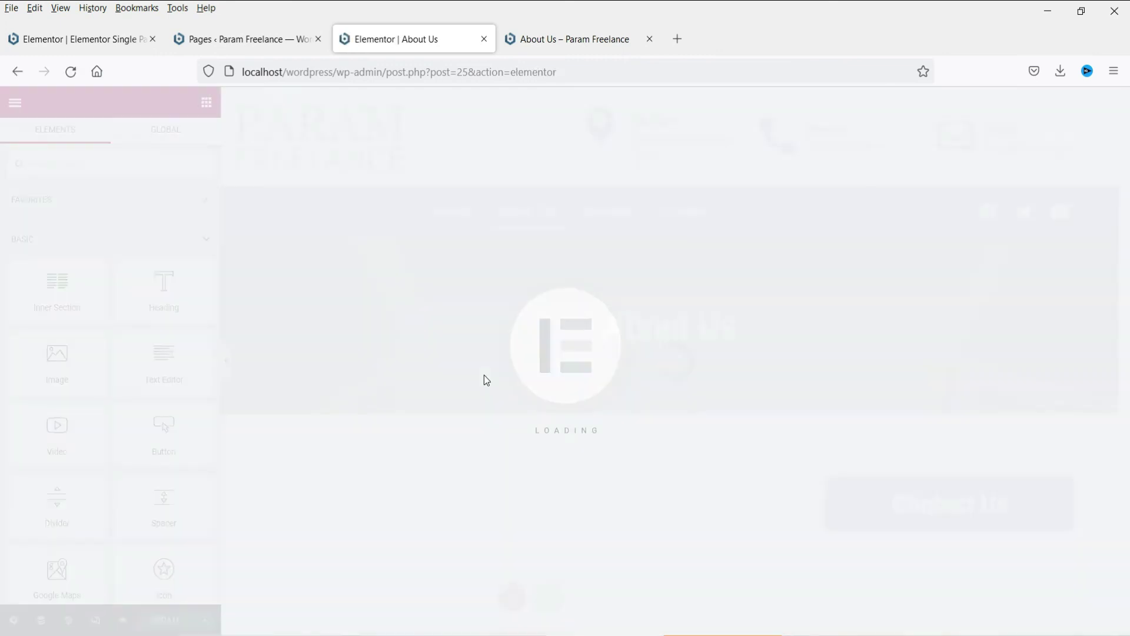
# Add a single-column section to the empty content area and place a Text Editor widget in it.
pyautogui.scroll(-4, 700, 290)
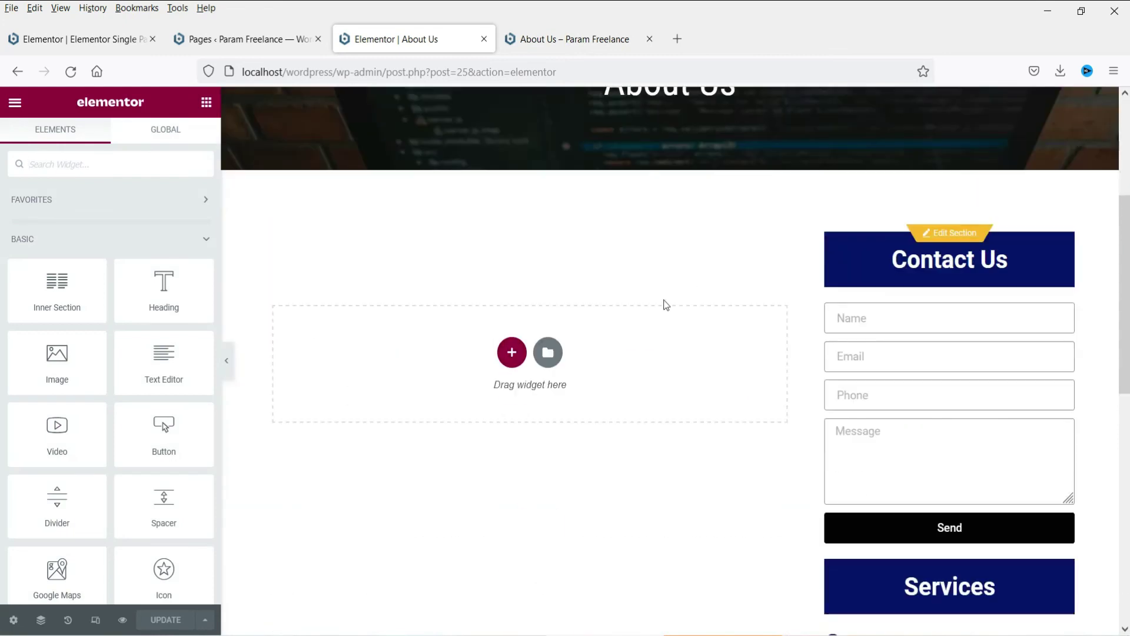
pyautogui.click(512, 356)
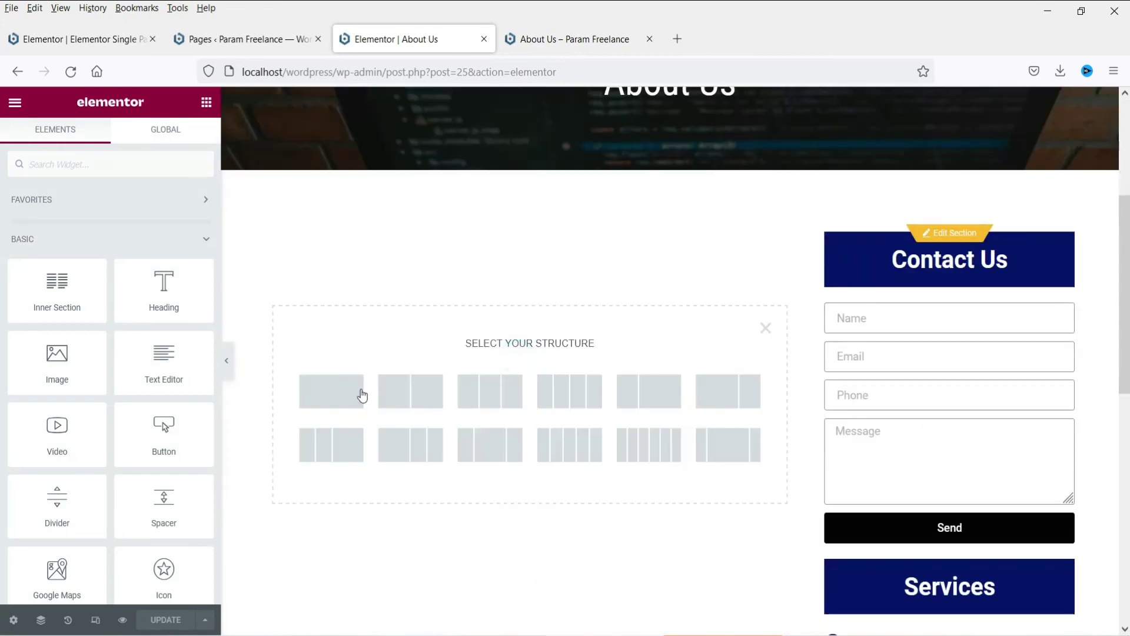
pyautogui.click(339, 399)
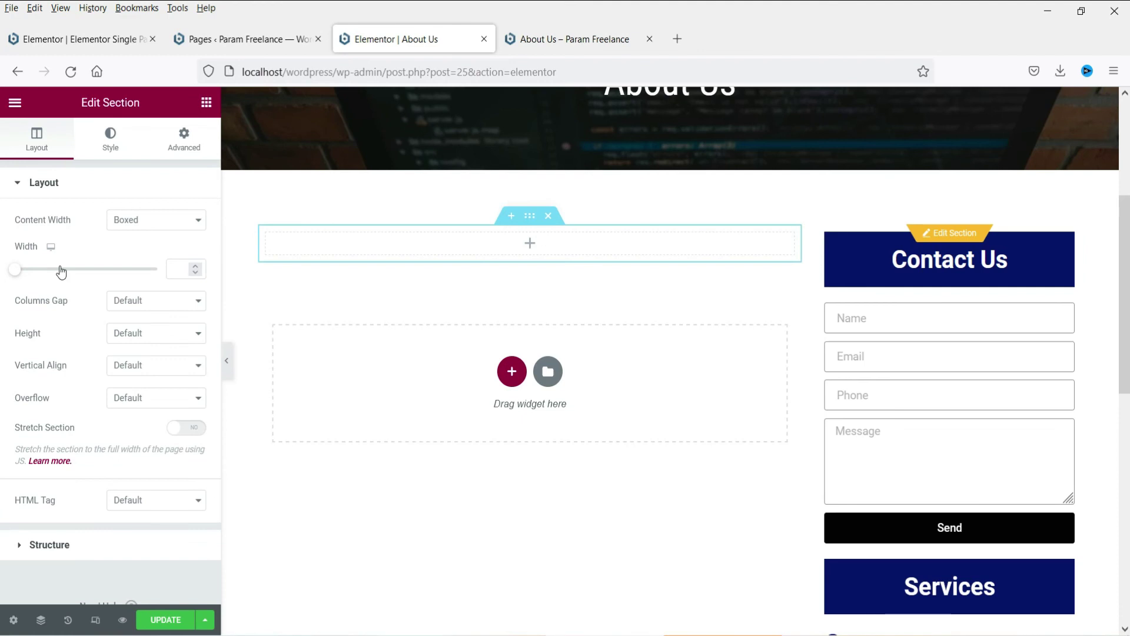
pyautogui.click(206, 105)
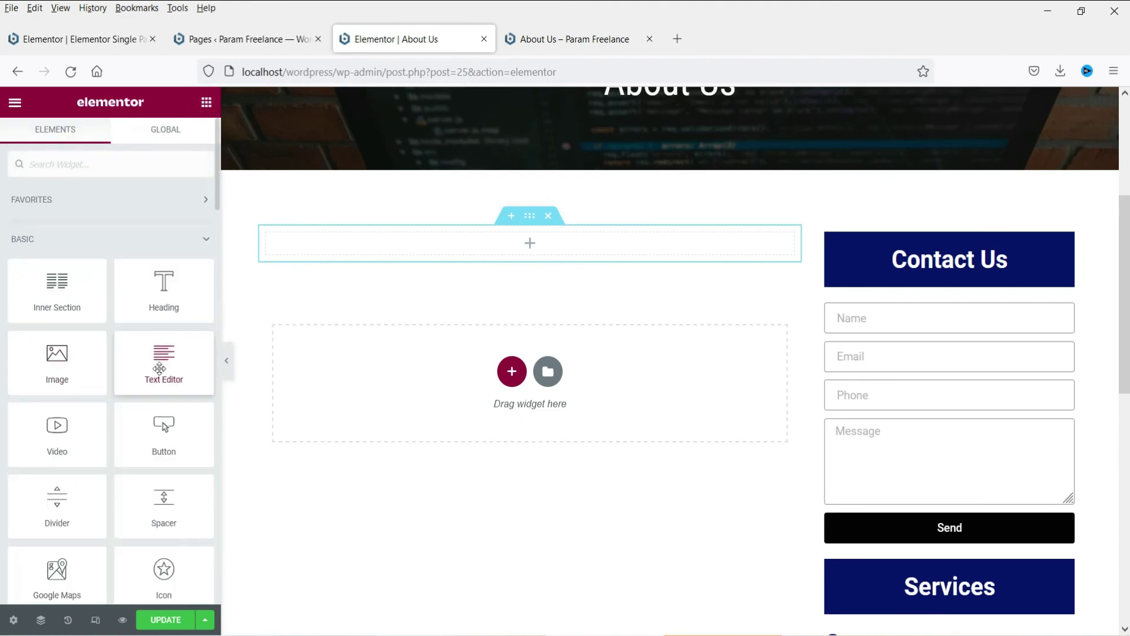
pyautogui.moveTo(192, 366); pyautogui.dragTo(419, 317)
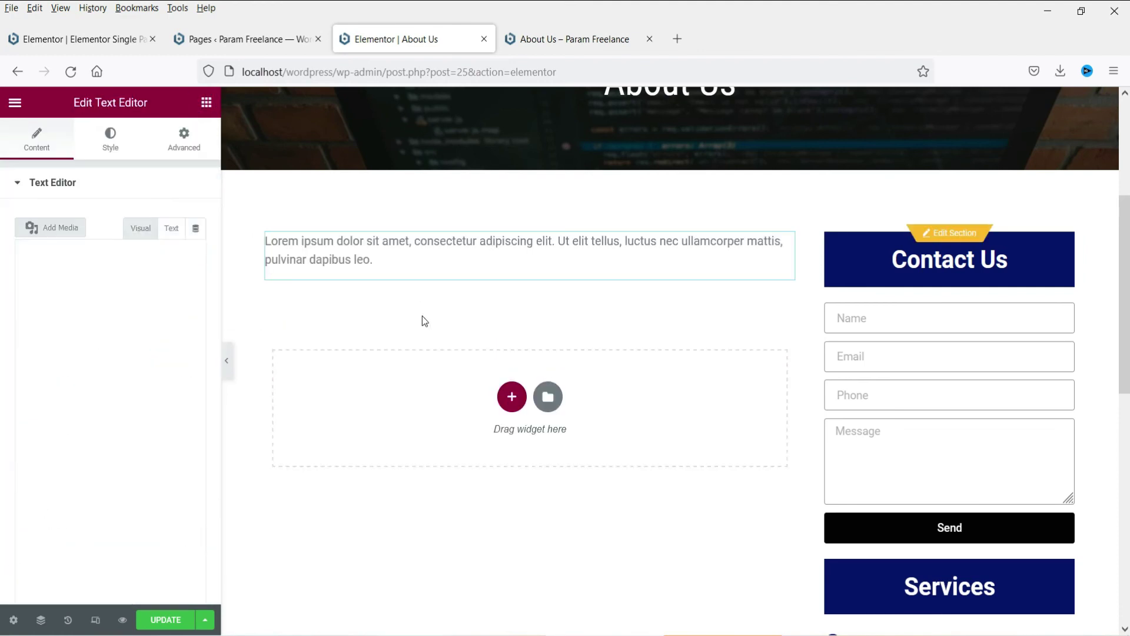
# Fill the Text Editor widget with five paragraphs, each repeating the default Lorem ipsum text twice.
pyautogui.tripleClick(139, 410)
pyautogui.hotkey('ctrl', 'c')
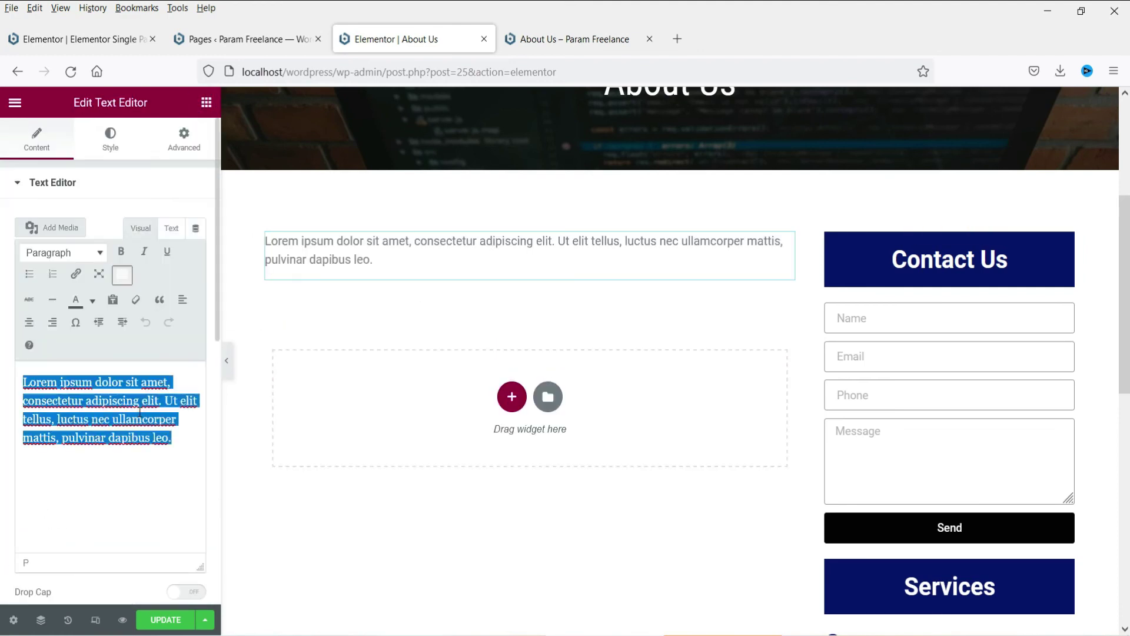
pyautogui.click(176, 446)
pyautogui.hotkey('ctrl', 'v')
pyautogui.press('Return')
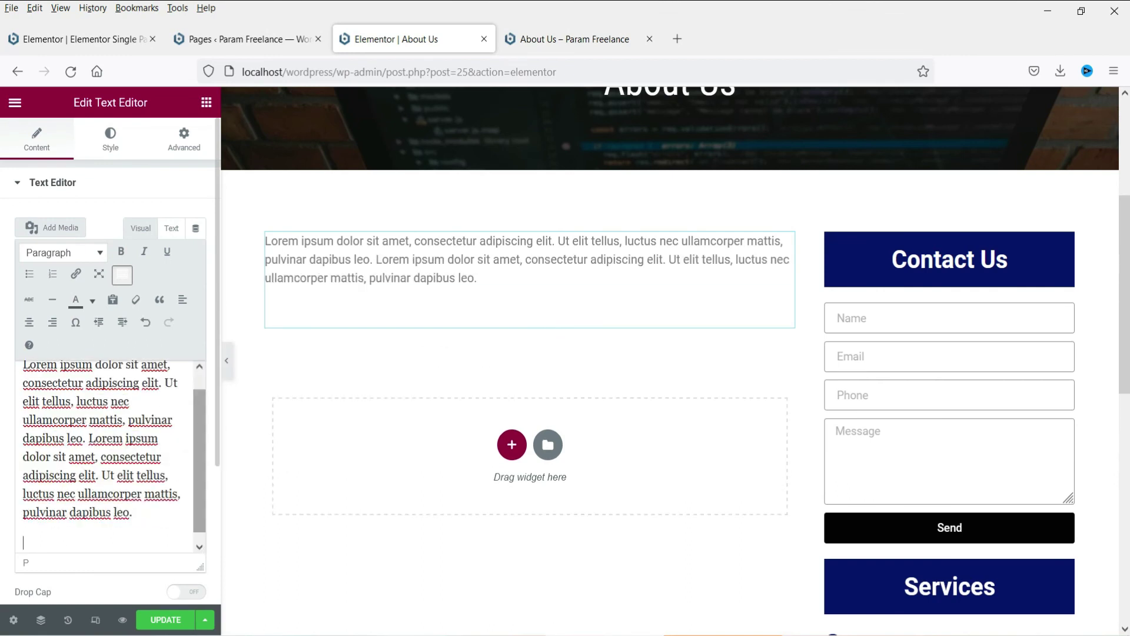
pyautogui.hotkey('ctrl', 'v')
pyautogui.hotkey('ctrl', 'v')
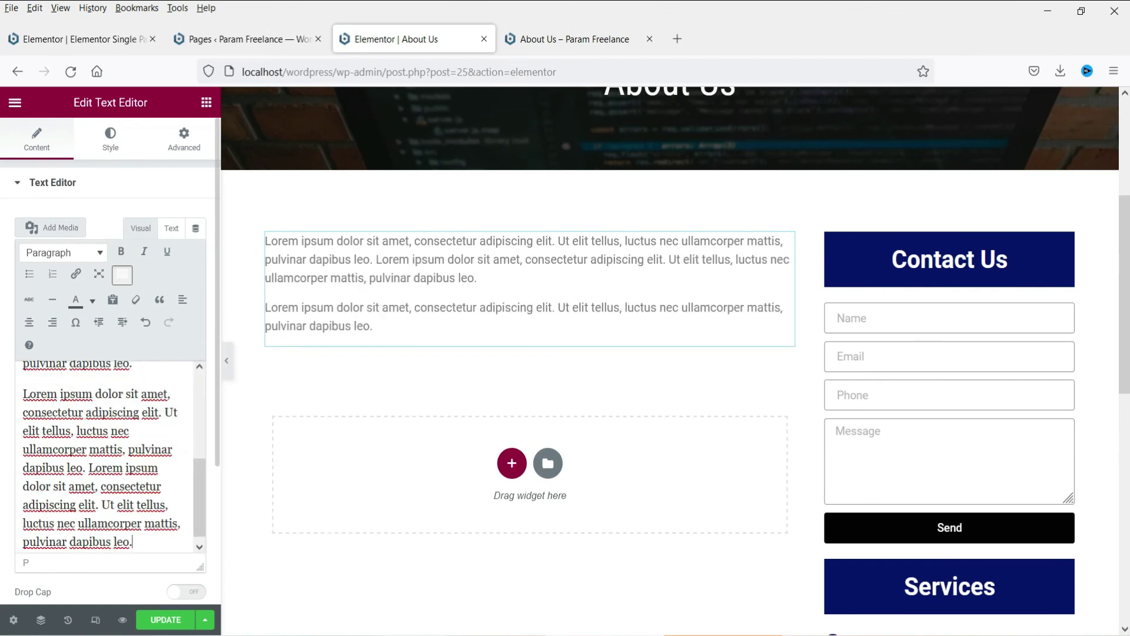
pyautogui.press('Return')
pyautogui.hotkey('ctrl', 'v')
pyautogui.hotkey('ctrl', 'v')
pyautogui.press('Return')
pyautogui.hotkey('ctrl', 'v')
pyautogui.hotkey('ctrl', 'v')
pyautogui.press('Return')
pyautogui.write('Lorem ipsum dolor sit amet, consectetur adipiscing elit. Ut elit tellus, luctus nec ullamcorper mattis, pulvinar dapibus leo. Lorem ipsum dolor sit amet, consectetur adipiscing elit. Ut elit tellus, luctus nec ullamcorper mattis, pulvinar dapibus leo.')
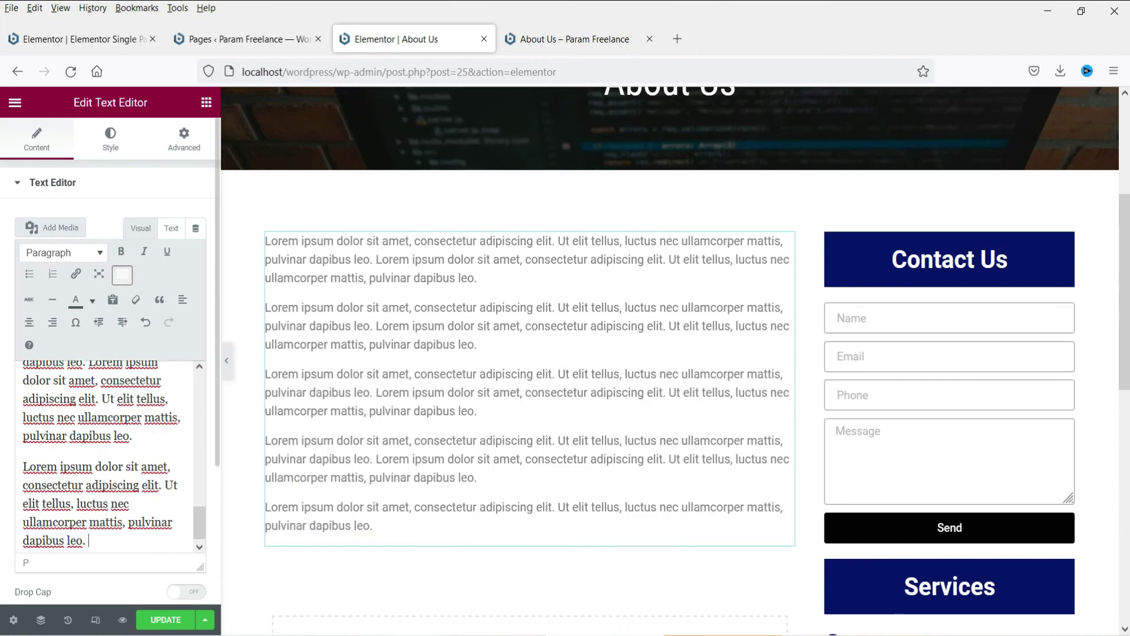
# Set the Text Editor widget's text color to the global color black.
pyautogui.click(110, 141)
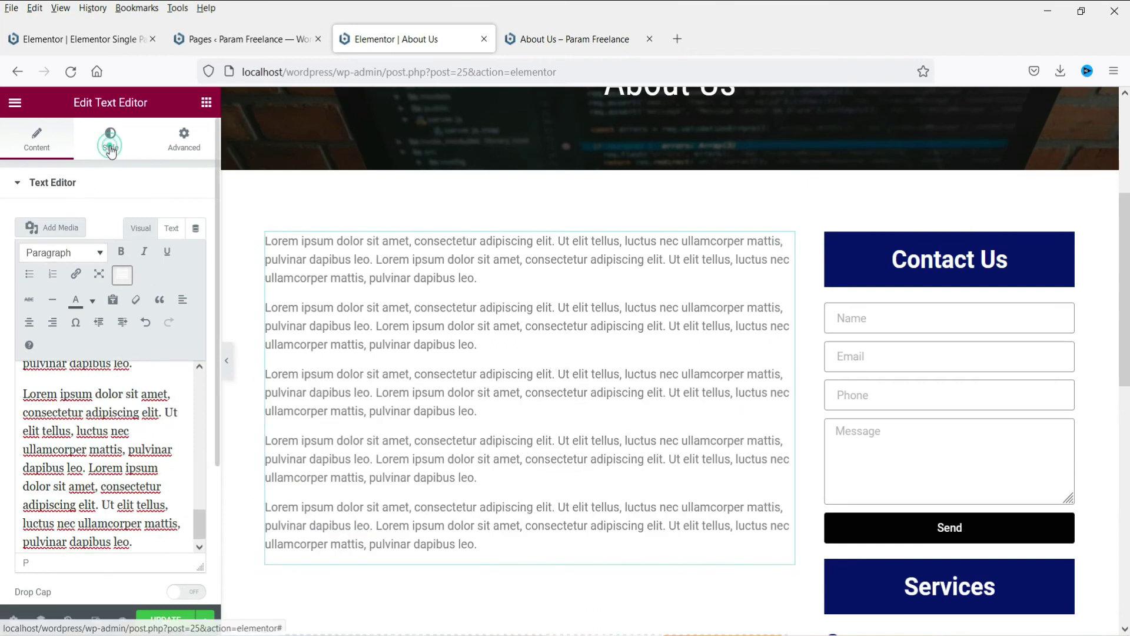
pyautogui.click(177, 254)
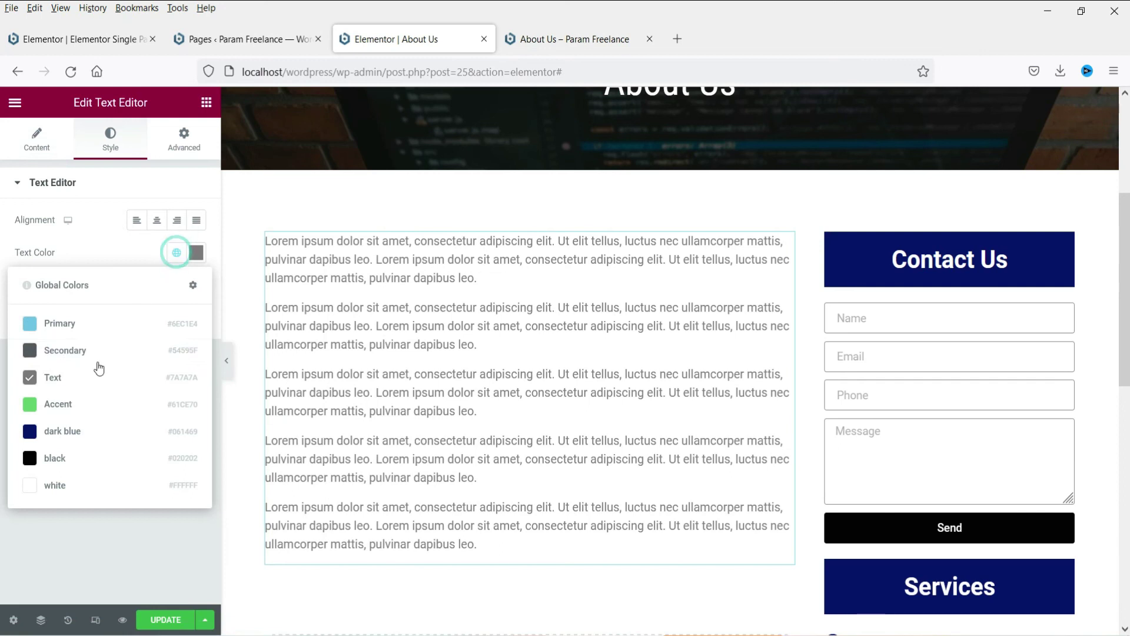
pyautogui.click(64, 458)
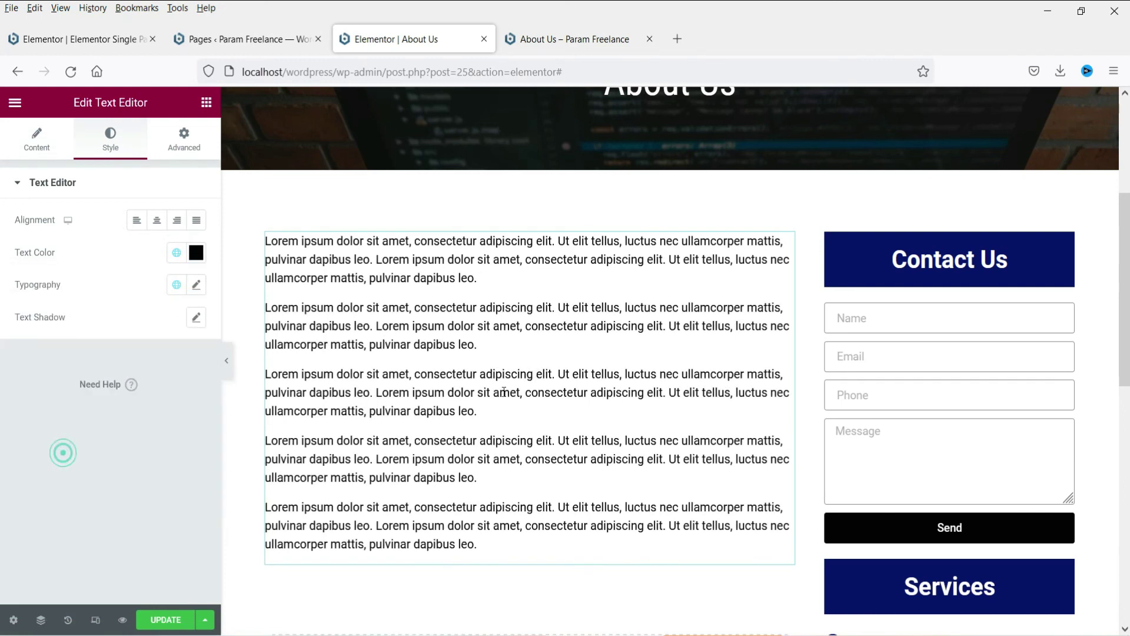
# Insert an Image widget below the text, choose the computer desk photo for it, and update the page.
pyautogui.click(203, 103)
pyautogui.moveTo(56, 356); pyautogui.dragTo(482, 542)
pyautogui.click(130, 269)
pyautogui.click(233, 292)
pyautogui.click(1044, 600)
pyautogui.scroll(-5, 900, 320)
pyautogui.scroll(10, 883, 335)
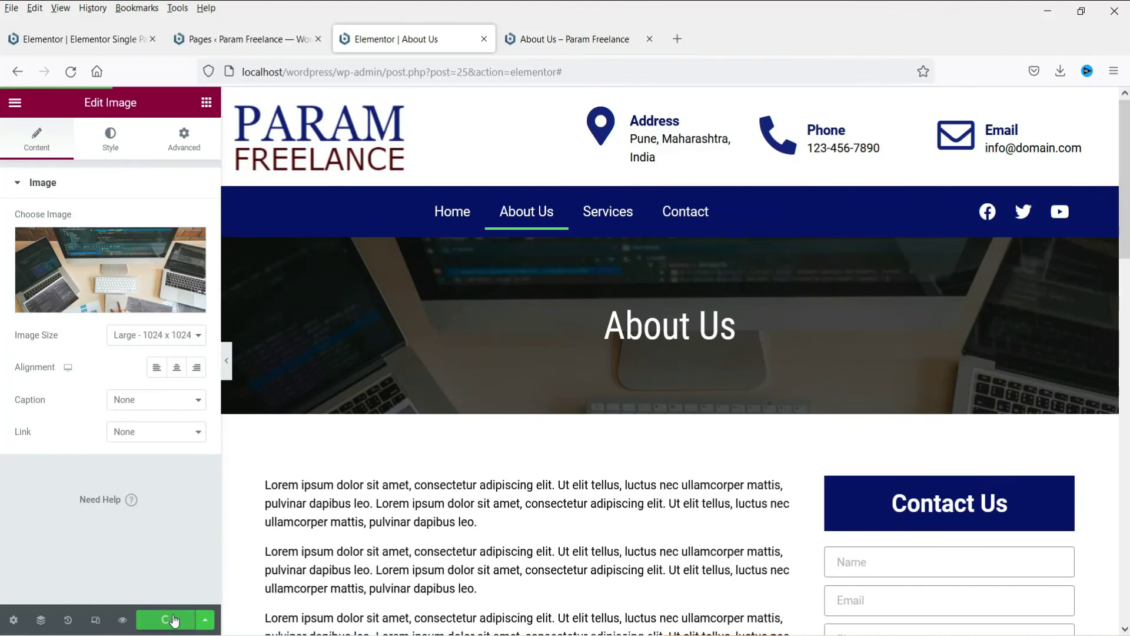
# Reload the live About Us page and check the text and image beside the sidebar.
pyautogui.click(576, 41)
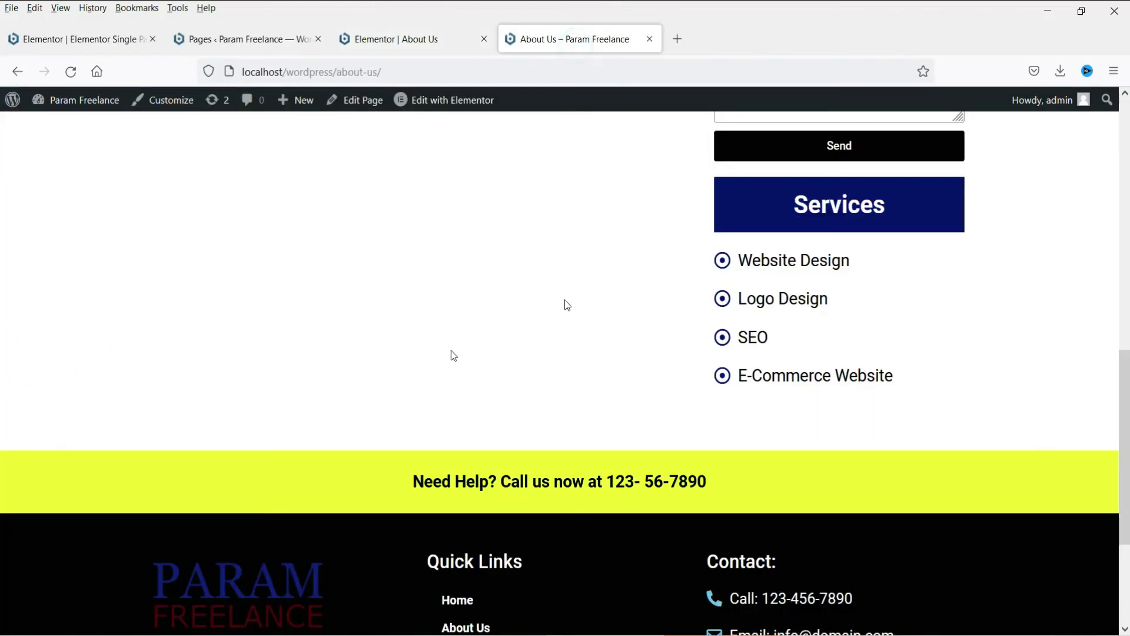
pyautogui.scroll(10, 285, 286)
pyautogui.click(72, 73)
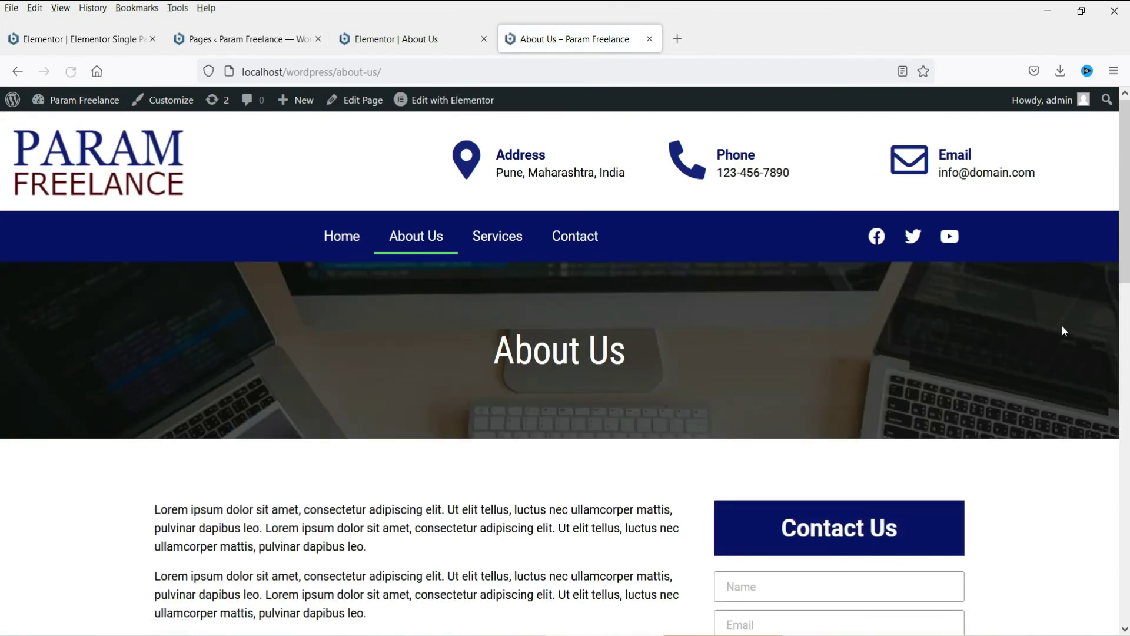
pyautogui.scroll(-4, 1054, 323)
pyautogui.scroll(-3, 501, 270)
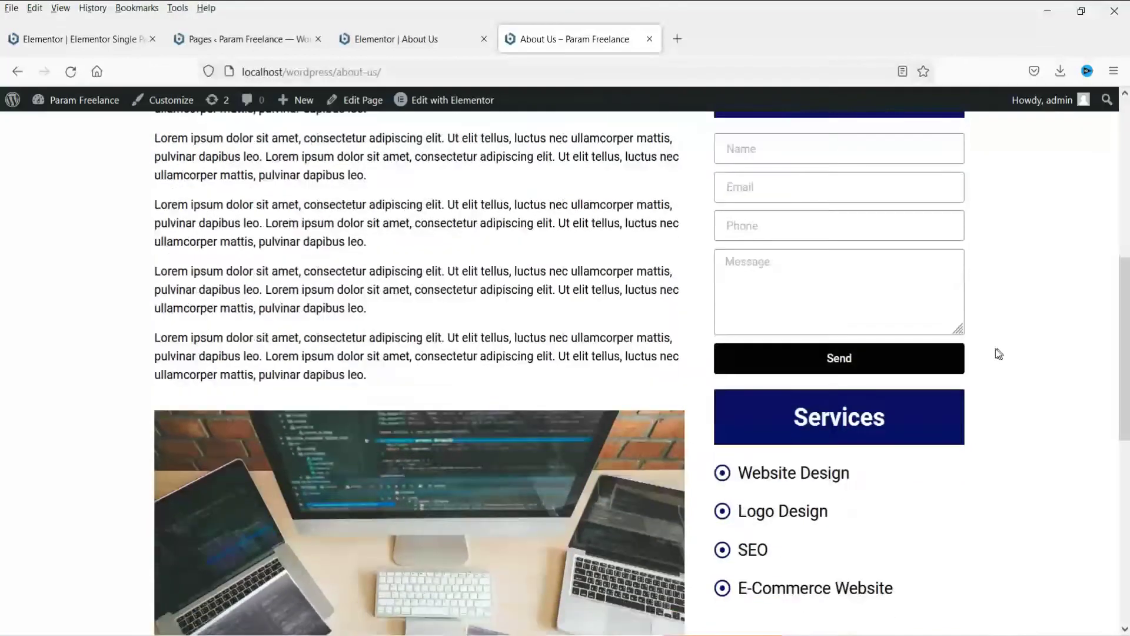
pyautogui.scroll(7, 995, 351)
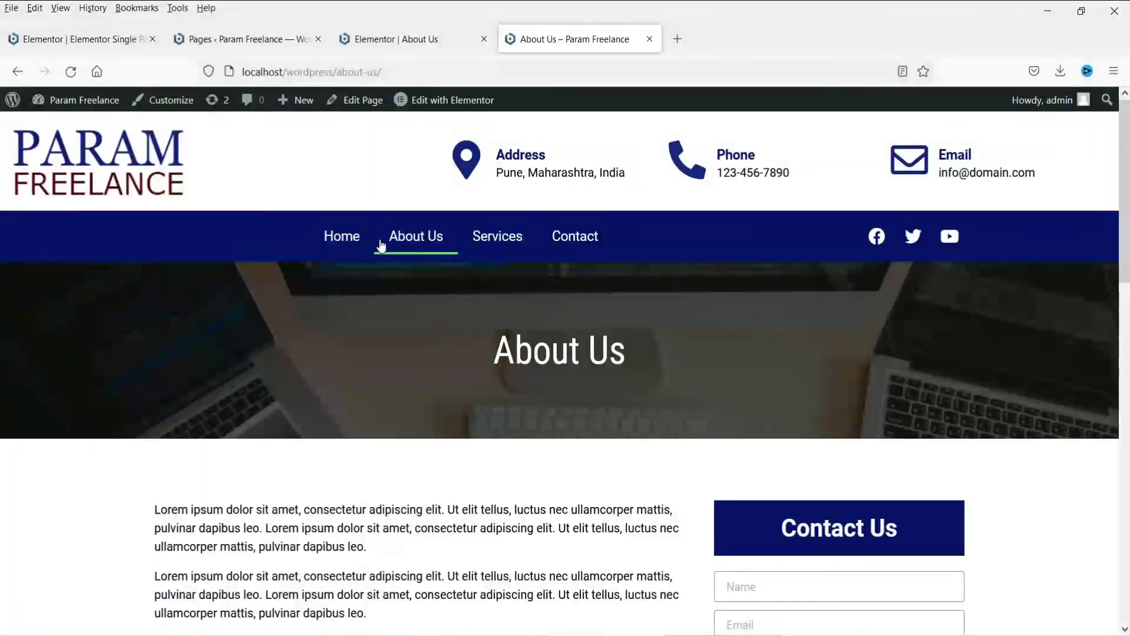
# Open the Services page for editing in a new tab from the Pages list.
pyautogui.click(217, 40)
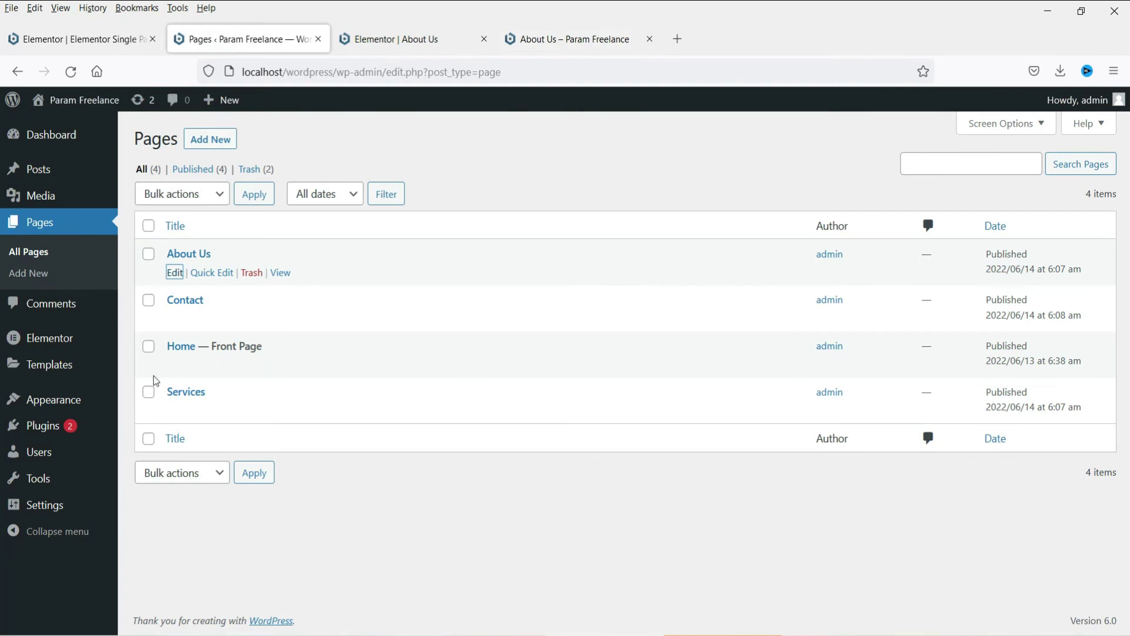
pyautogui.rightClick(175, 418)
pyautogui.click(219, 428)
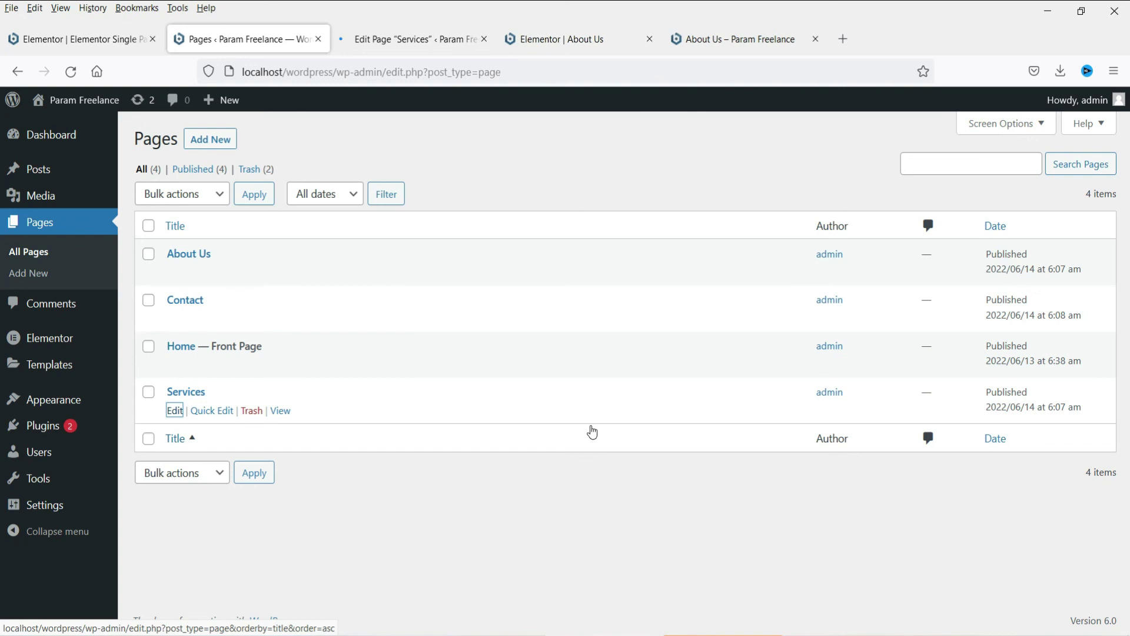
pyautogui.click(390, 39)
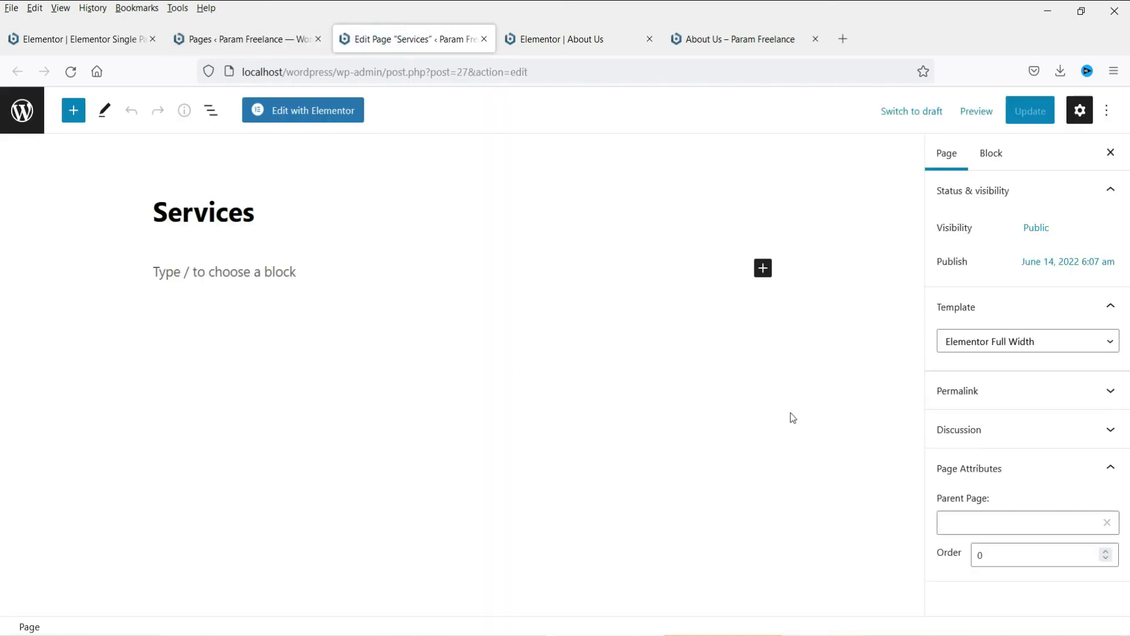
# Set the Services page's template to Default template and update the page.
pyautogui.click(1037, 353)
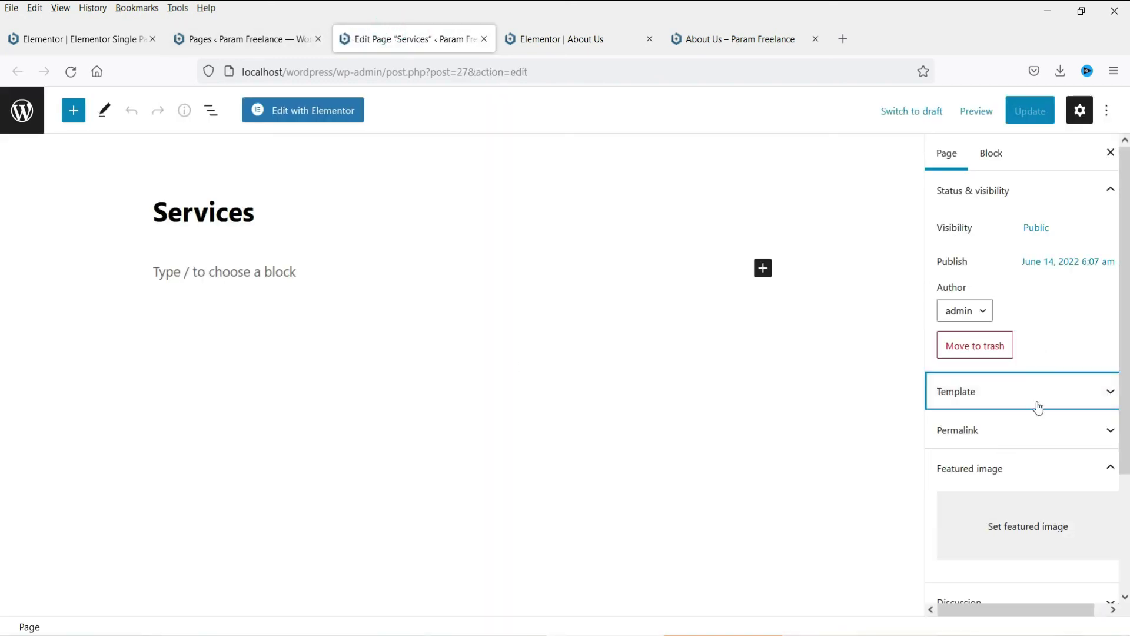
pyautogui.click(1026, 406)
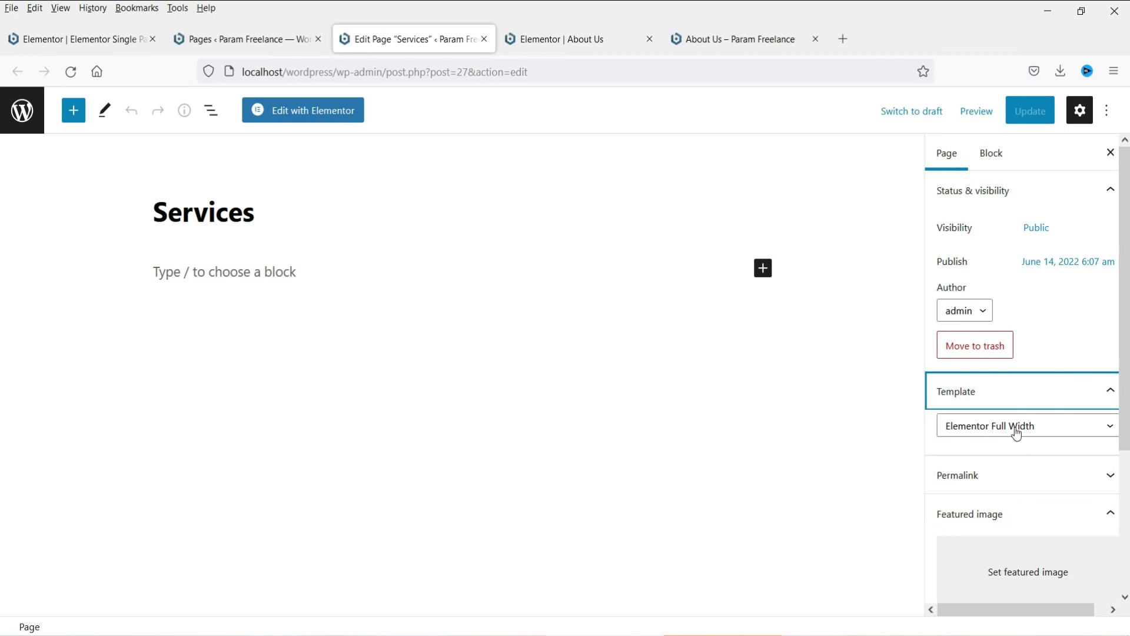
pyautogui.click(1016, 433)
pyautogui.click(1014, 449)
pyautogui.click(1041, 116)
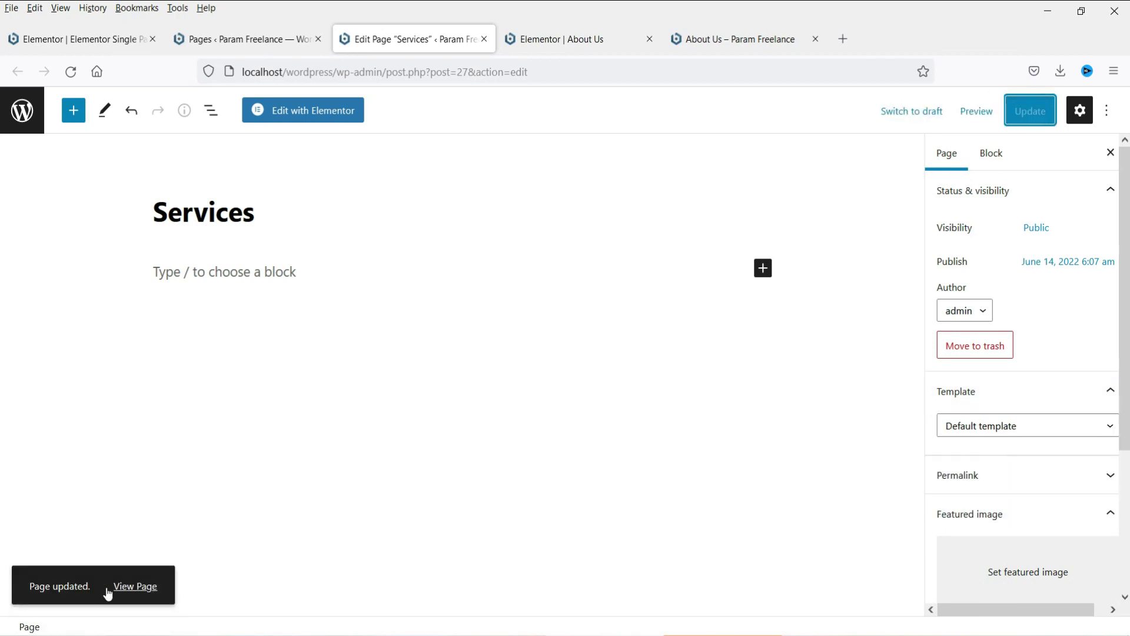
# View the live Services page, examine its title banner and sidebar, and return to the live About Us page.
pyautogui.click(134, 586)
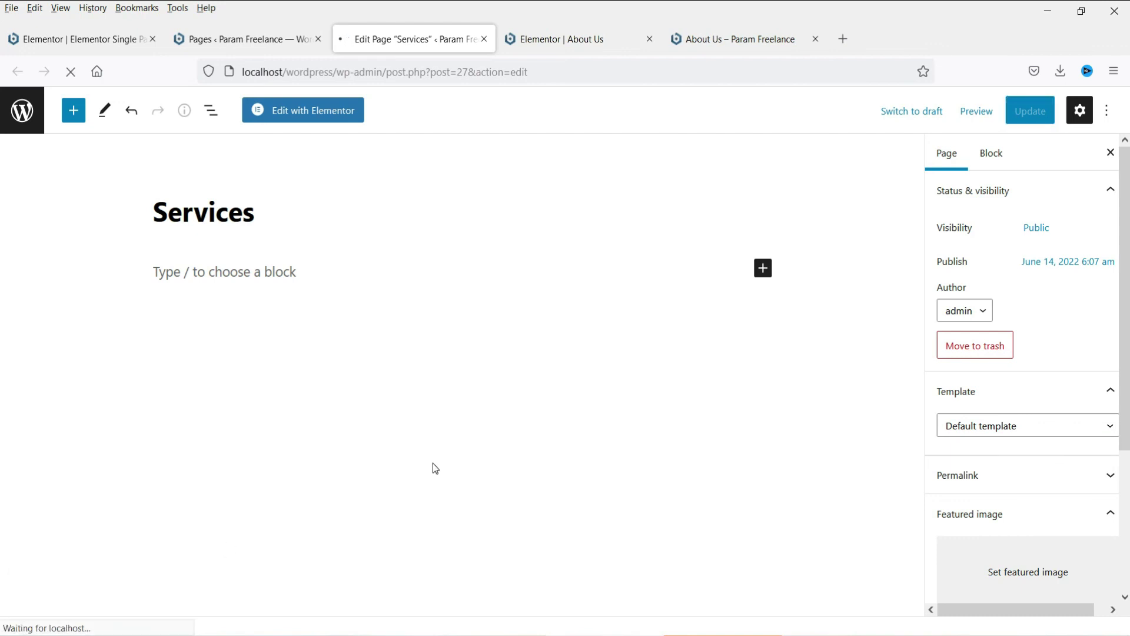
pyautogui.scroll(-3, 747, 414)
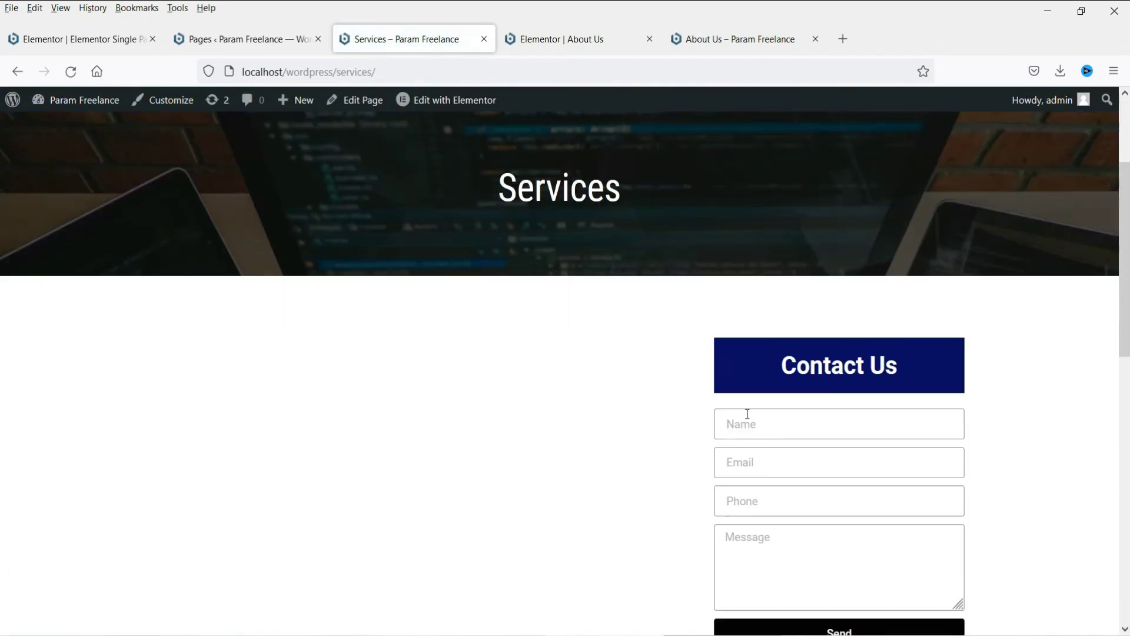
pyautogui.scroll(-5, 764, 247)
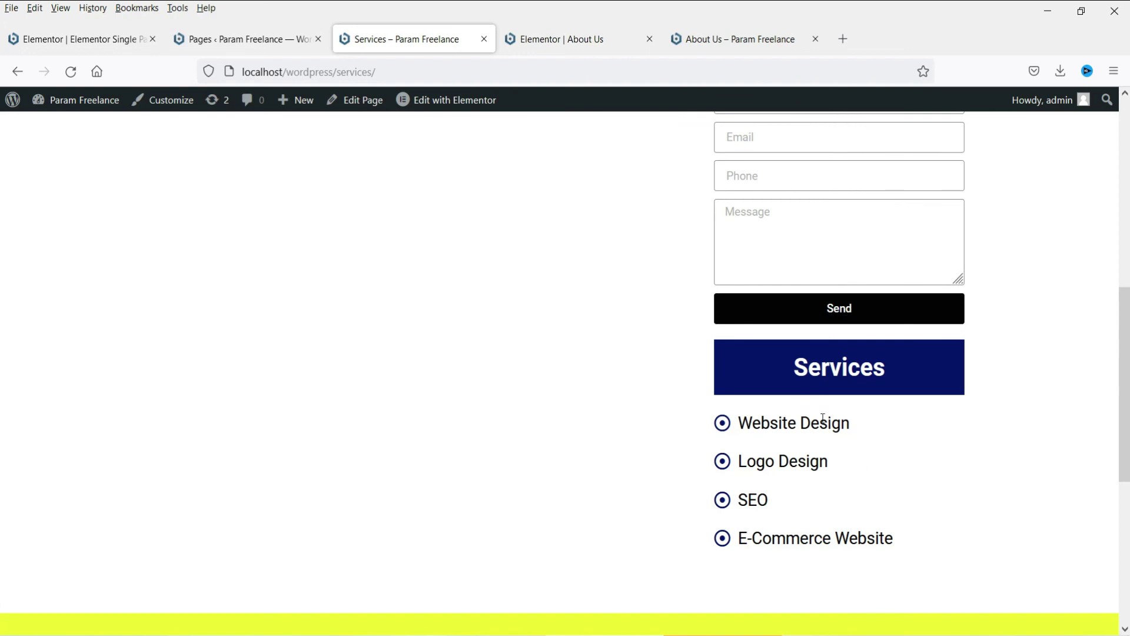
pyautogui.scroll(4, 323, 434)
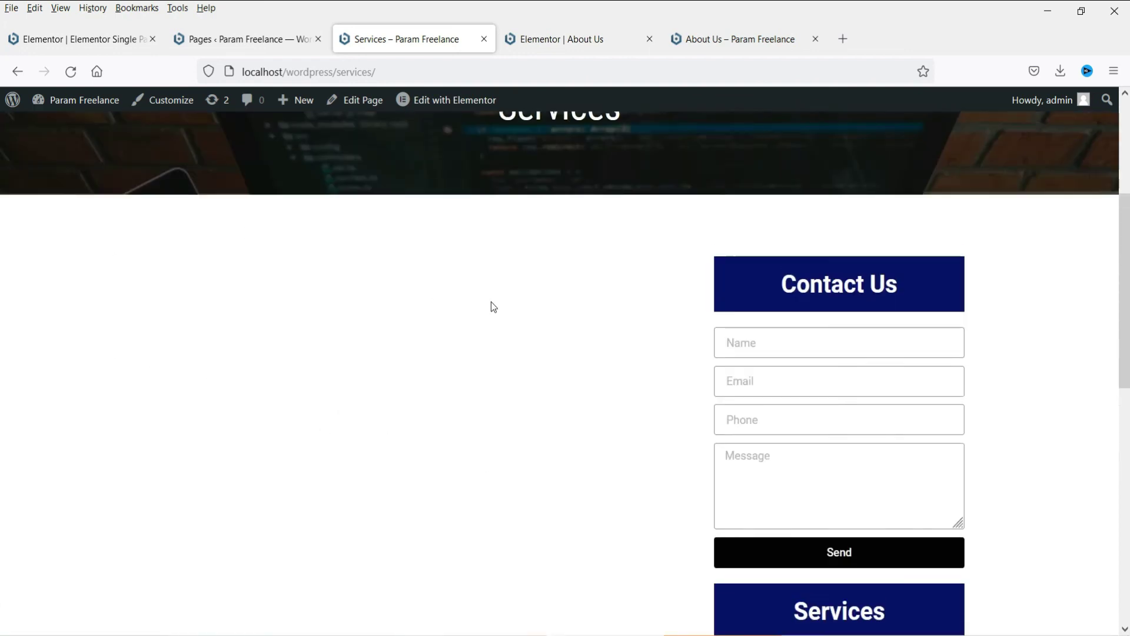
pyautogui.scroll(4, 520, 347)
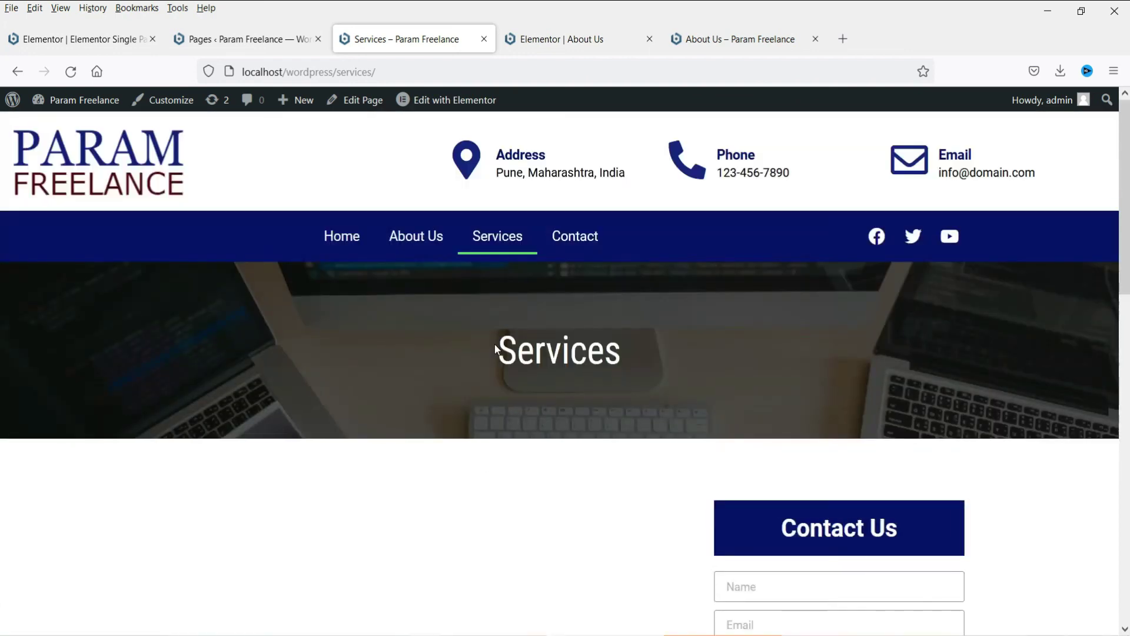
pyautogui.hotkey('ctrl', 'Tab')
pyautogui.hotkey('ctrl', 'Tab')
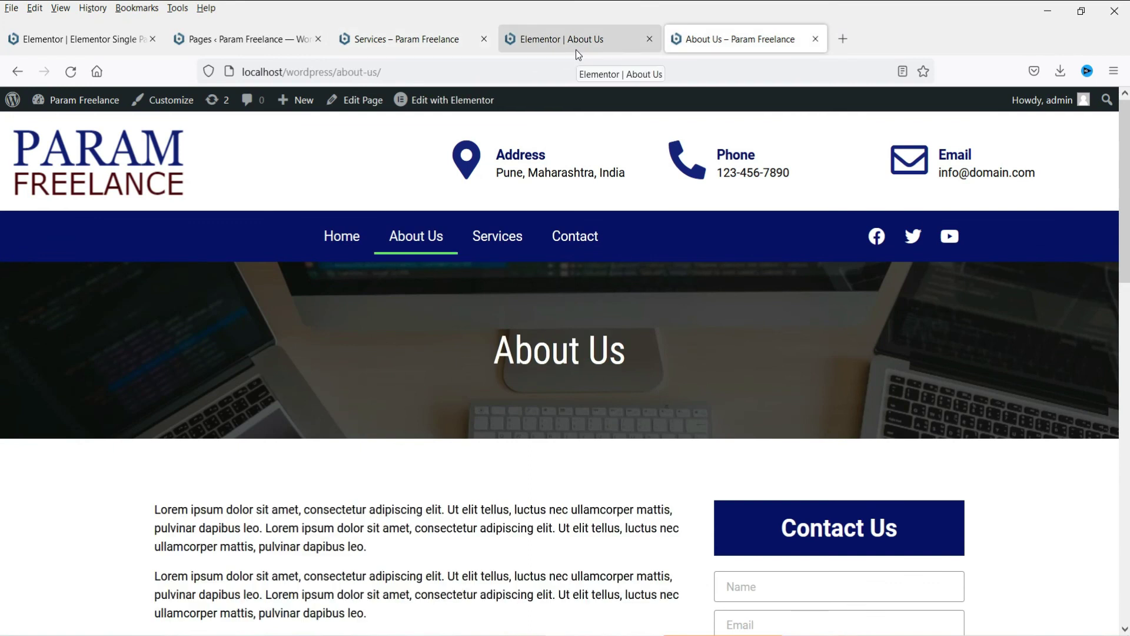